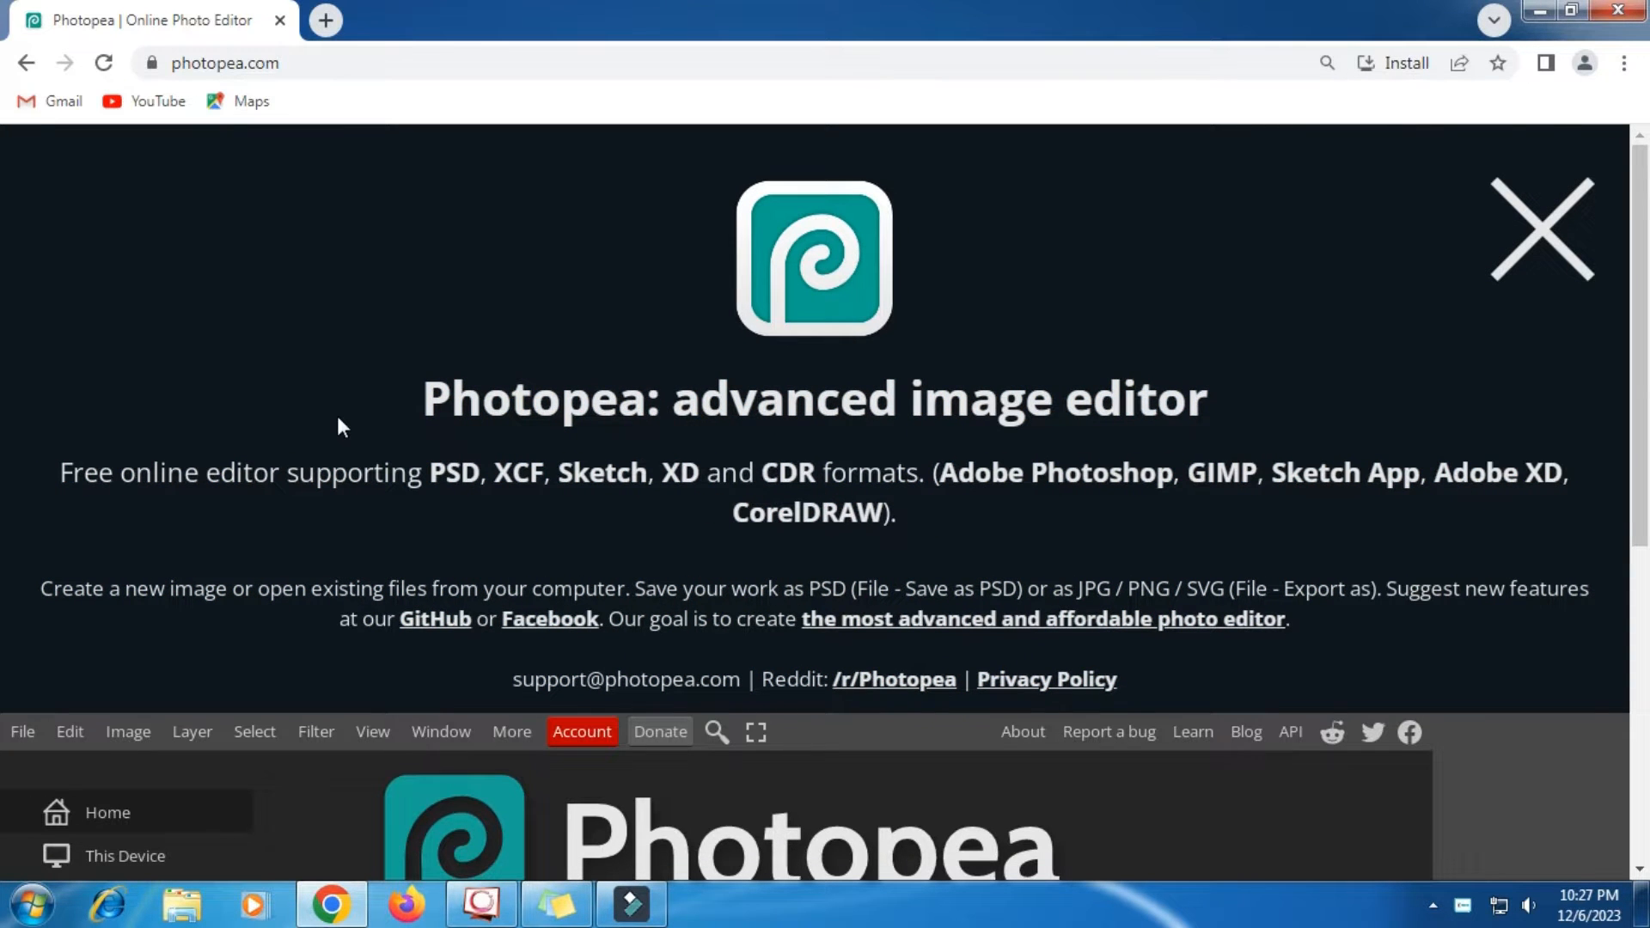
- Open the beach image from the computer's Downloads folder as the base document
scroll(337, 421, down, 5)
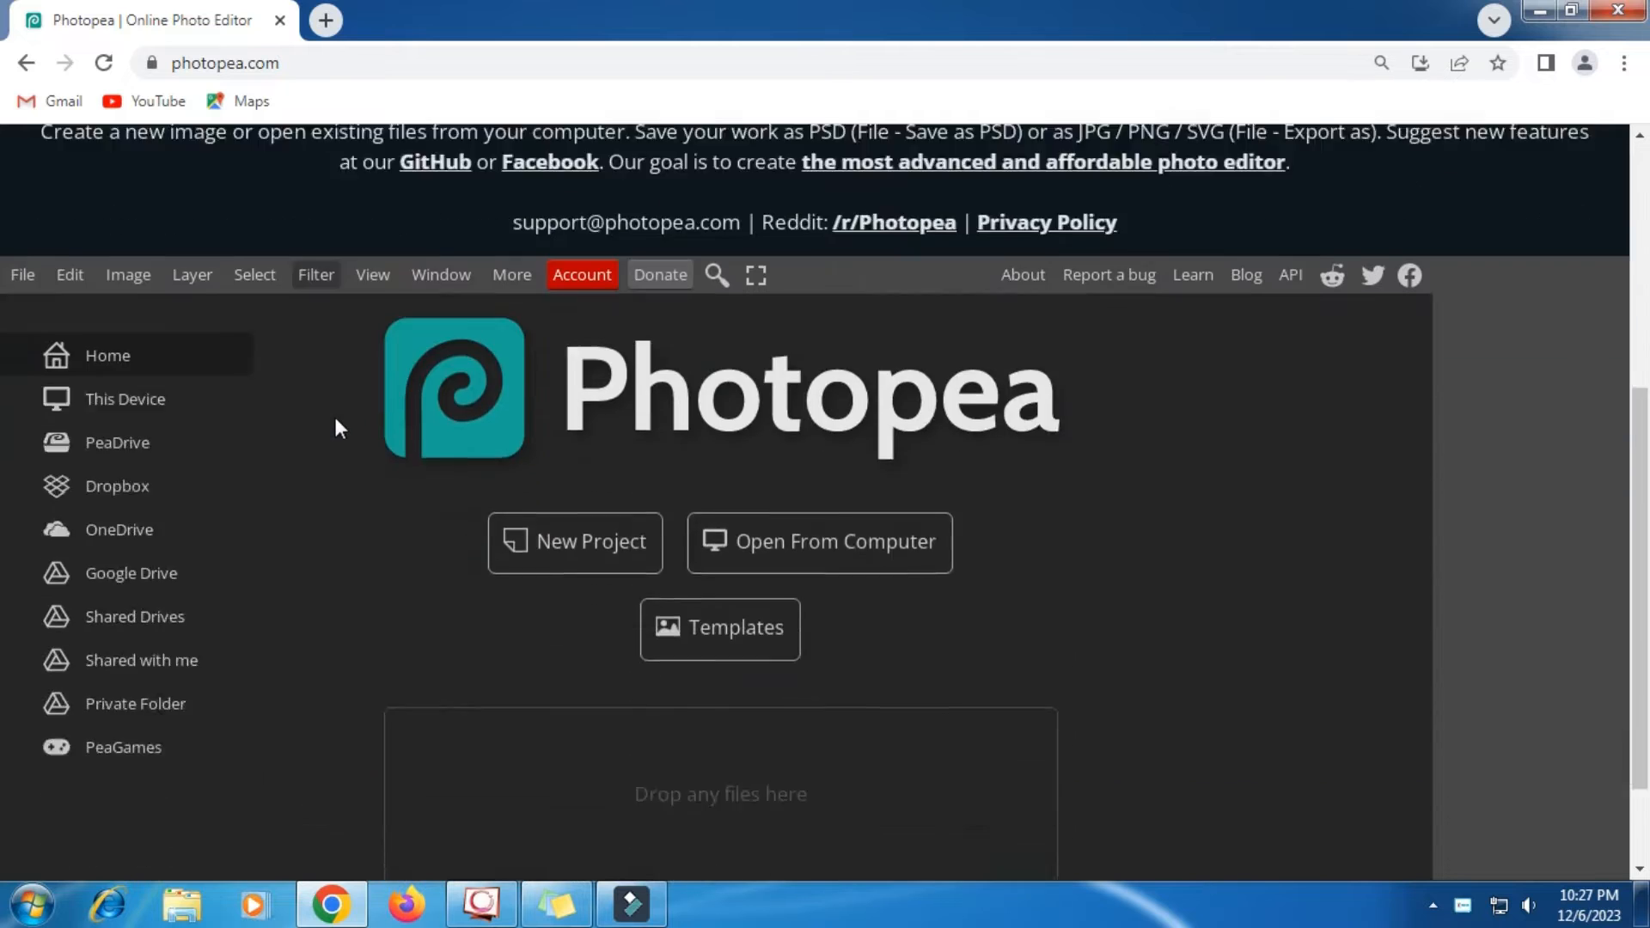
scroll(335, 423, down, 2)
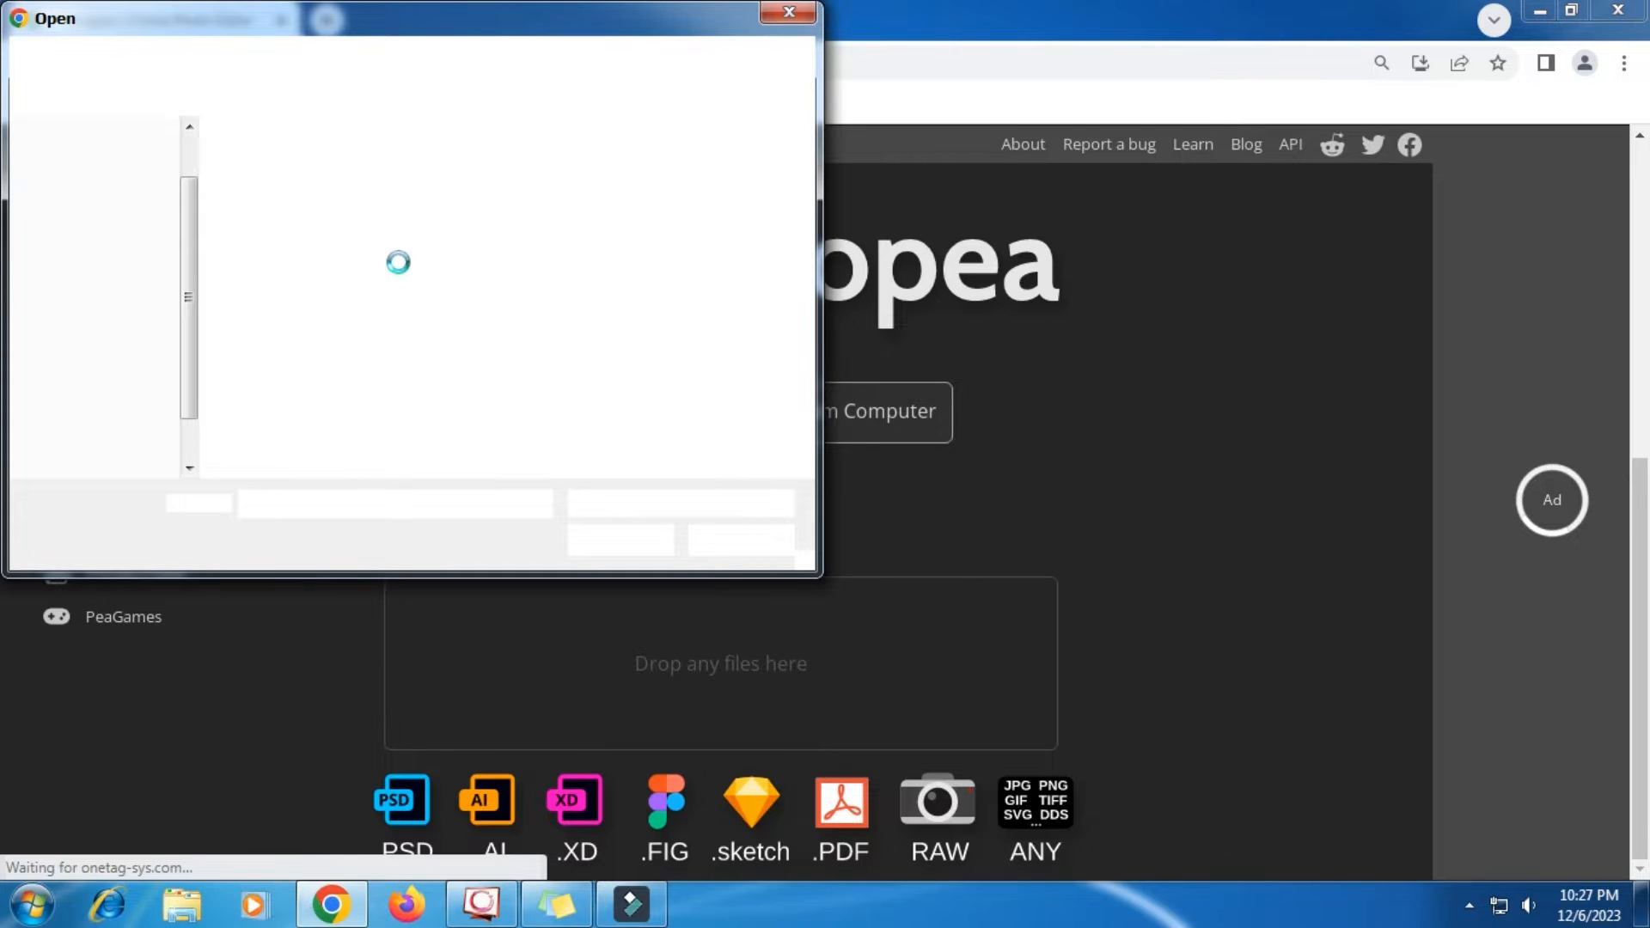
click(125, 191)
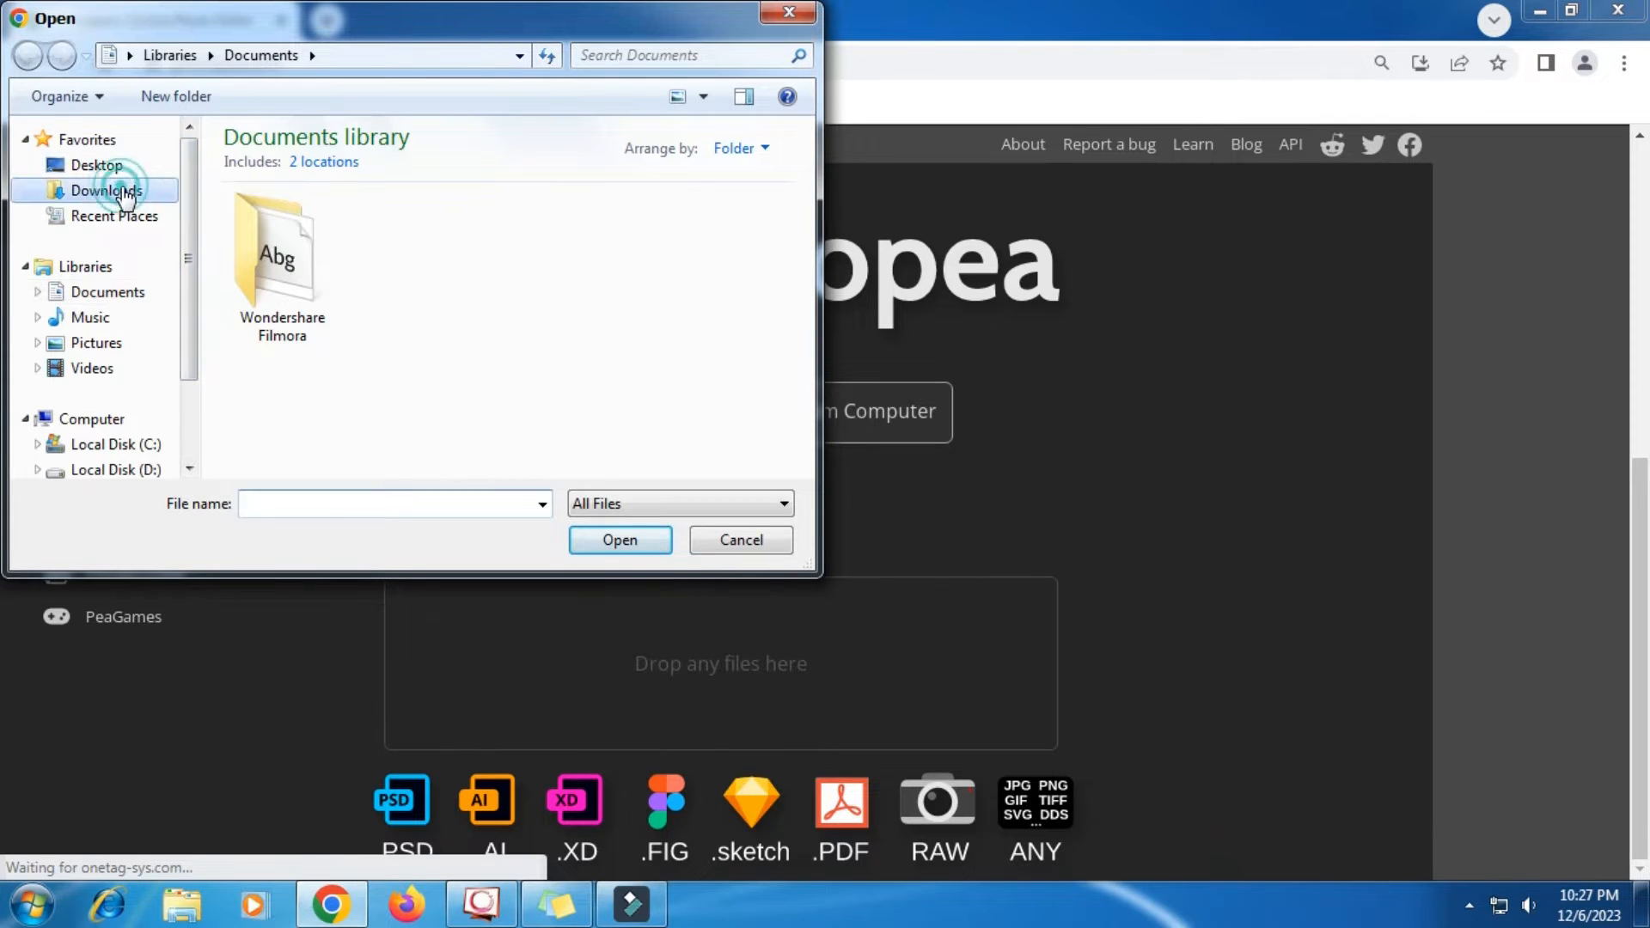
click(264, 206)
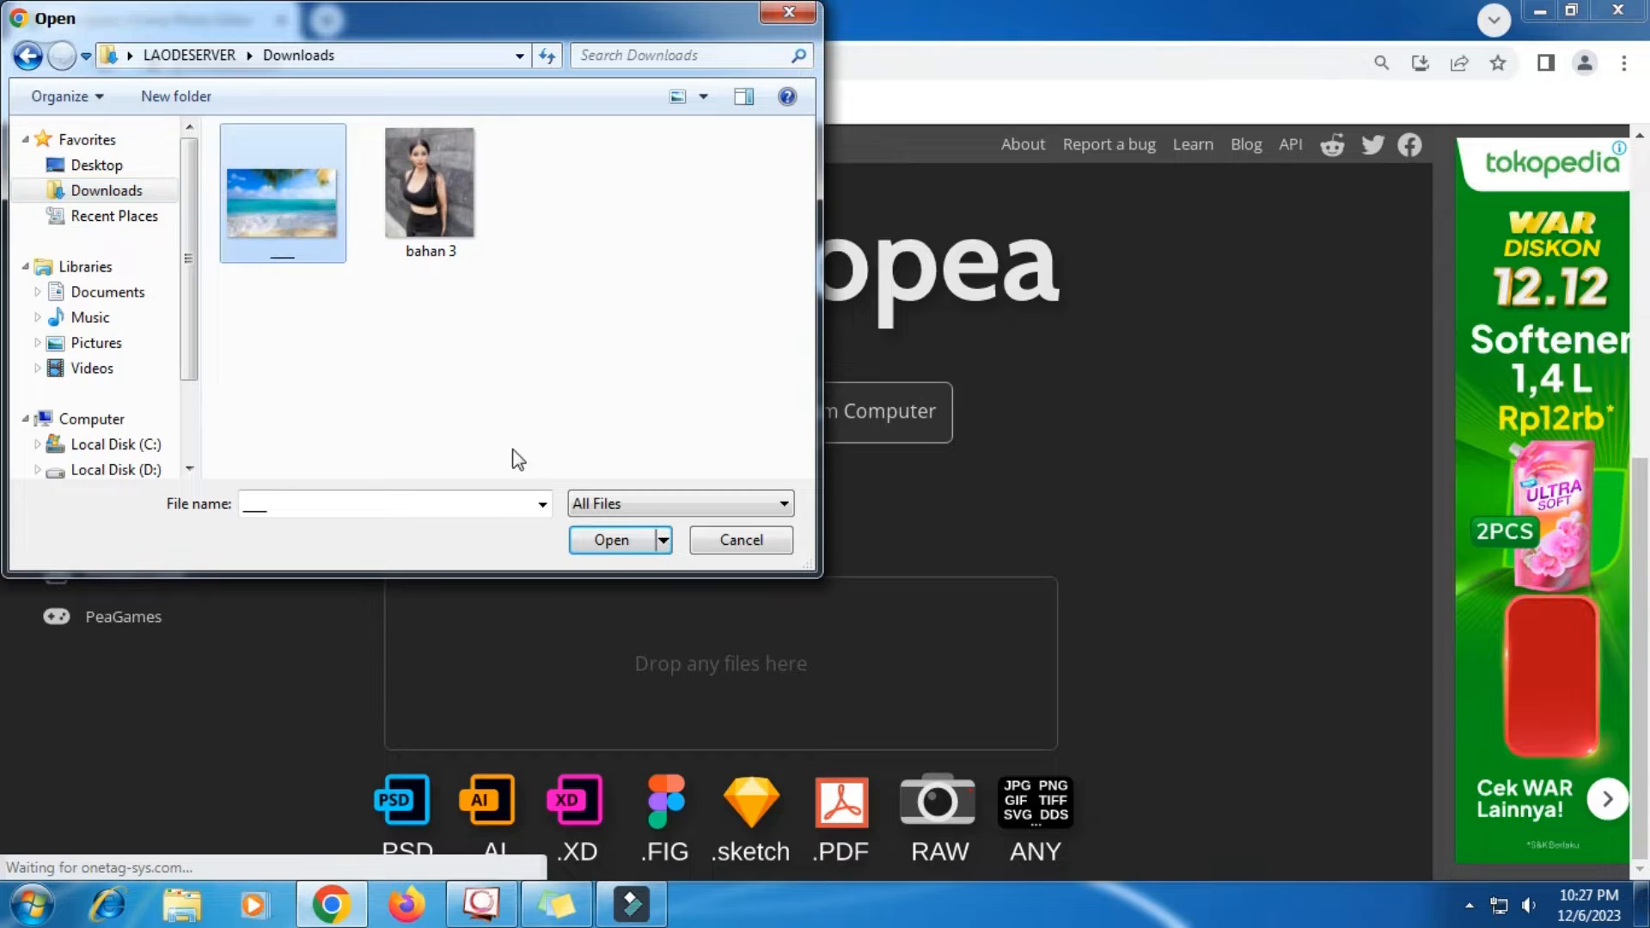
click(608, 541)
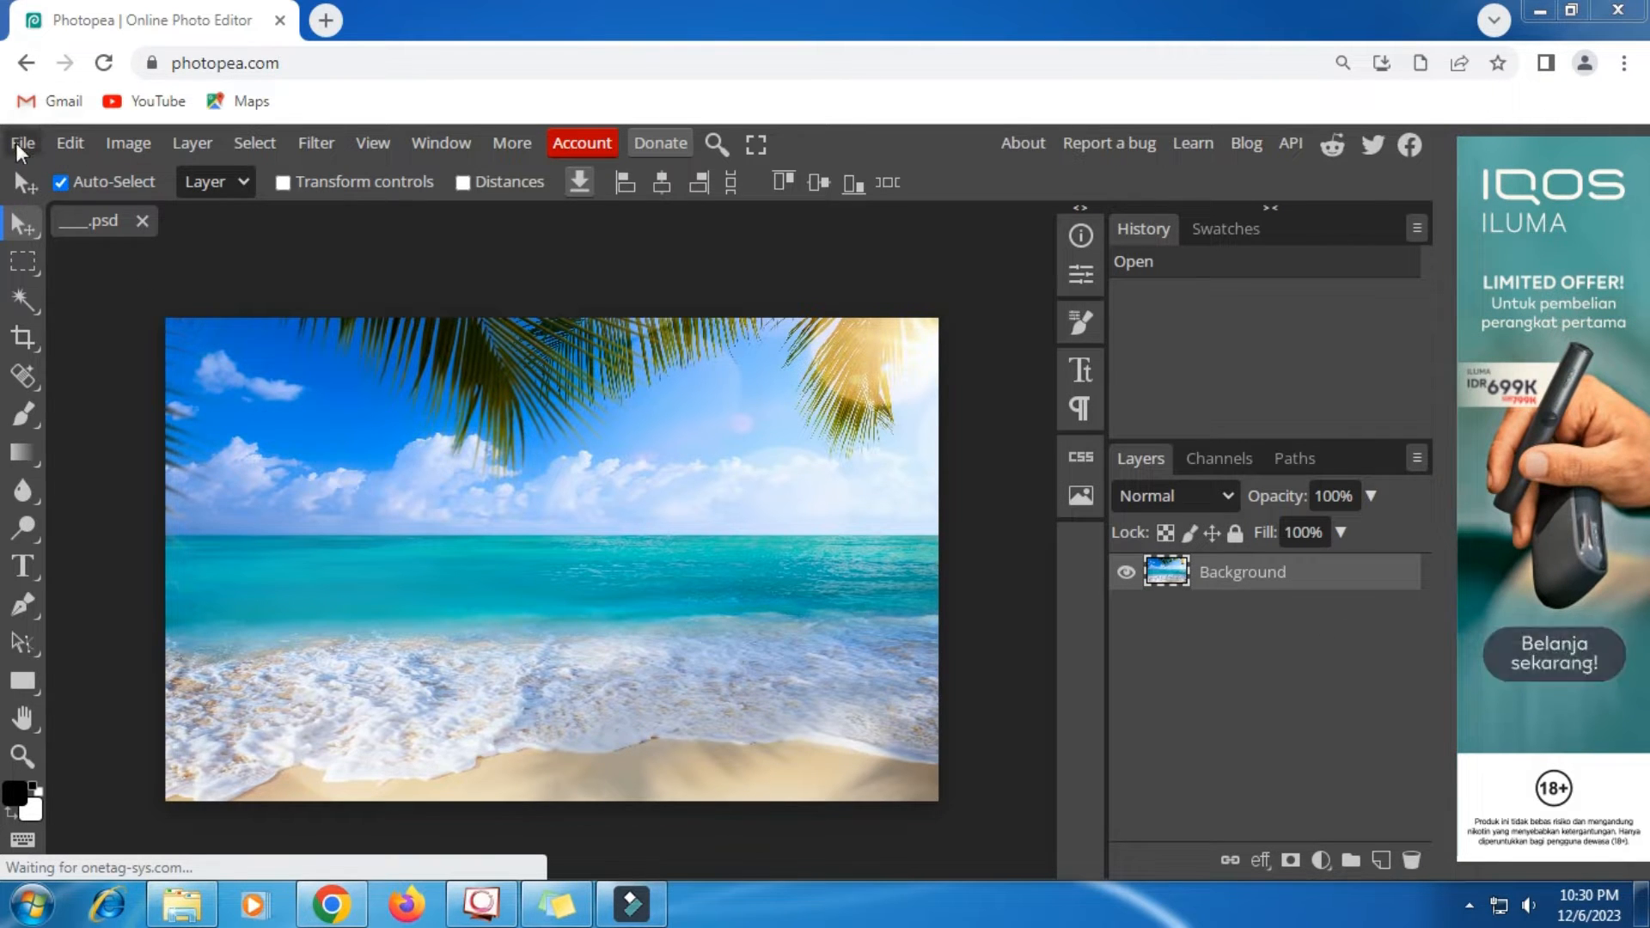
- Place the bahan 3 image over the beach background at its default size and rasterize its layer
click(20, 148)
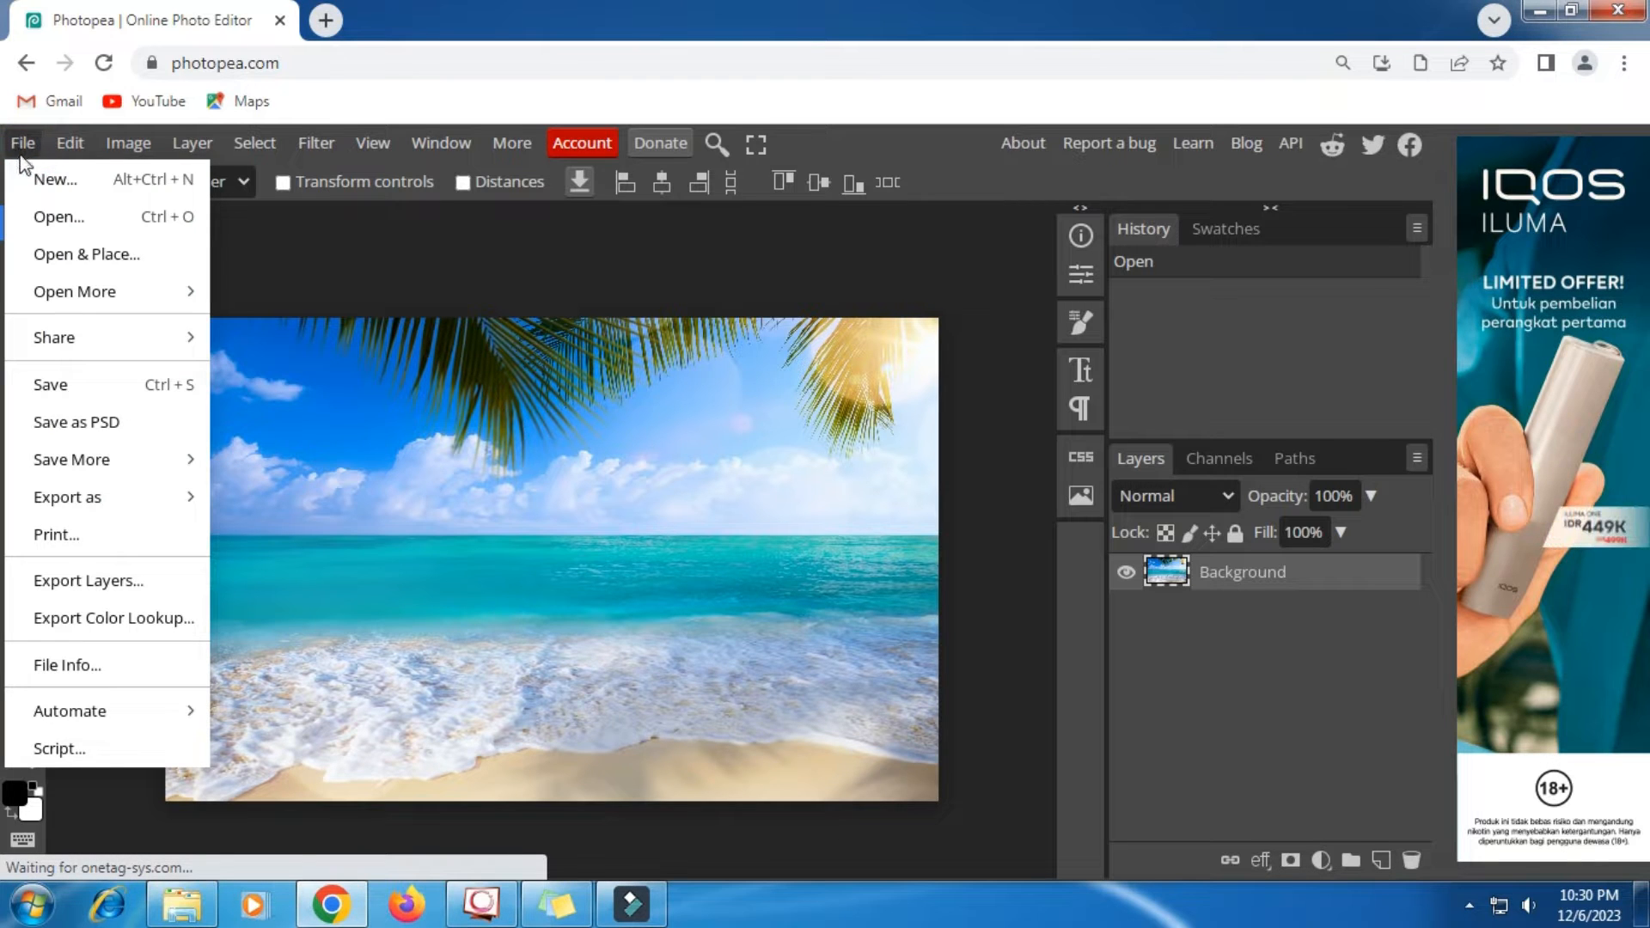
click(157, 254)
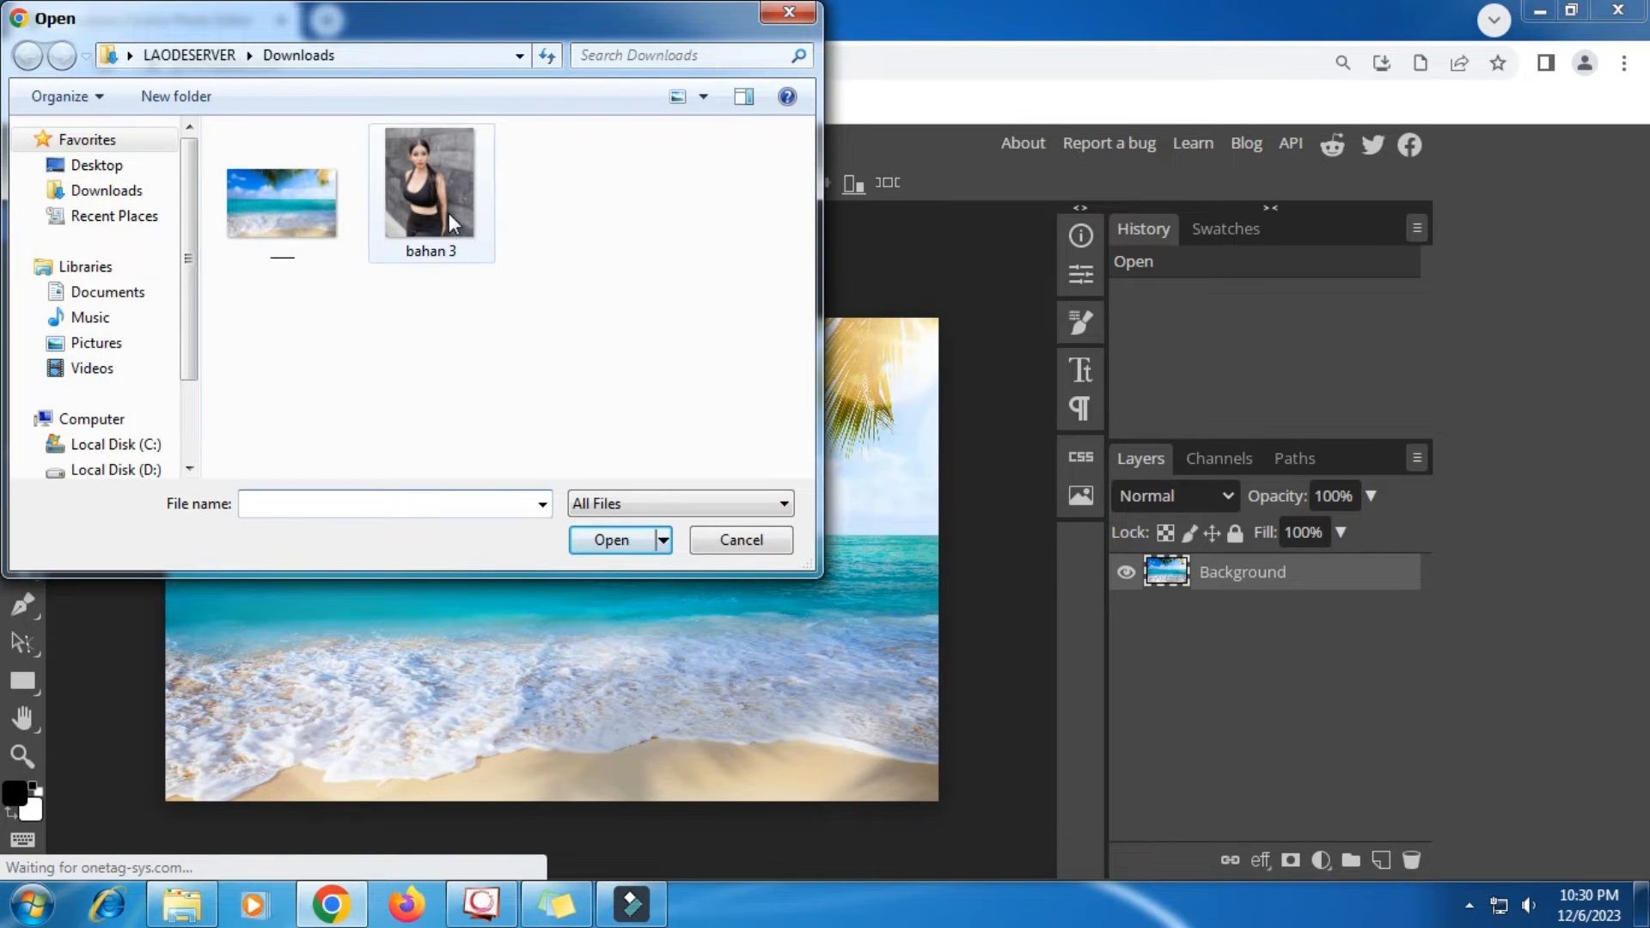
click(449, 213)
click(601, 539)
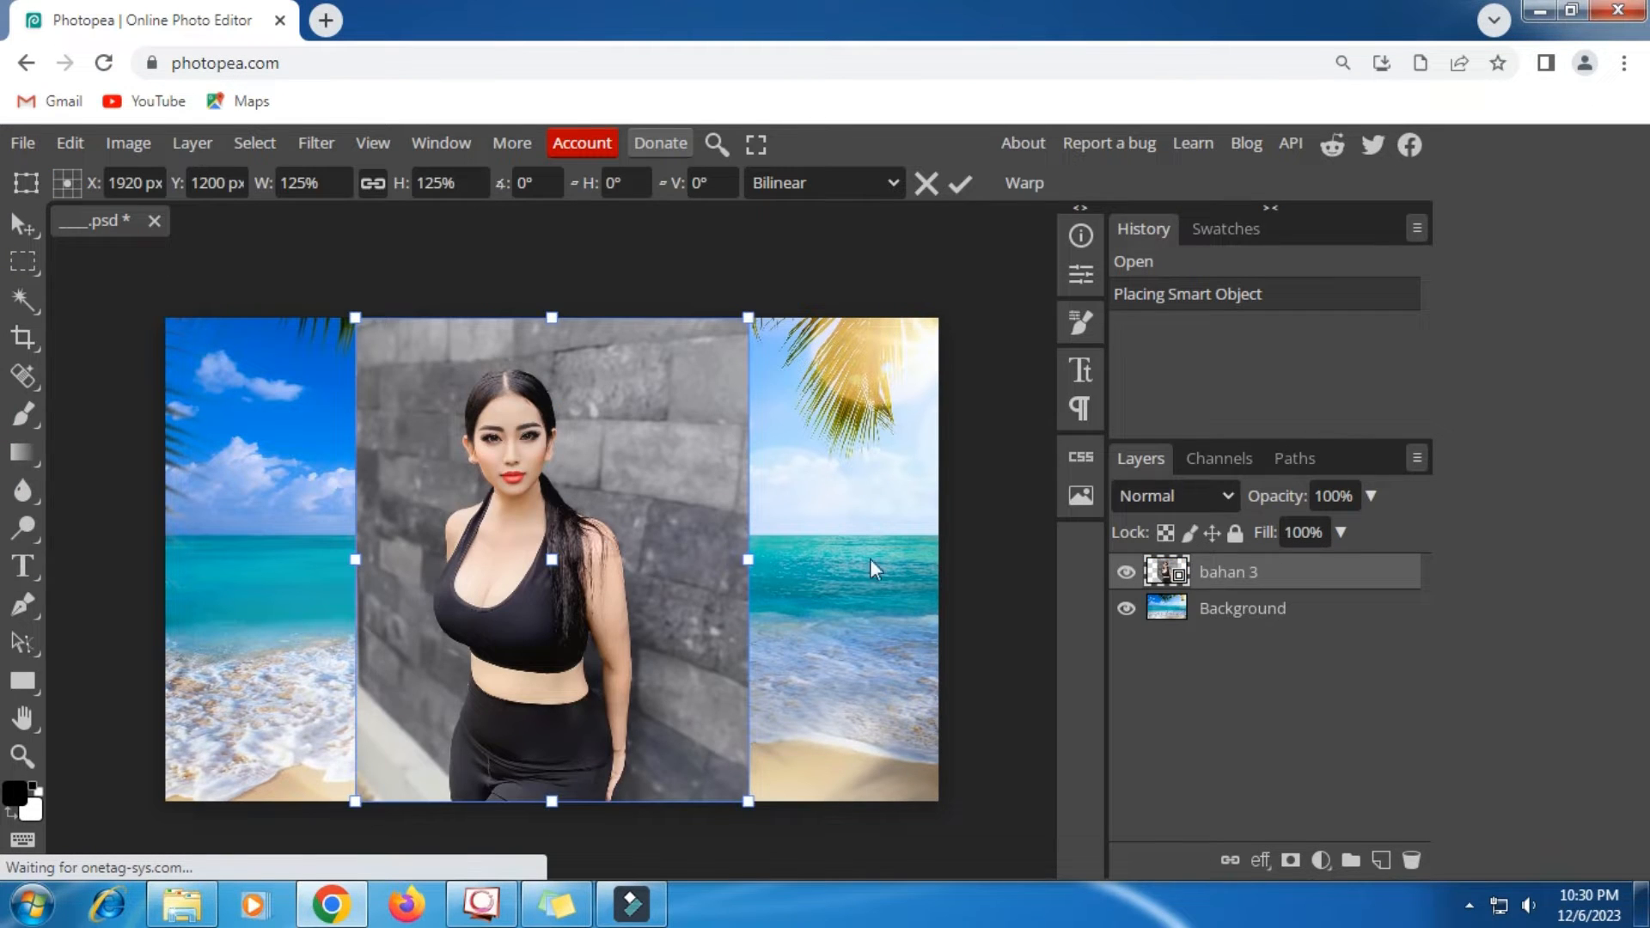
click(960, 184)
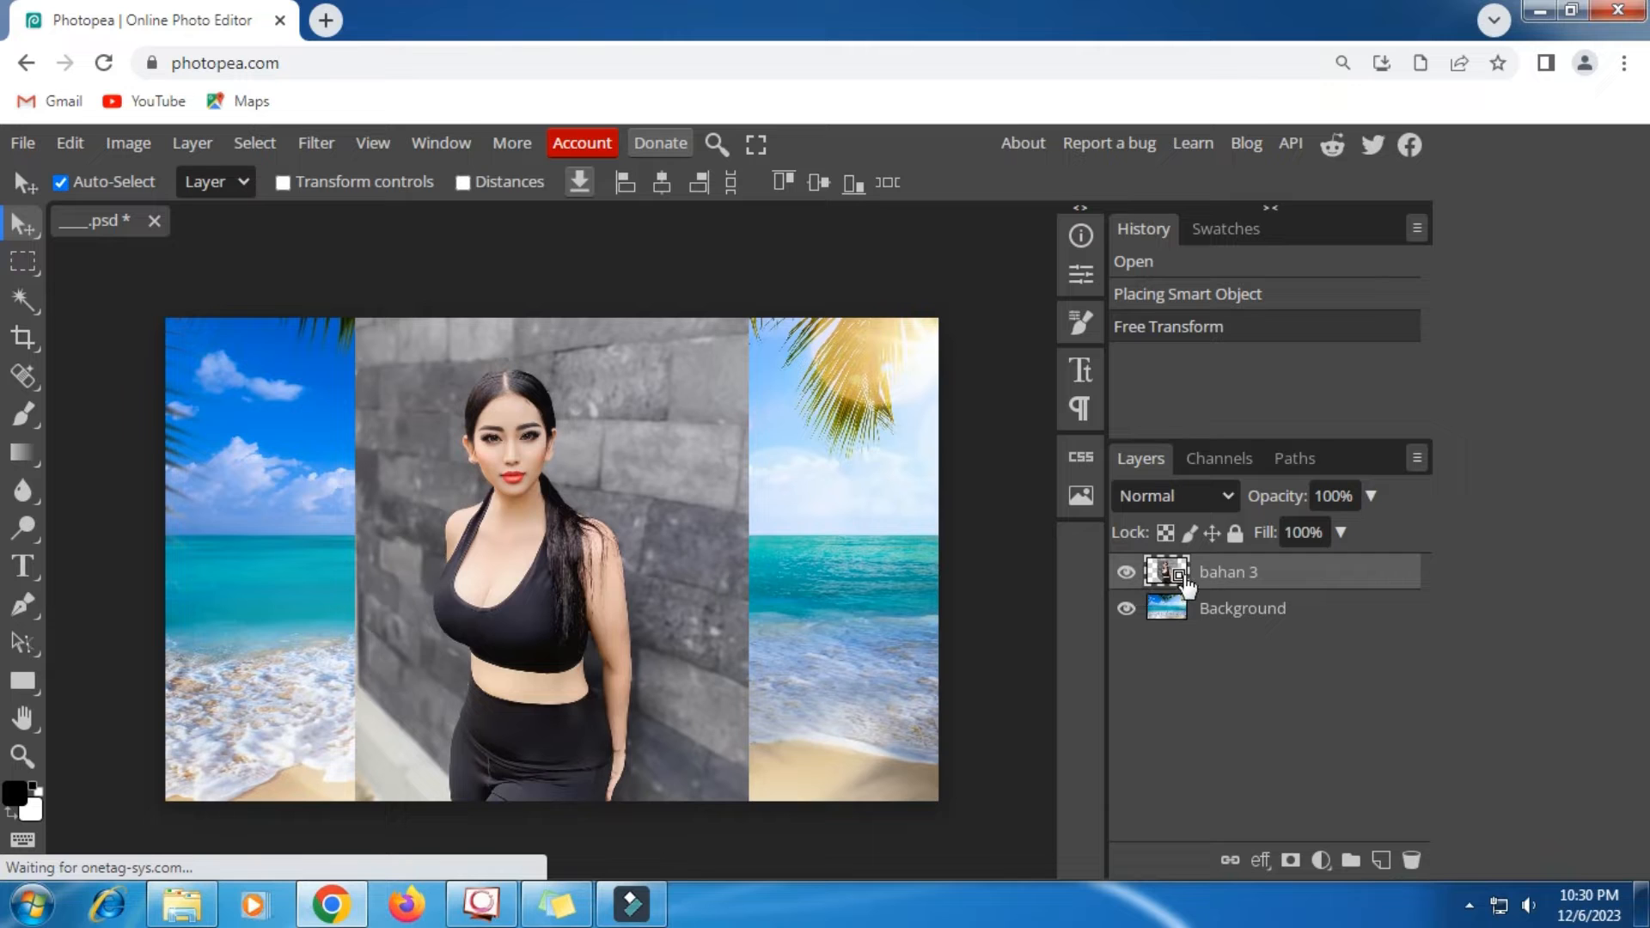
right_click(1175, 577)
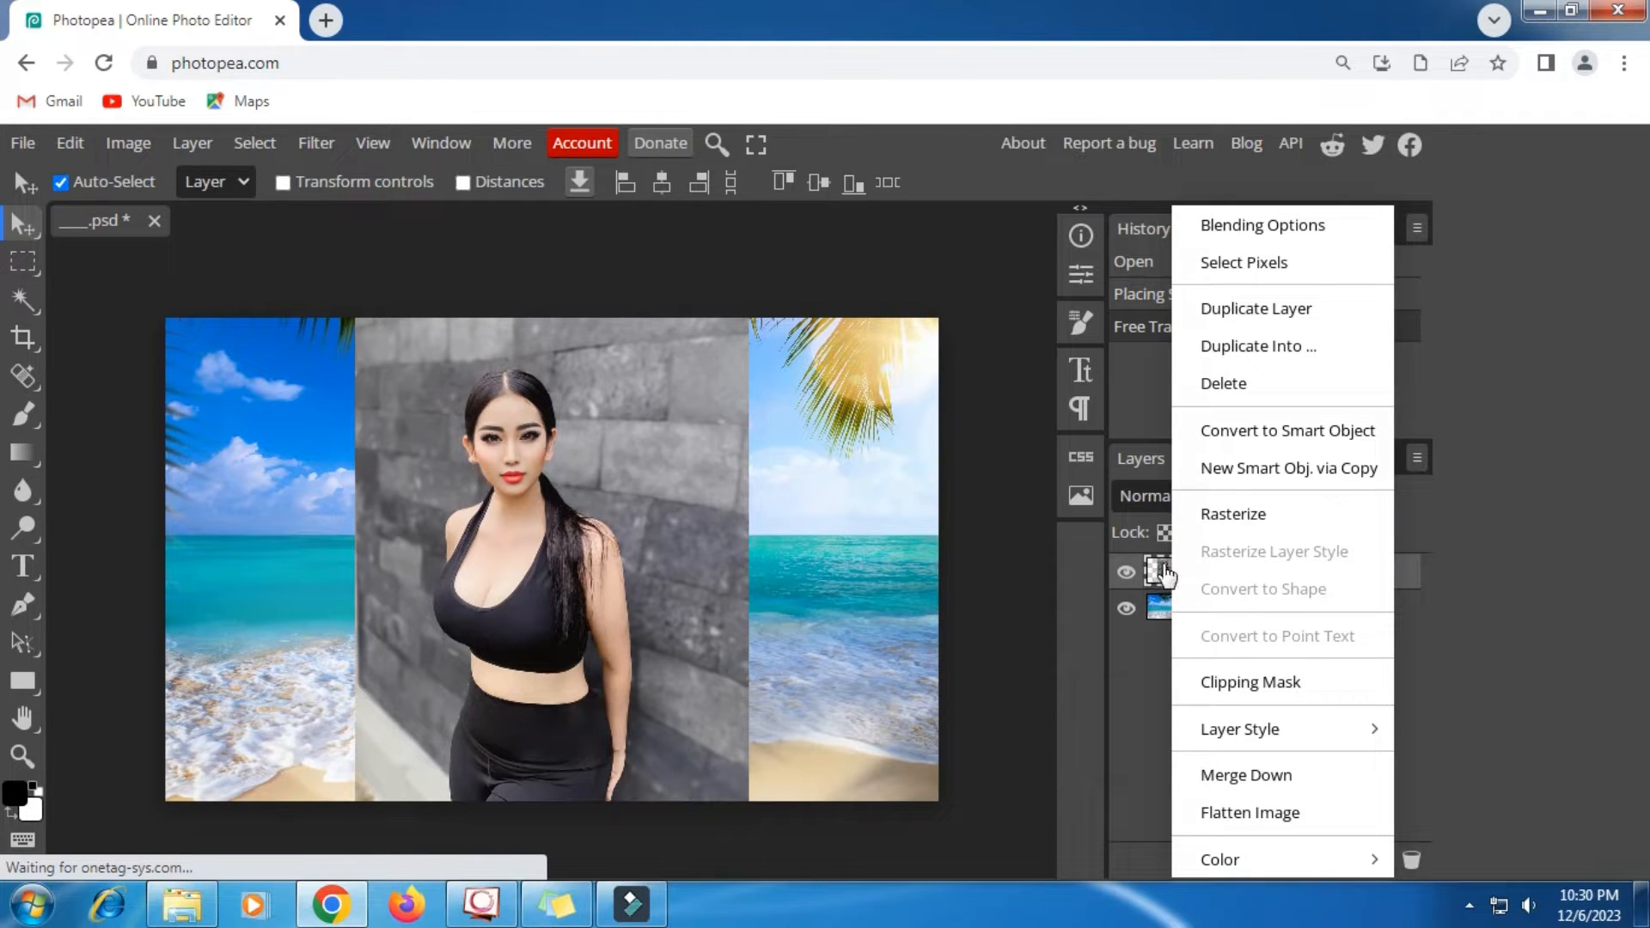
click(1255, 520)
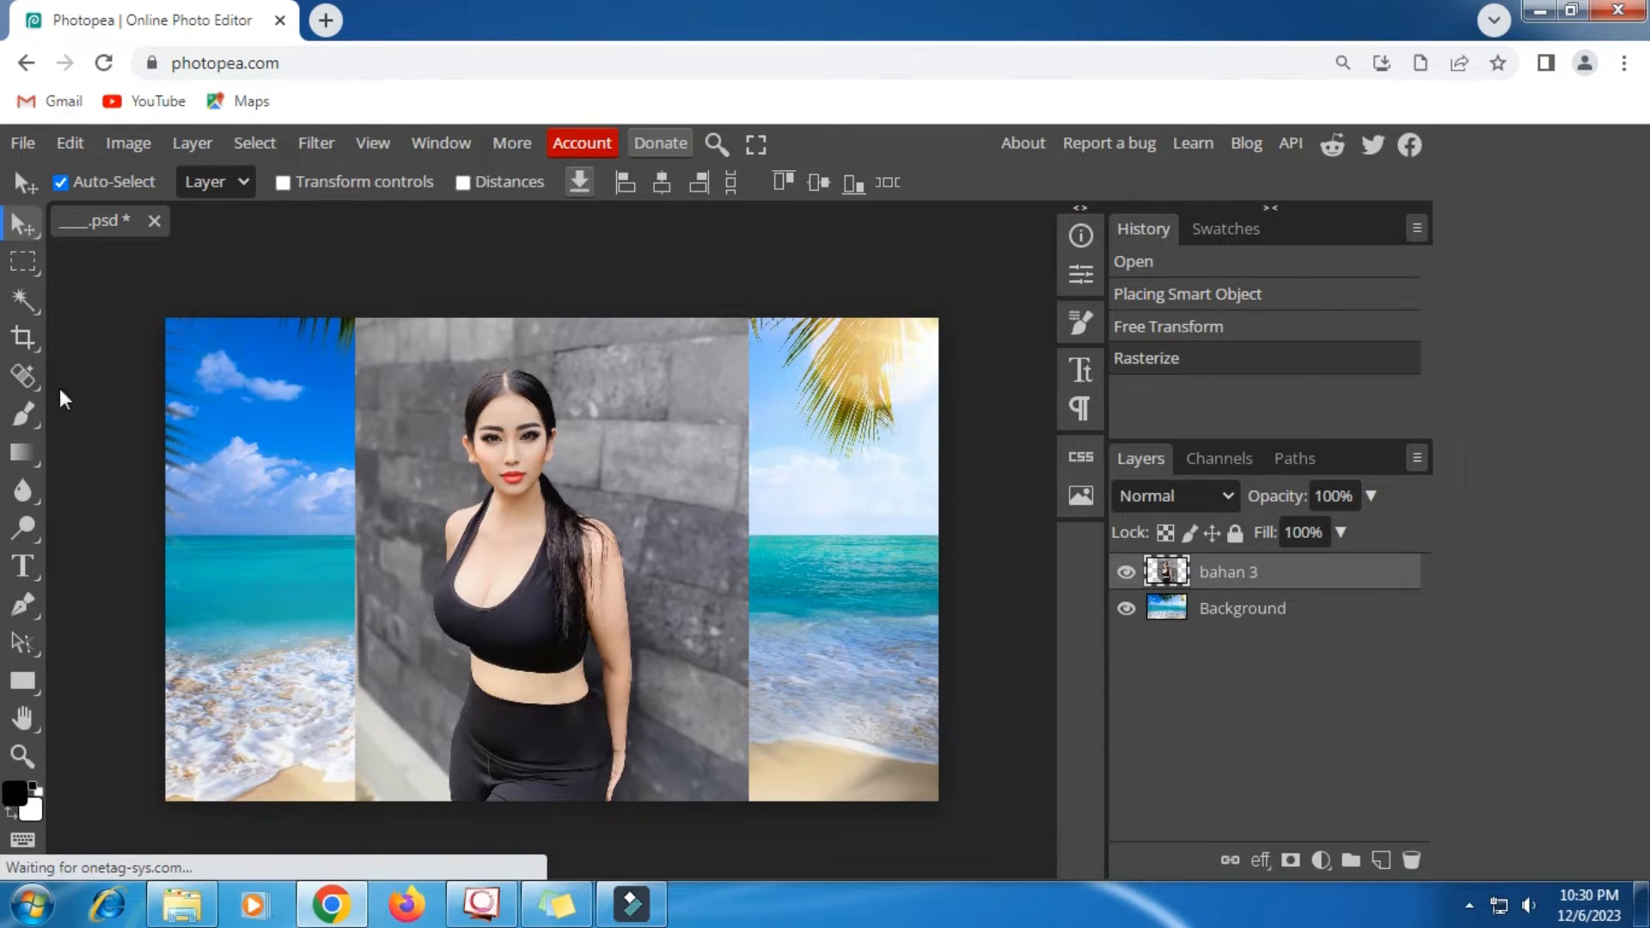
- Choose the Magic Replace tool and set its new content to the text under Prompt in the sticky note
click(26, 379)
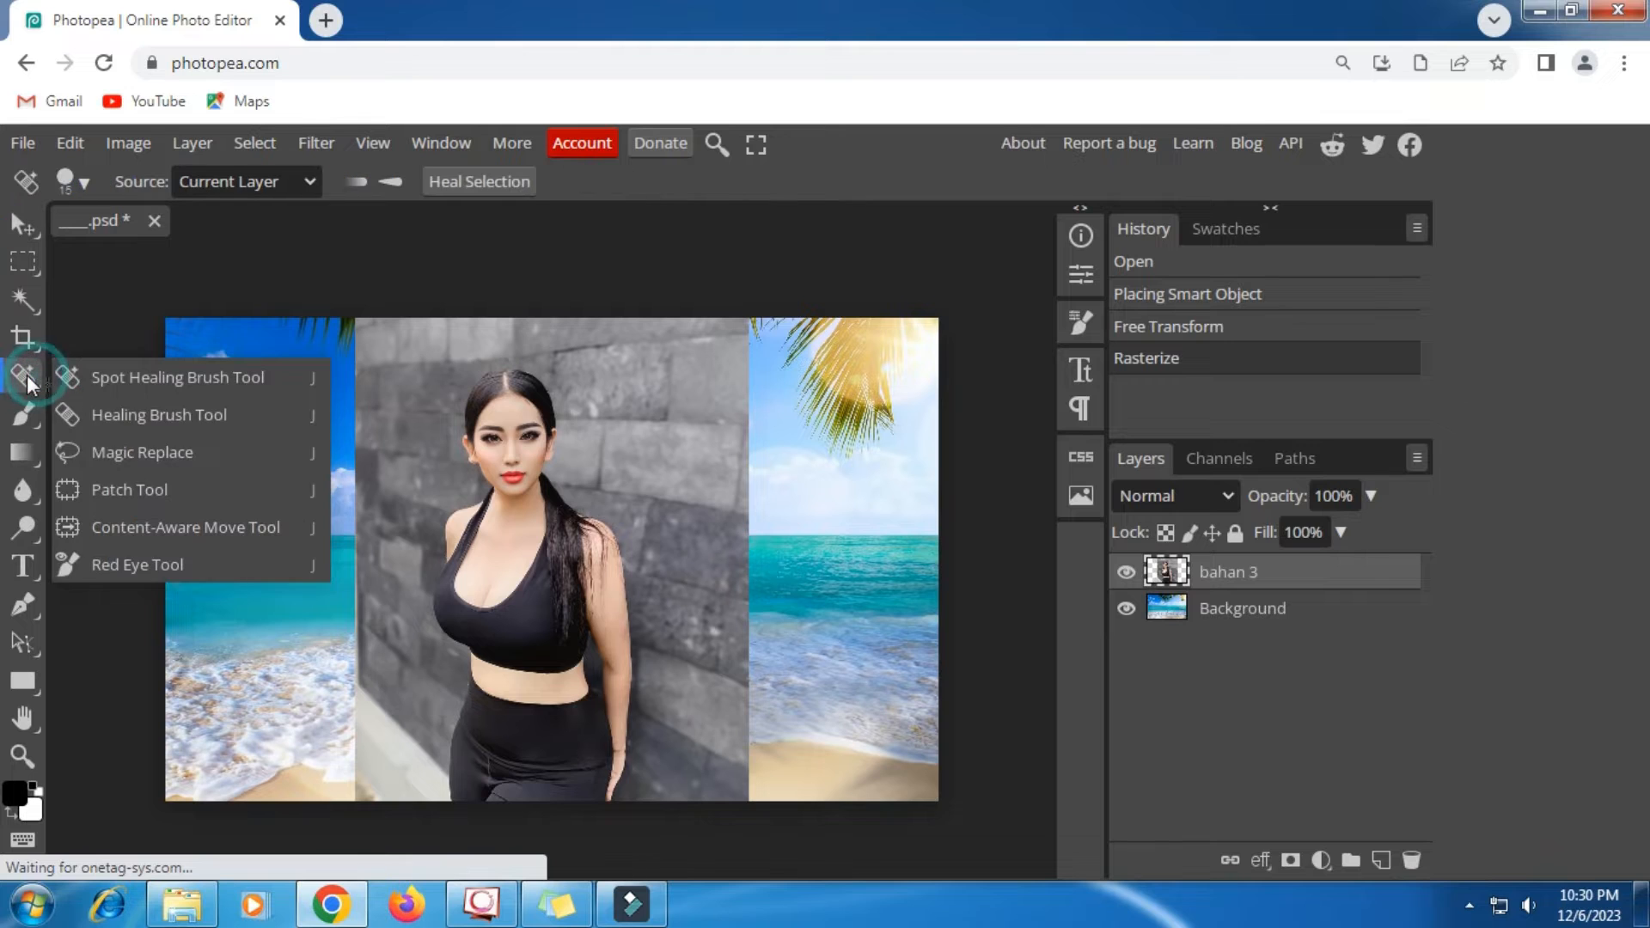
click(86, 451)
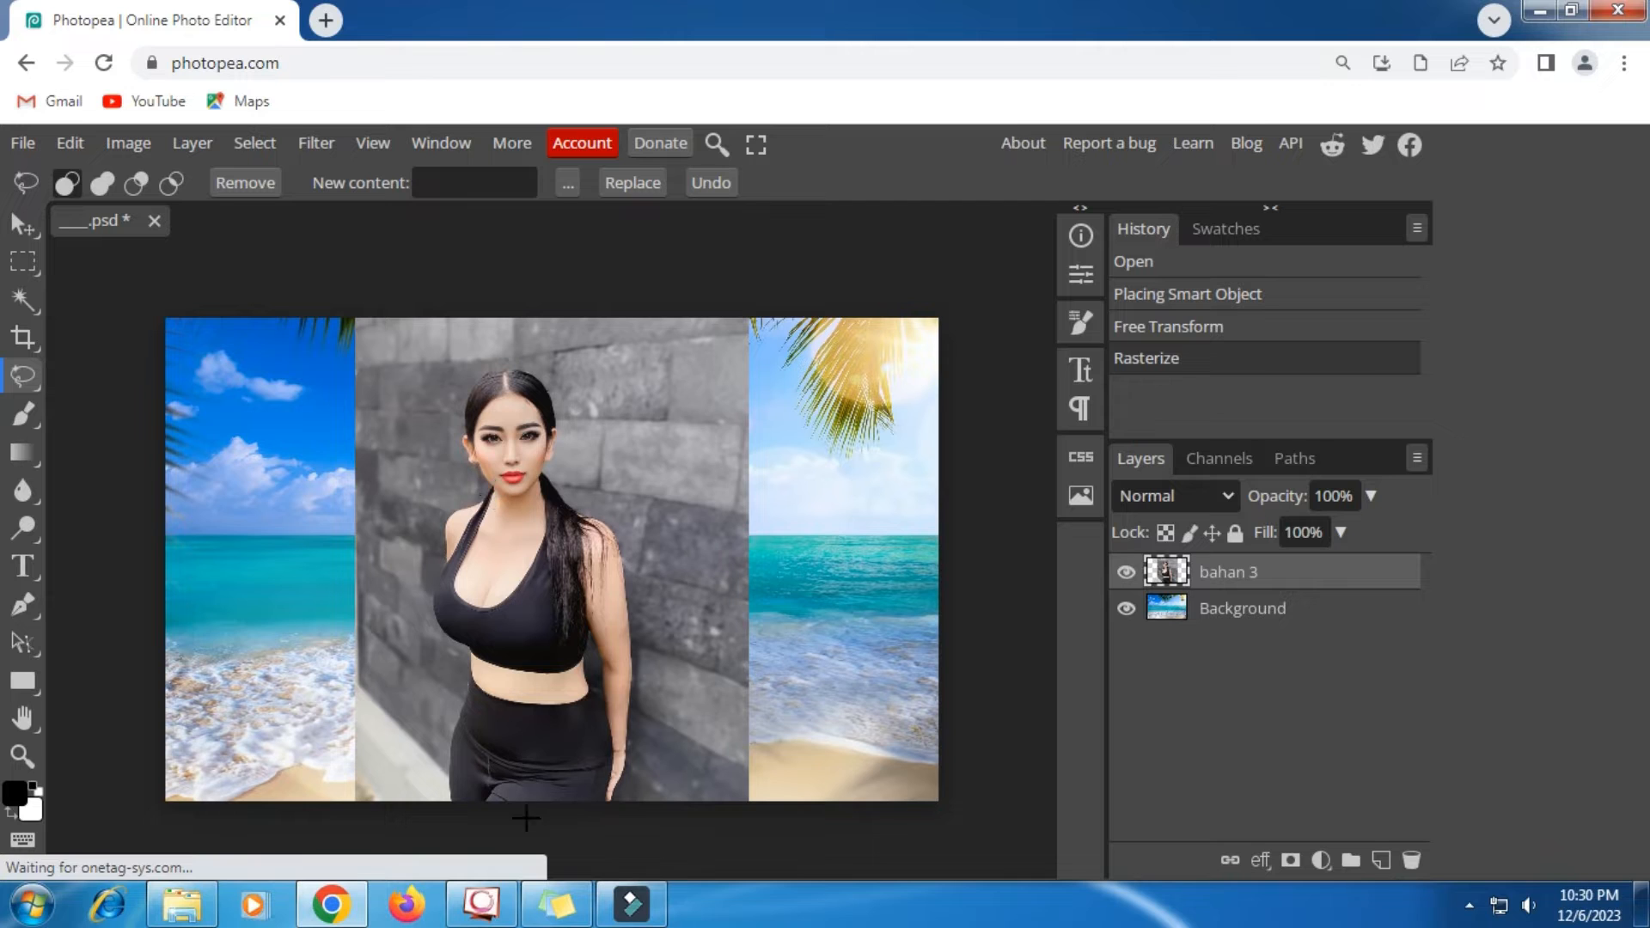
click(550, 903)
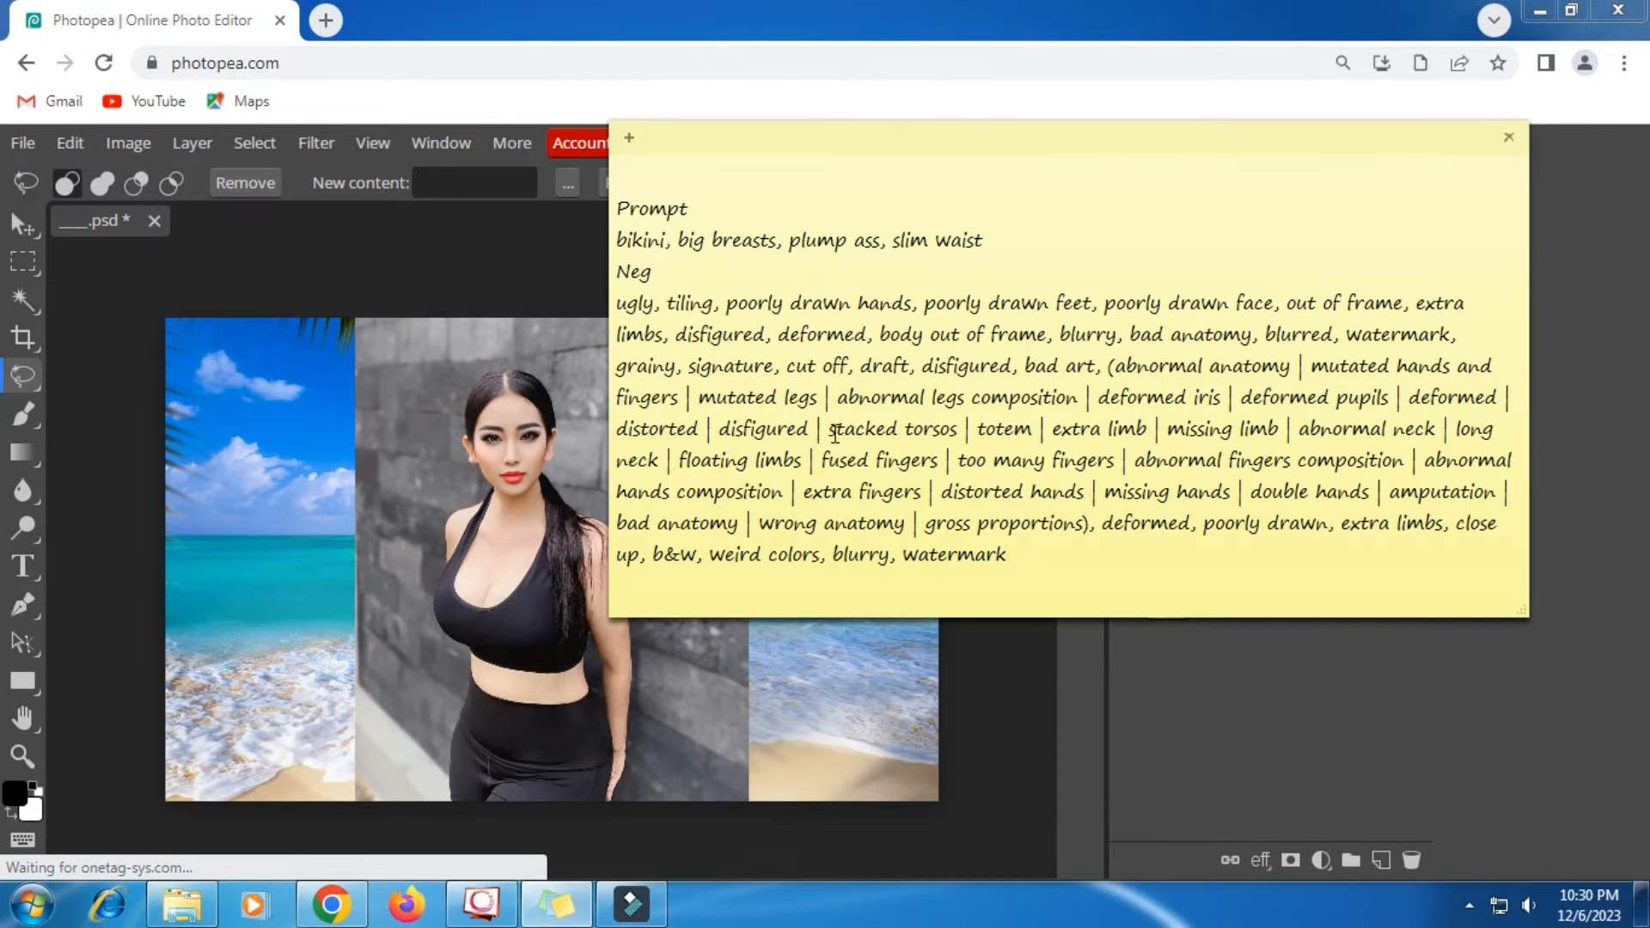
triple_click(792, 236)
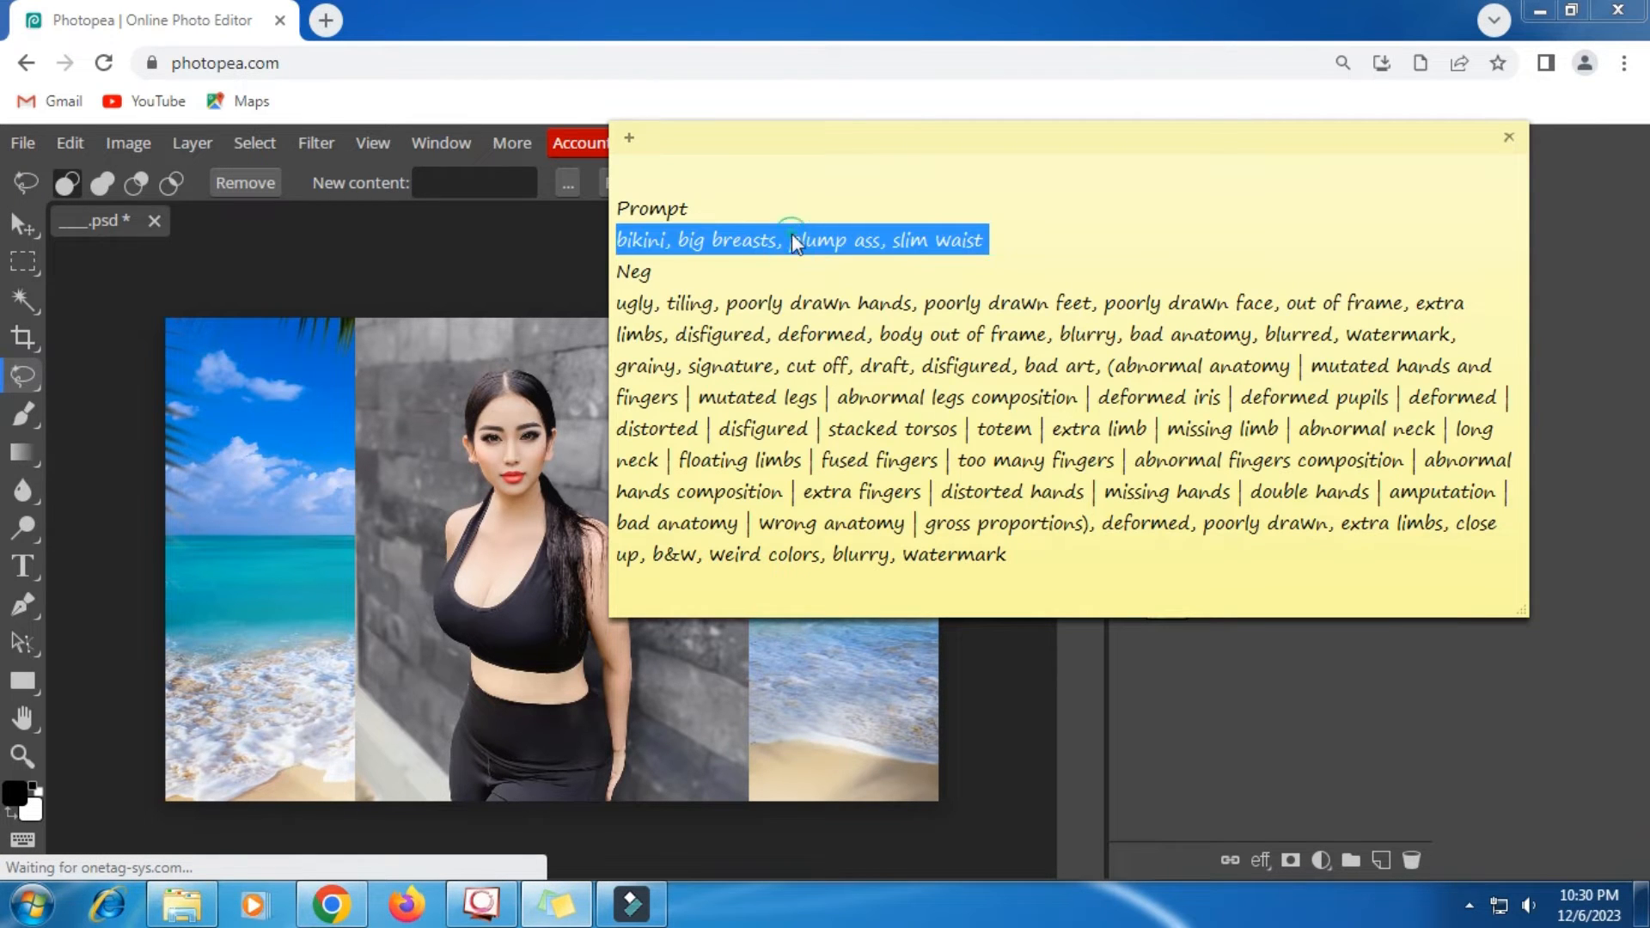
right_click(792, 237)
click(851, 278)
click(465, 186)
right_click(464, 183)
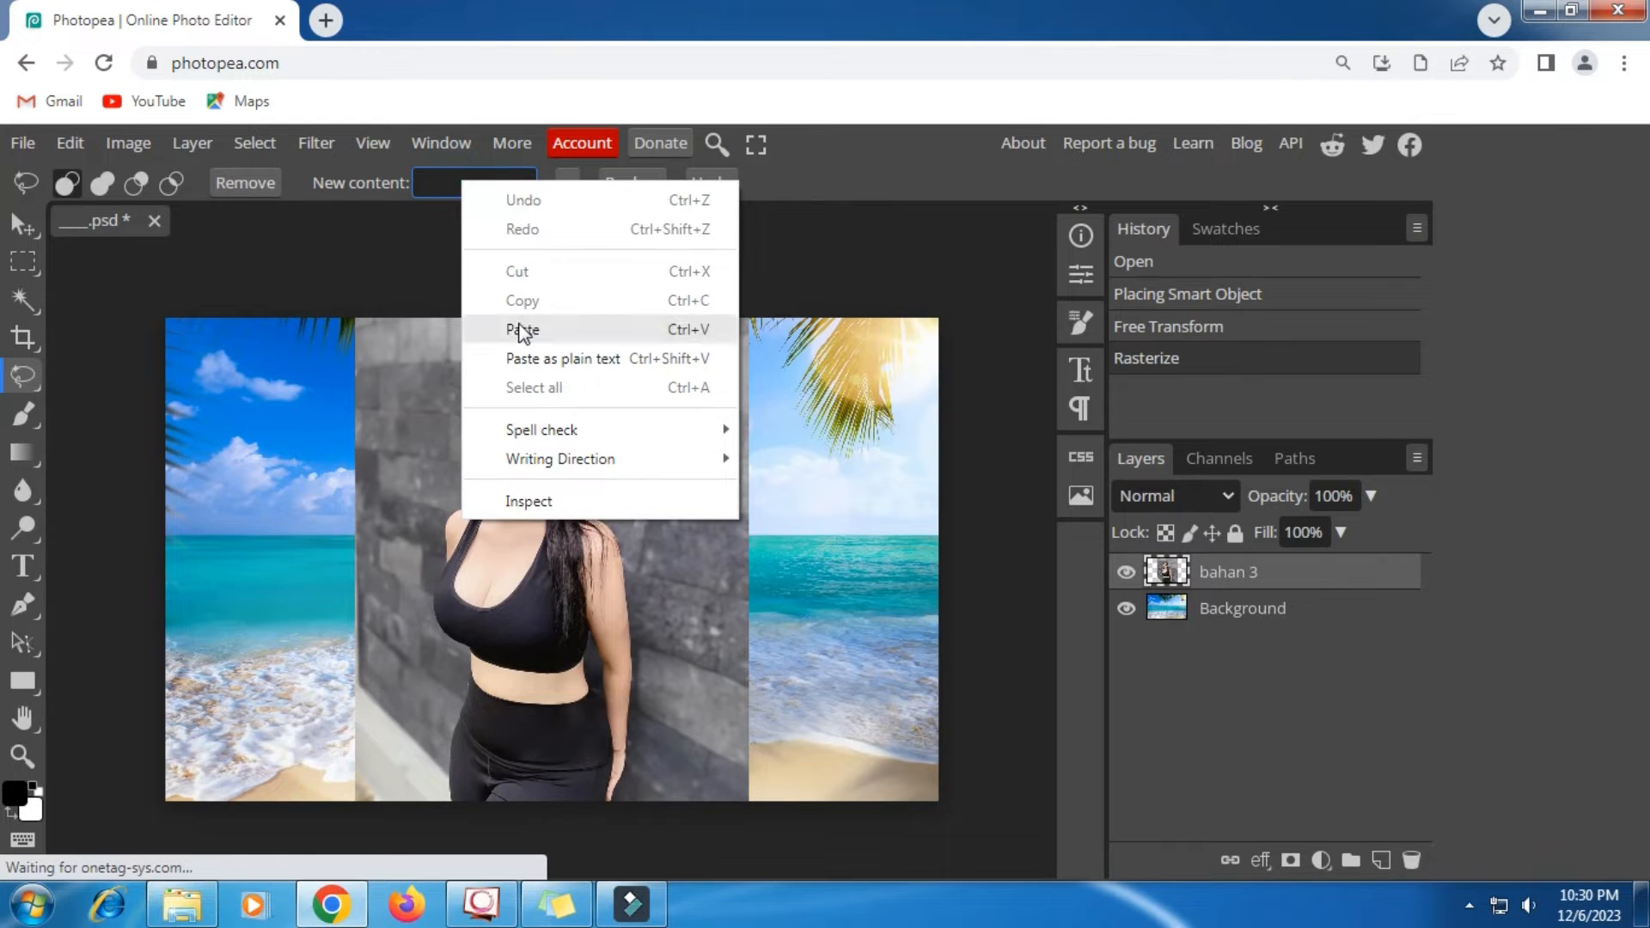
click(522, 330)
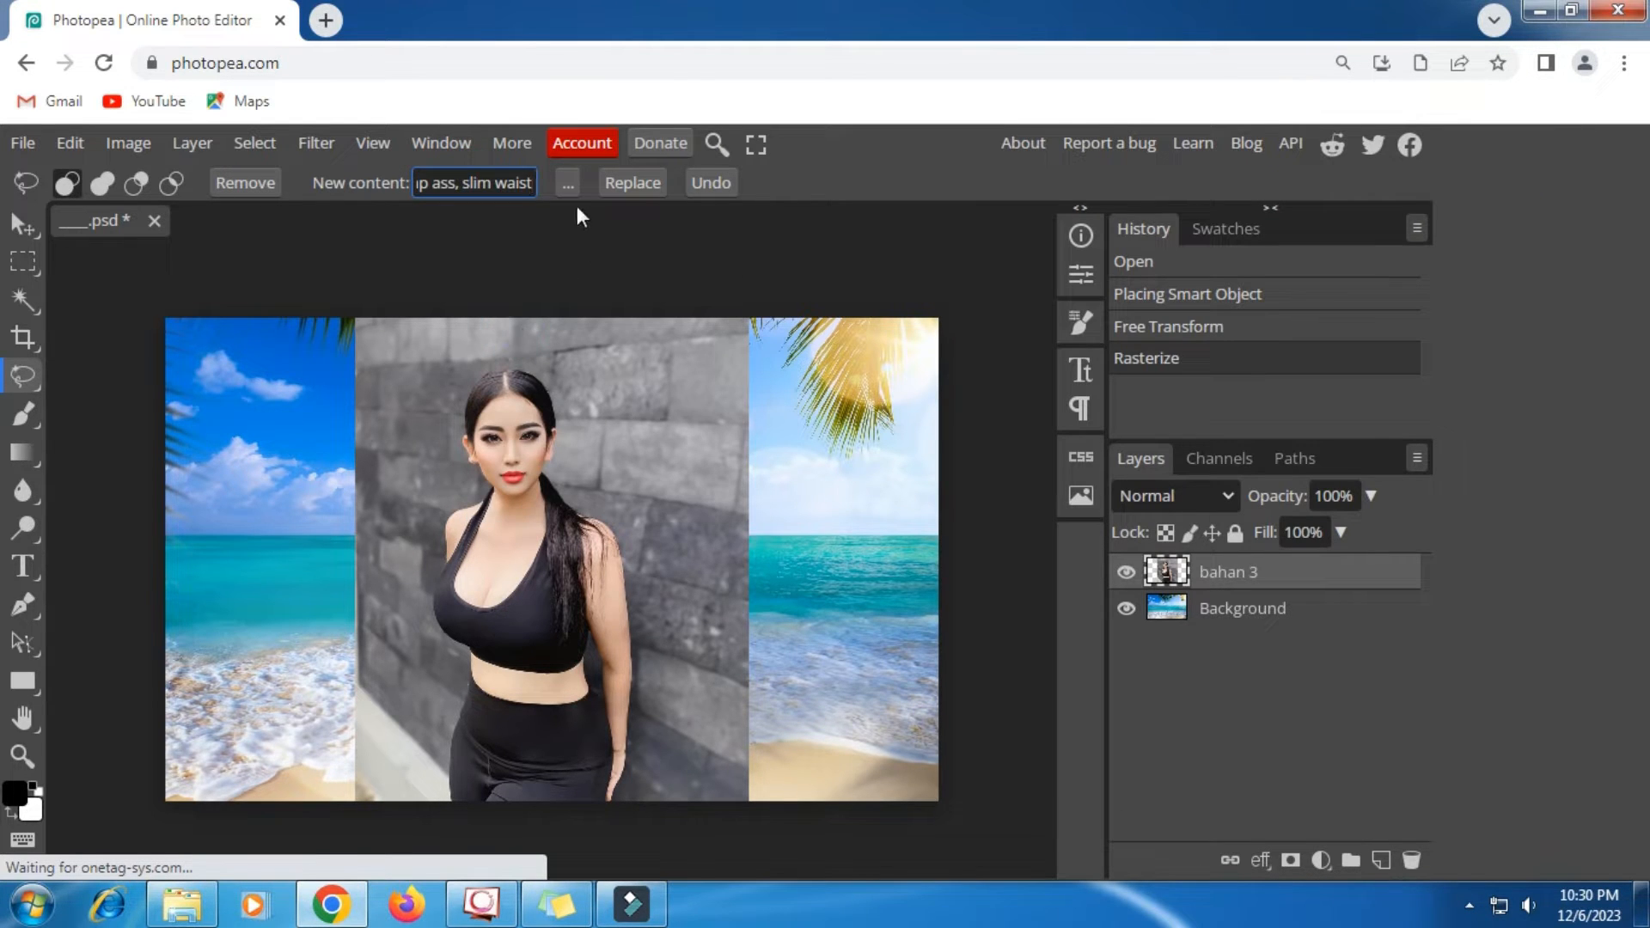
- Turn off the default settings in the Magic Replace generation options
click(555, 178)
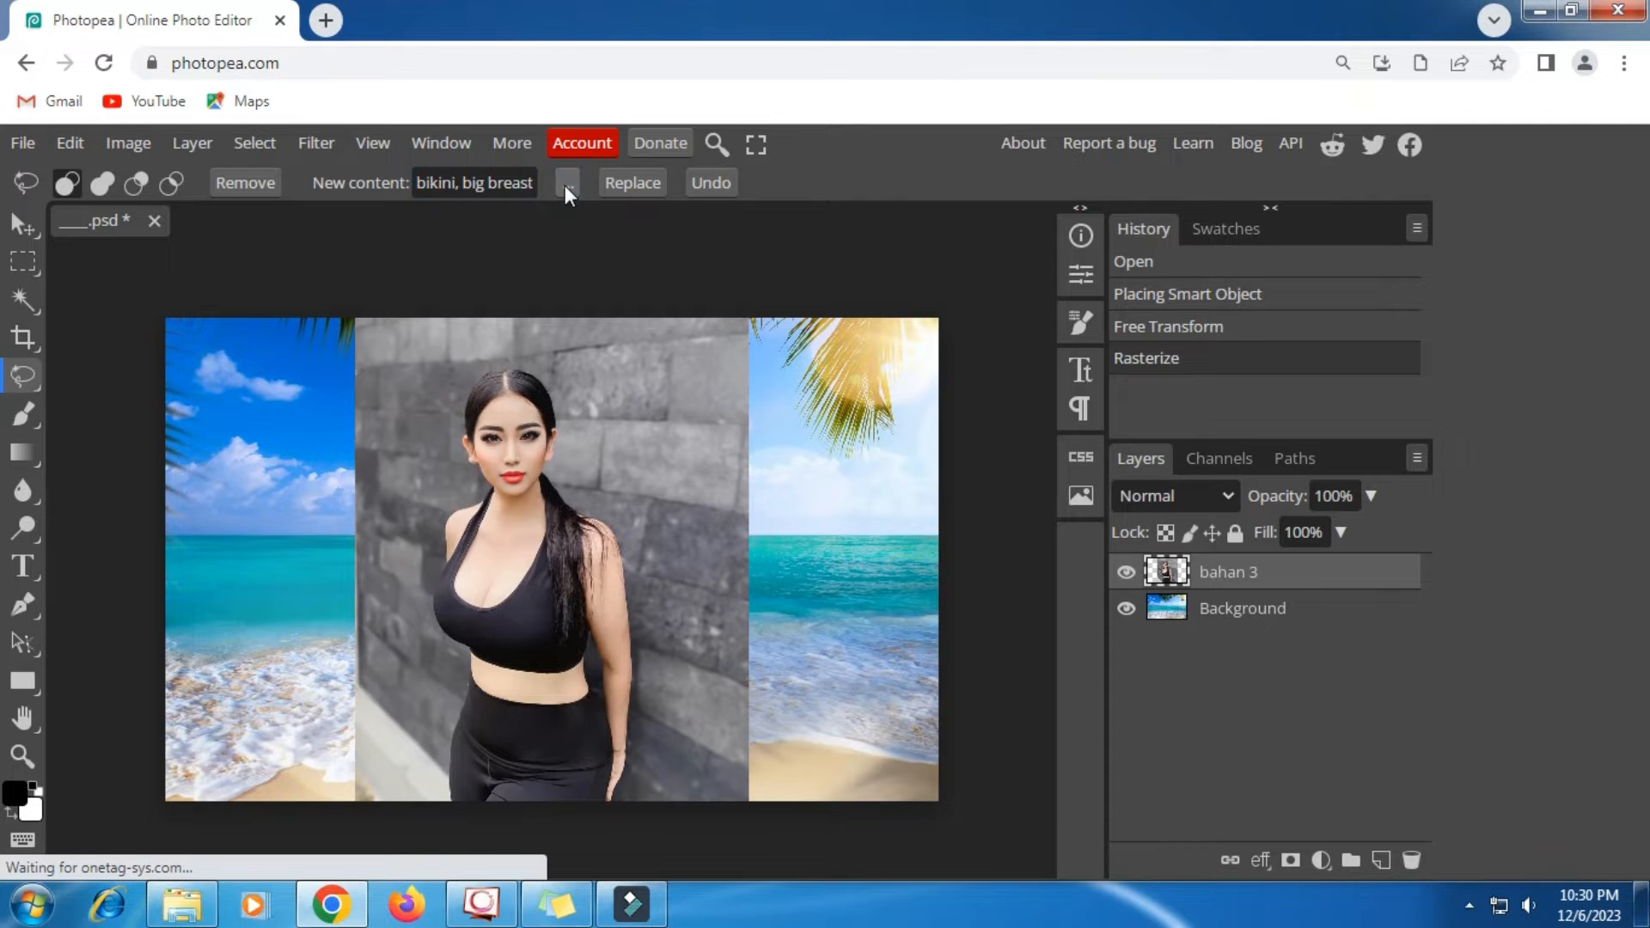
click(565, 184)
click(571, 229)
- Copy the text under Neg from the sticky note into the Magic Replace negative prompt
click(692, 303)
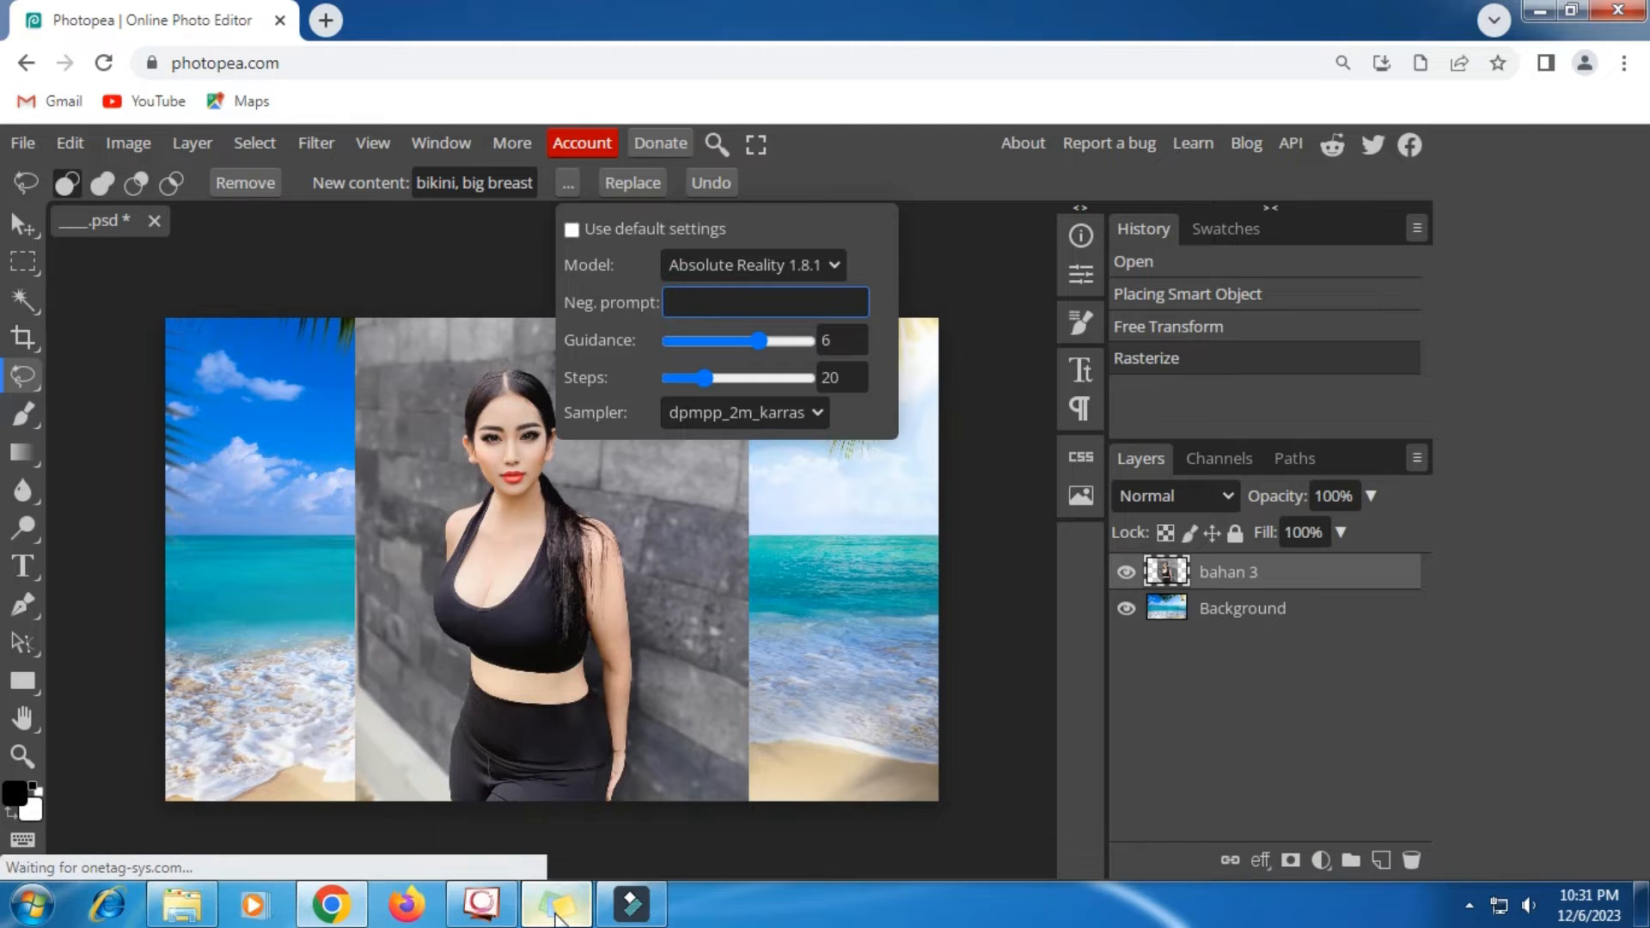
click(557, 916)
click(756, 546)
triple_click(758, 546)
right_click(760, 547)
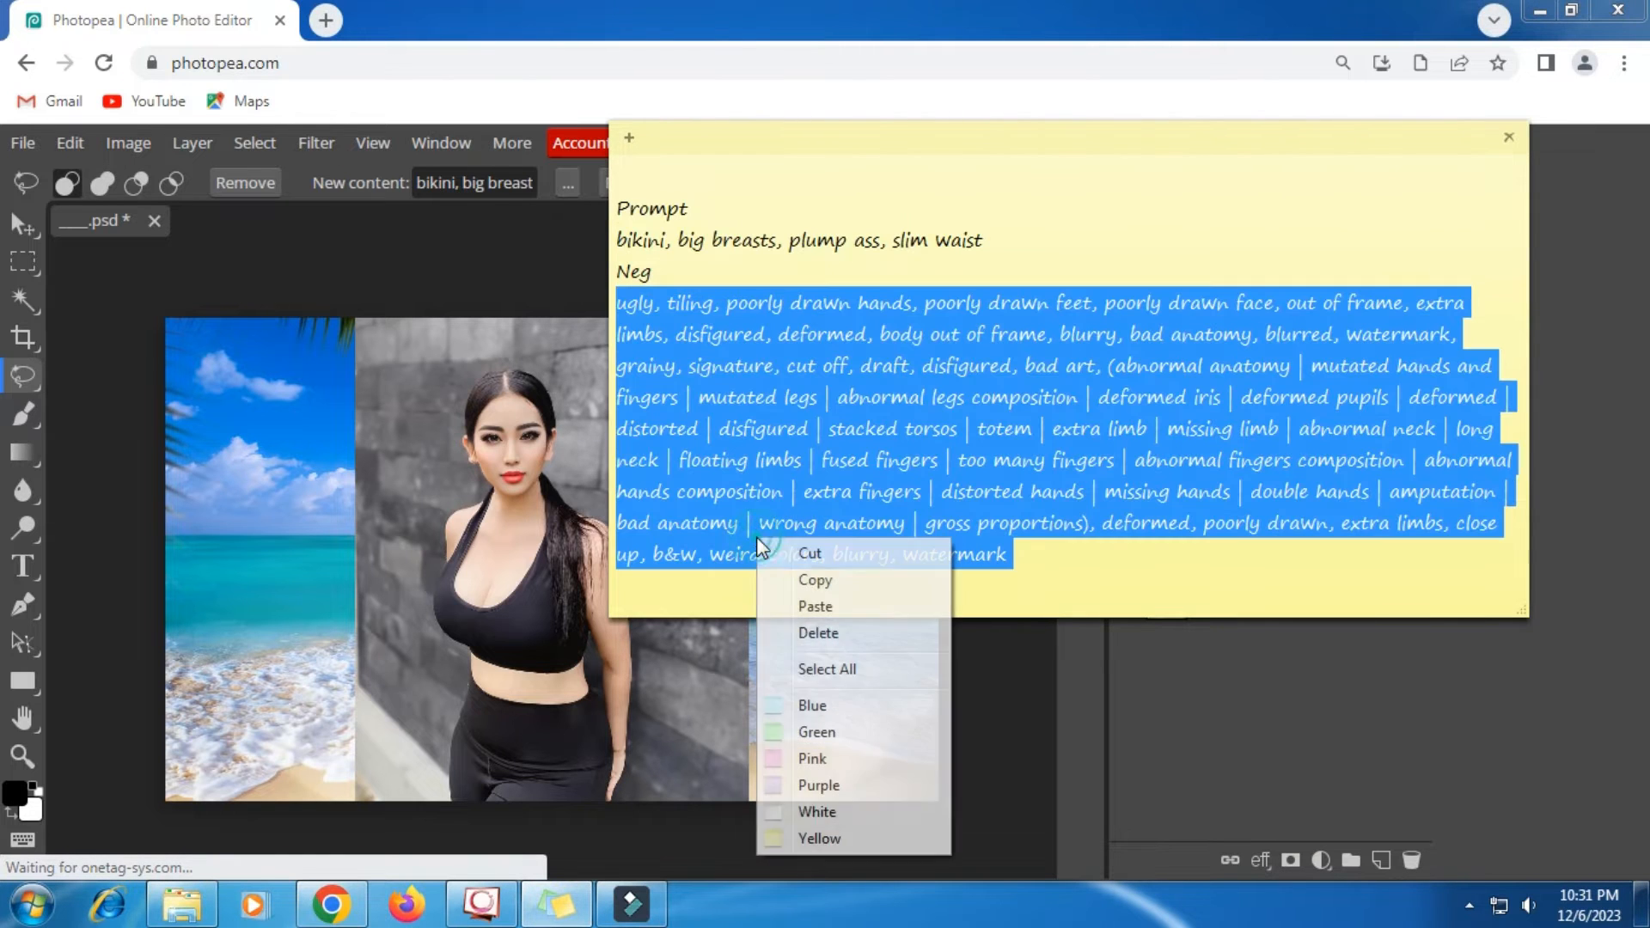
click(818, 581)
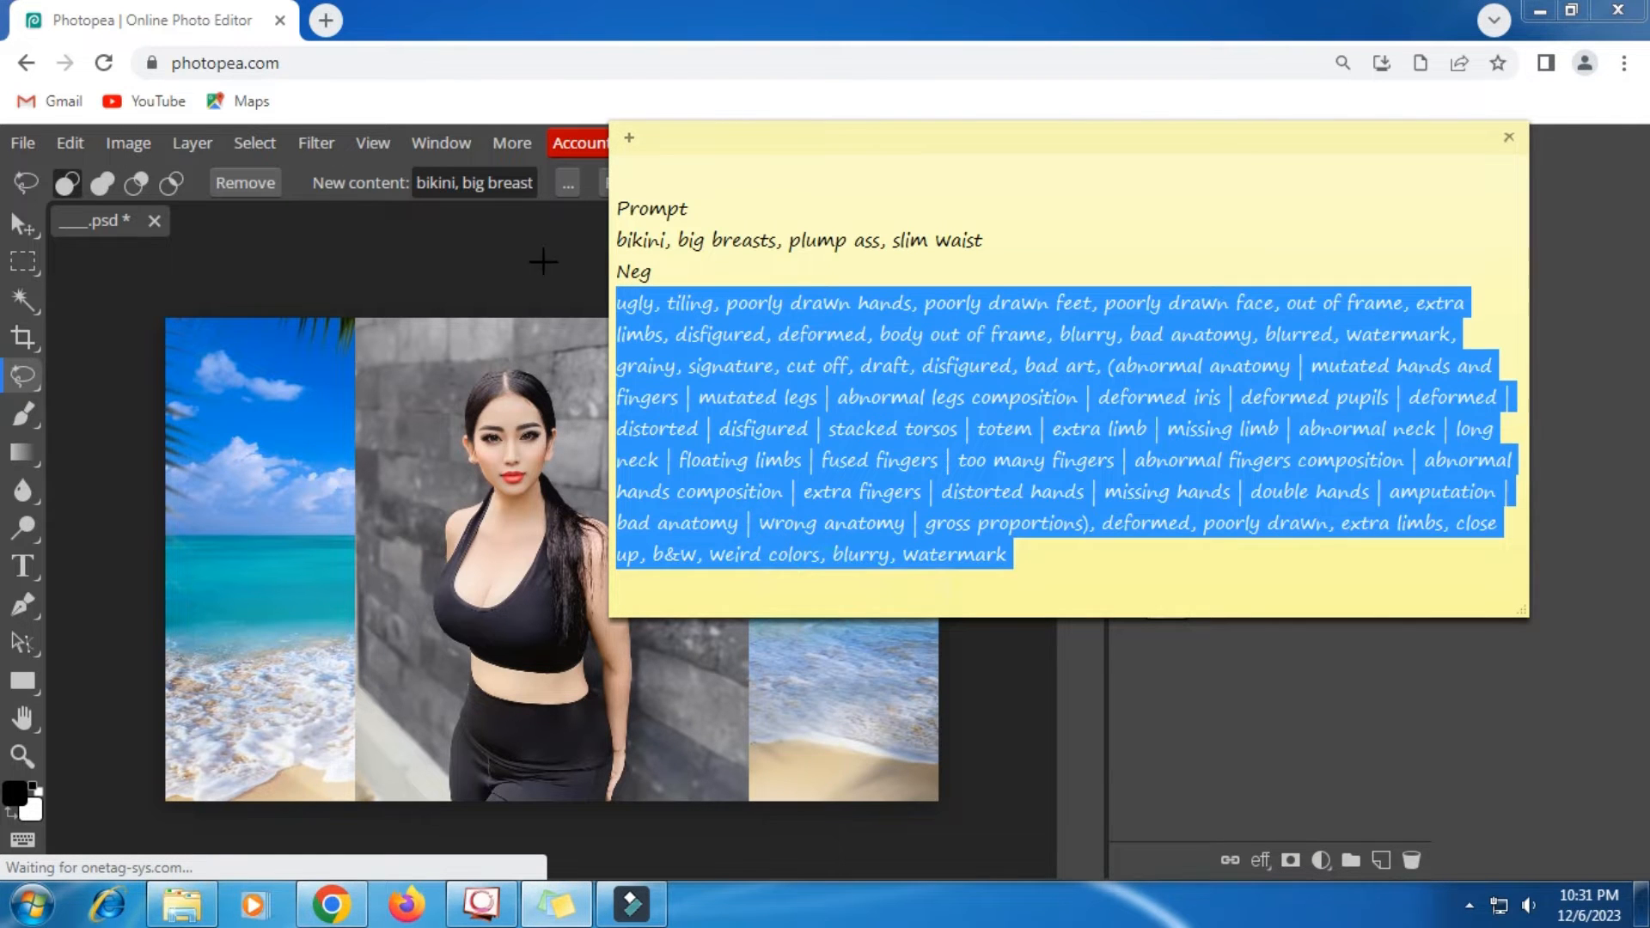
click(568, 182)
click(719, 295)
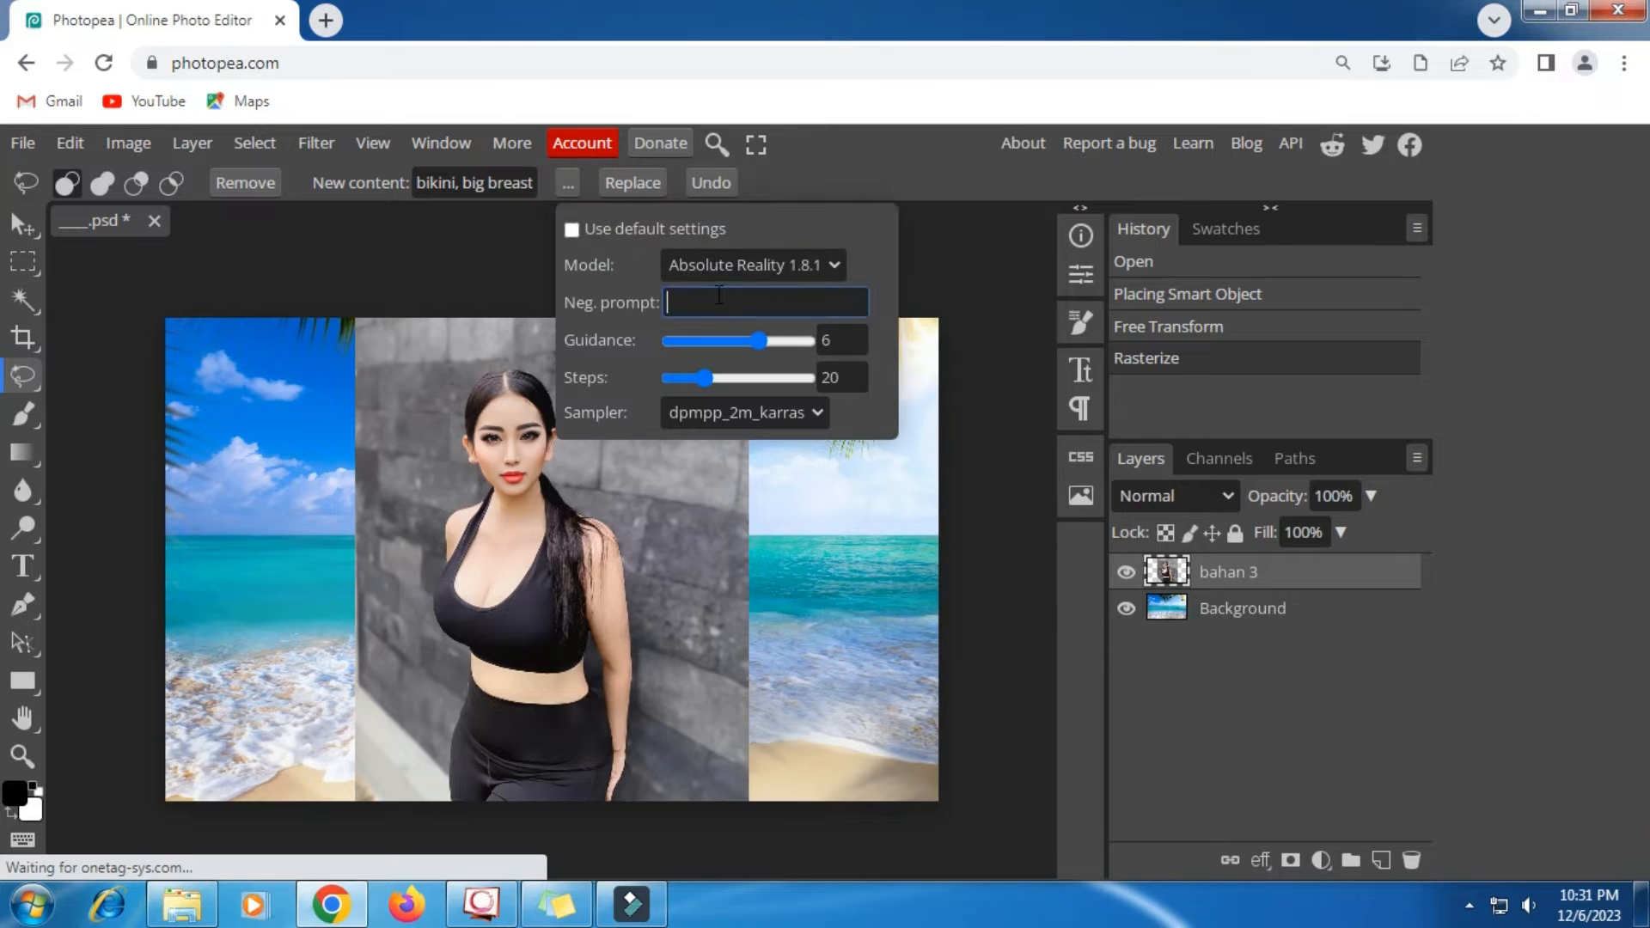
right_click(718, 295)
click(782, 443)
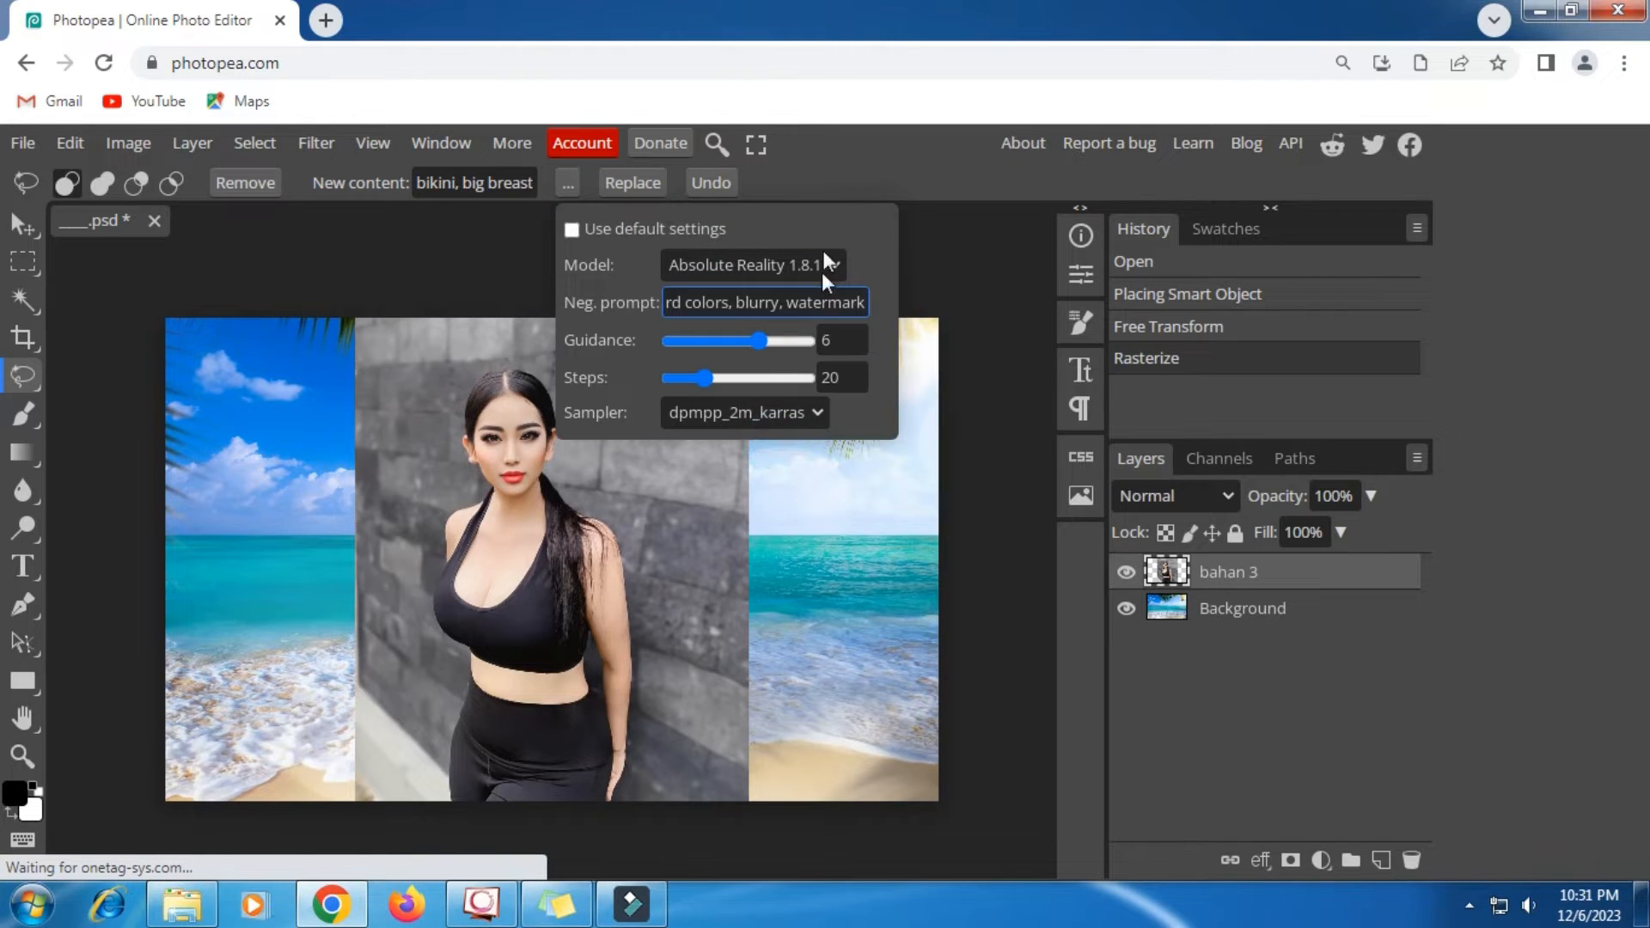
click(830, 167)
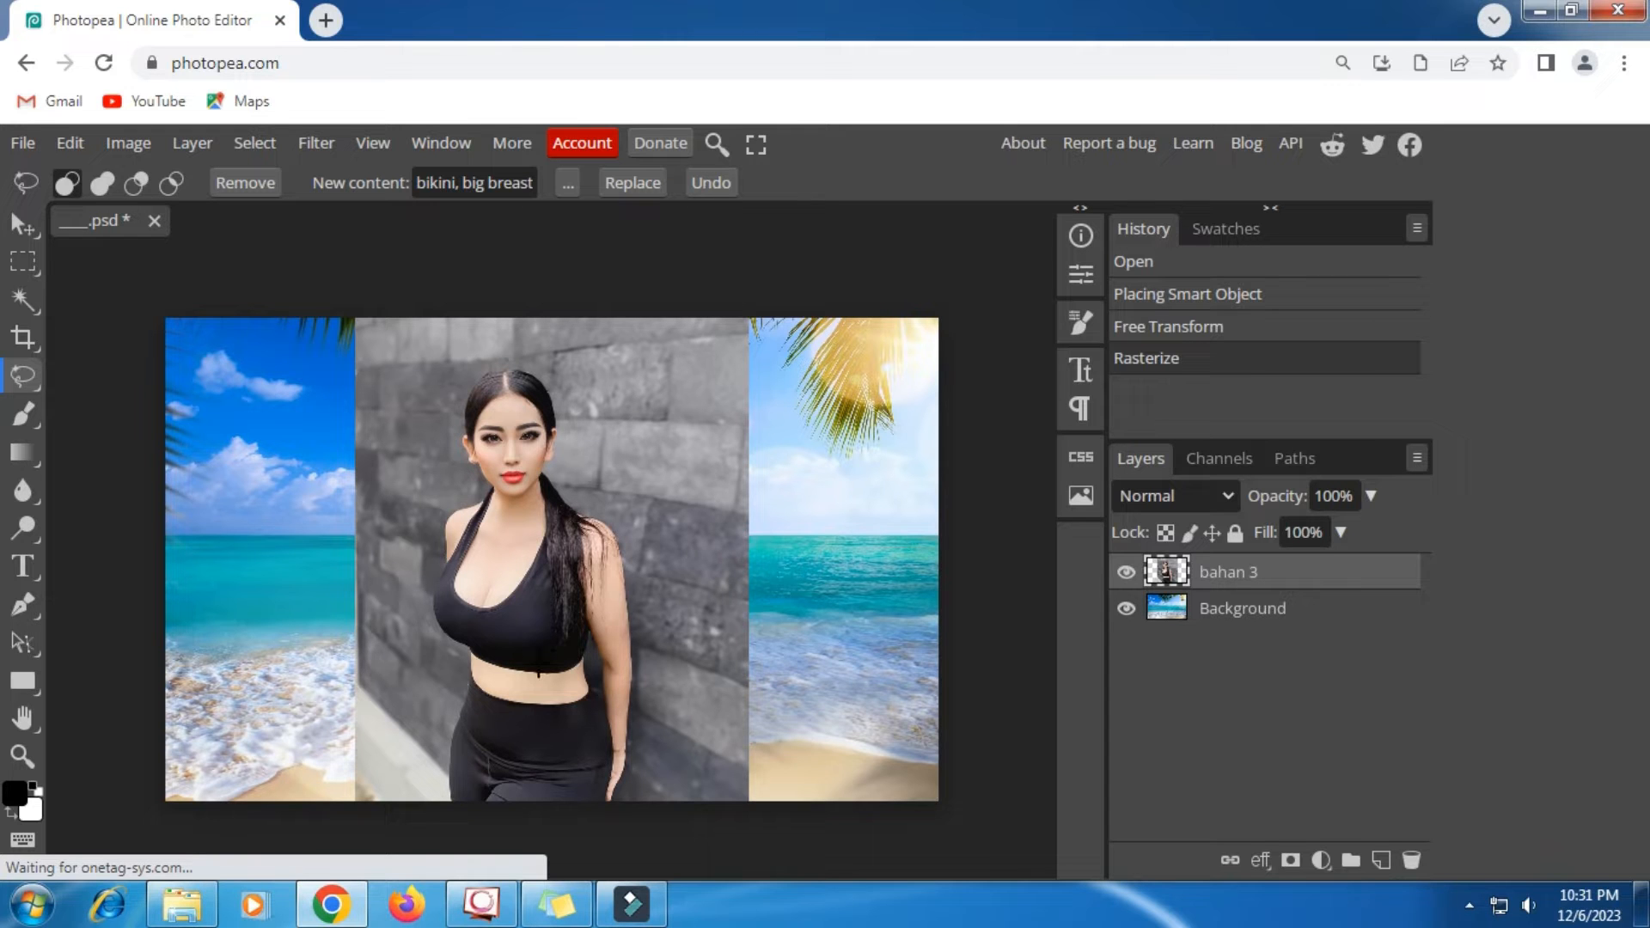
- Outline the black top in the bahan 3 photo with Magic Replace and generate its replacement, accepting the short ad
click(26, 760)
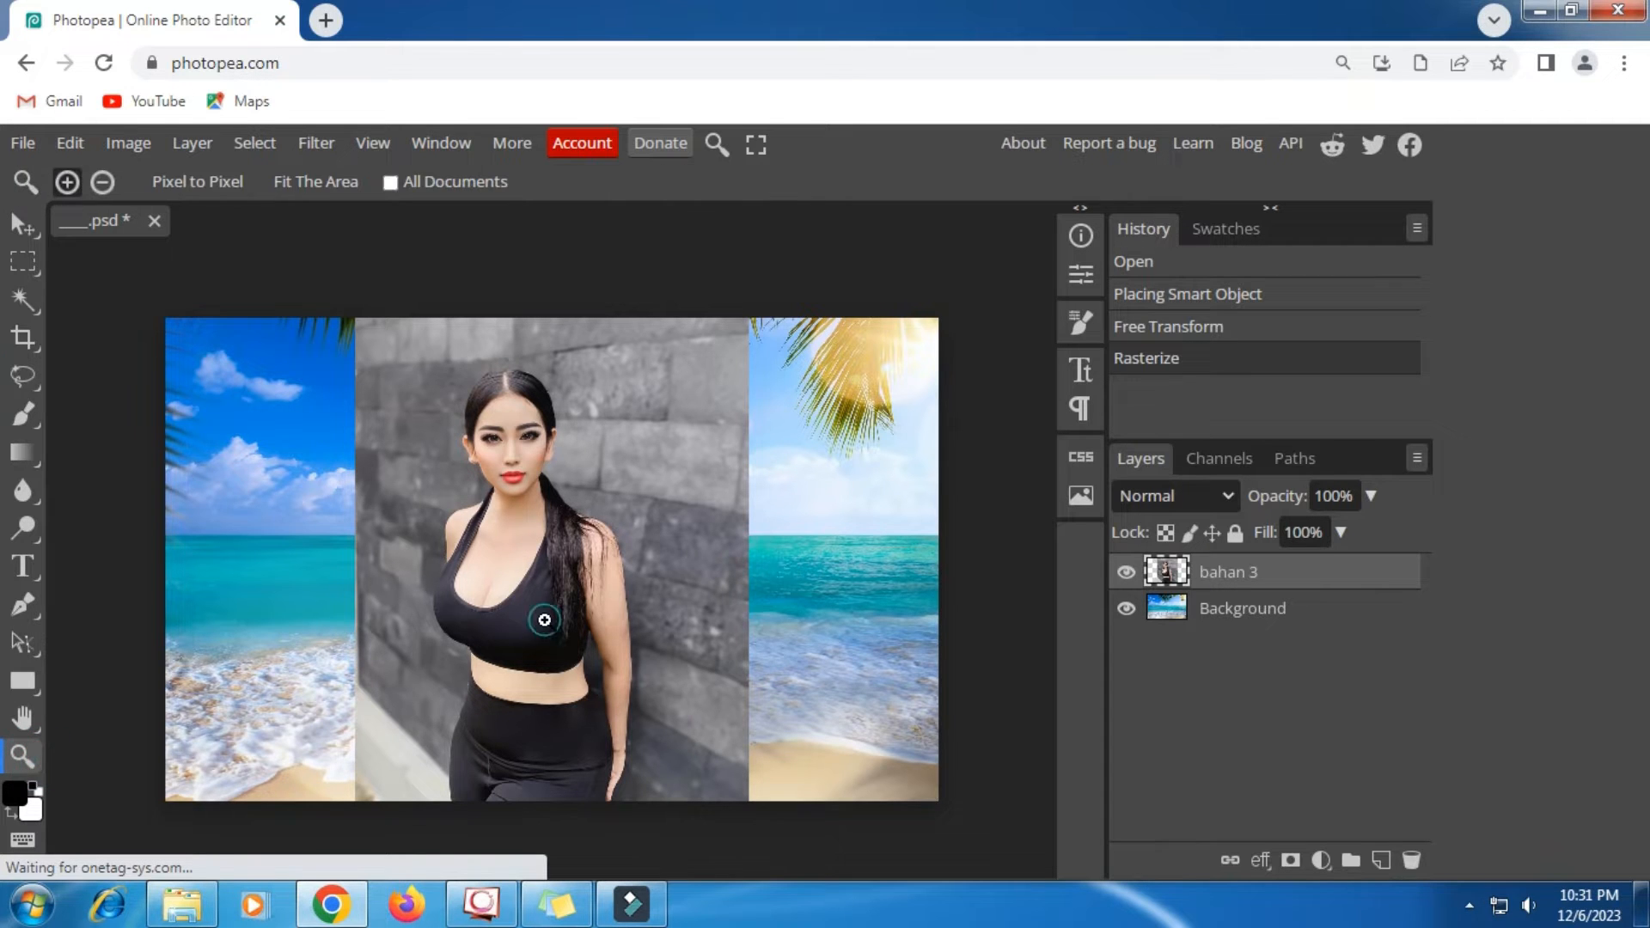
click(544, 619)
click(544, 619)
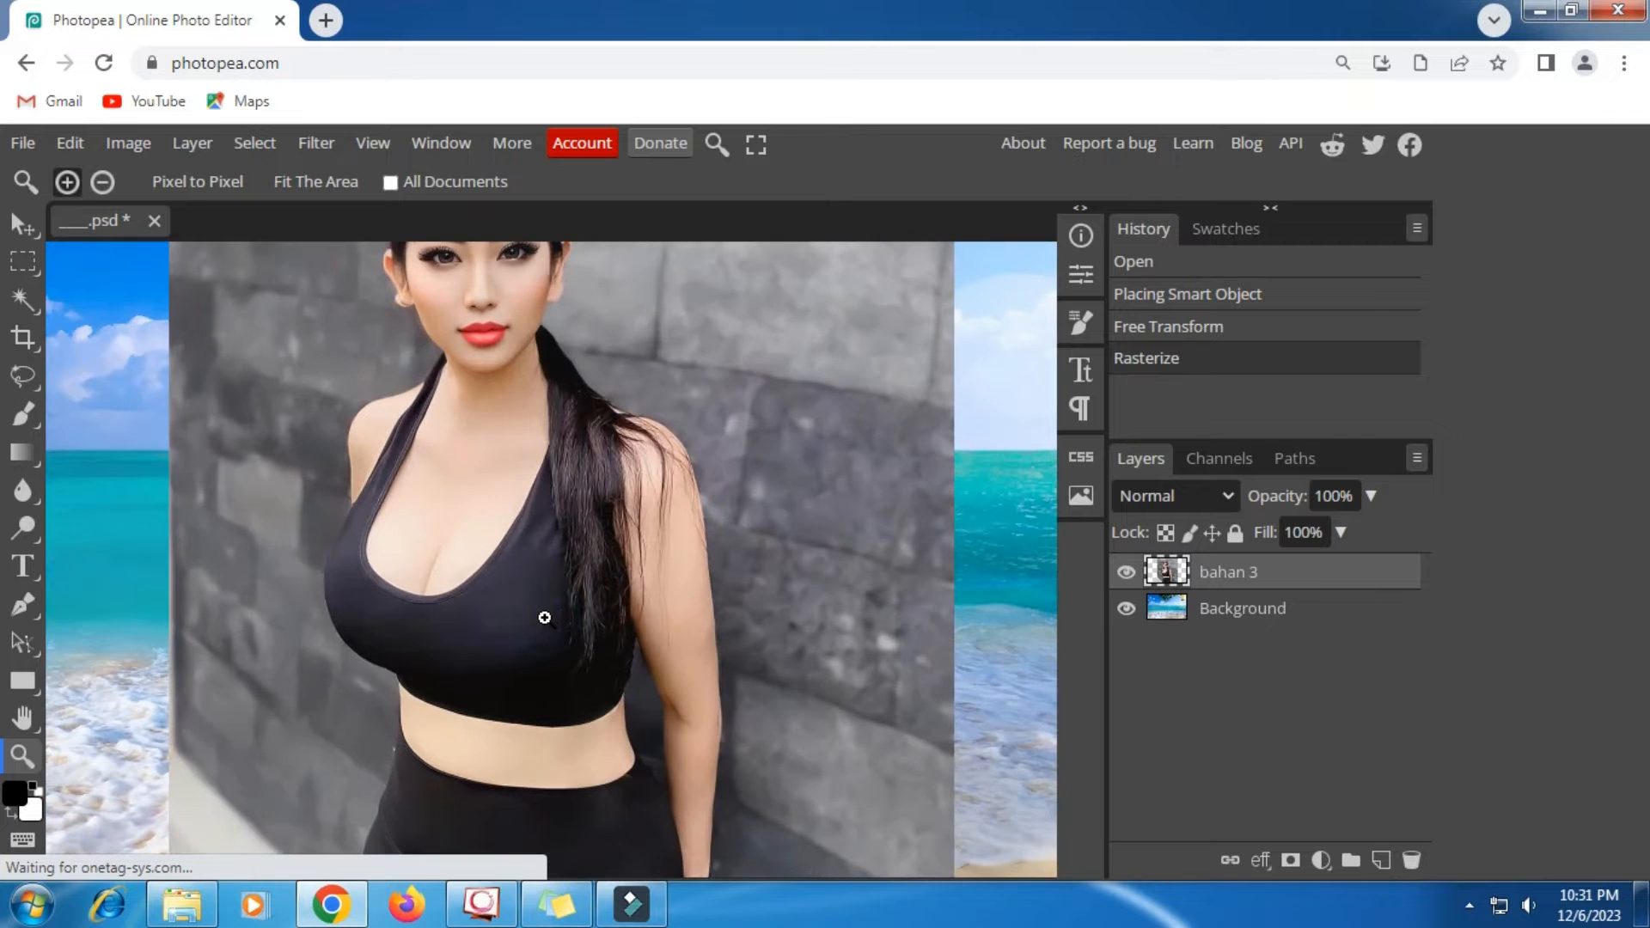
click(545, 618)
scroll(545, 618, up, 2)
click(22, 376)
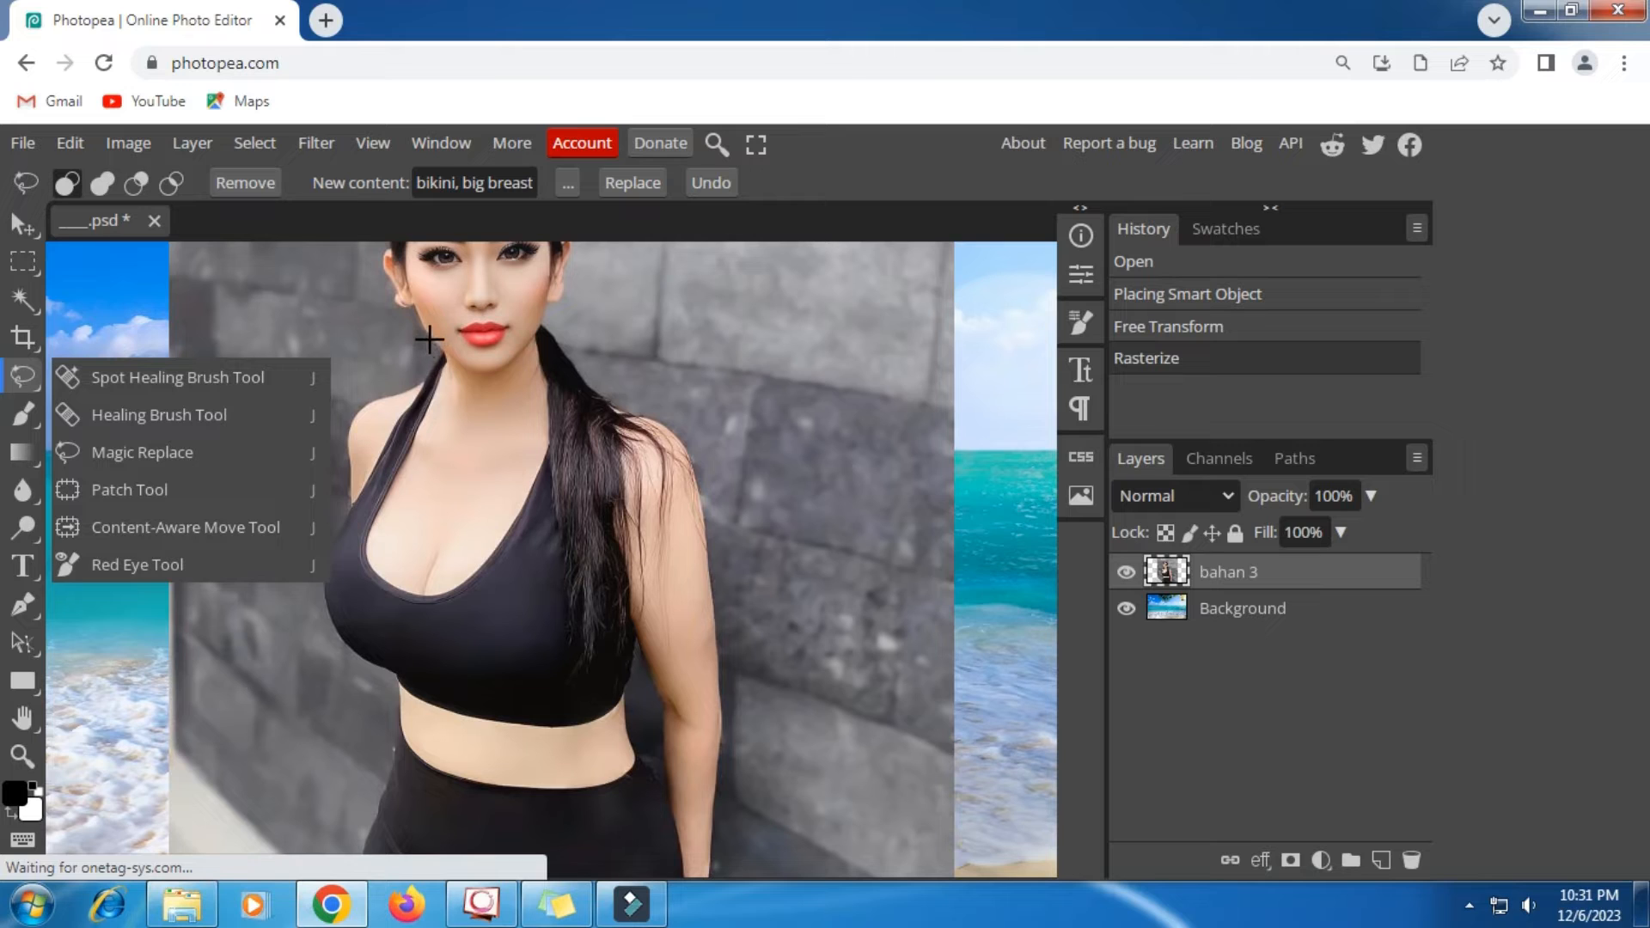
mouse_move(446, 359)
mouse_down()
mouse_move(405, 529)
mouse_move(432, 544)
mouse_move(475, 537)
mouse_move(538, 377)
mouse_move(571, 364)
mouse_move(654, 410)
mouse_move(683, 457)
mouse_move(689, 525)
mouse_move(644, 713)
mouse_move(518, 737)
mouse_move(440, 723)
mouse_move(330, 676)
mouse_move(294, 634)
mouse_move(292, 583)
mouse_move(436, 340)
mouse_up()
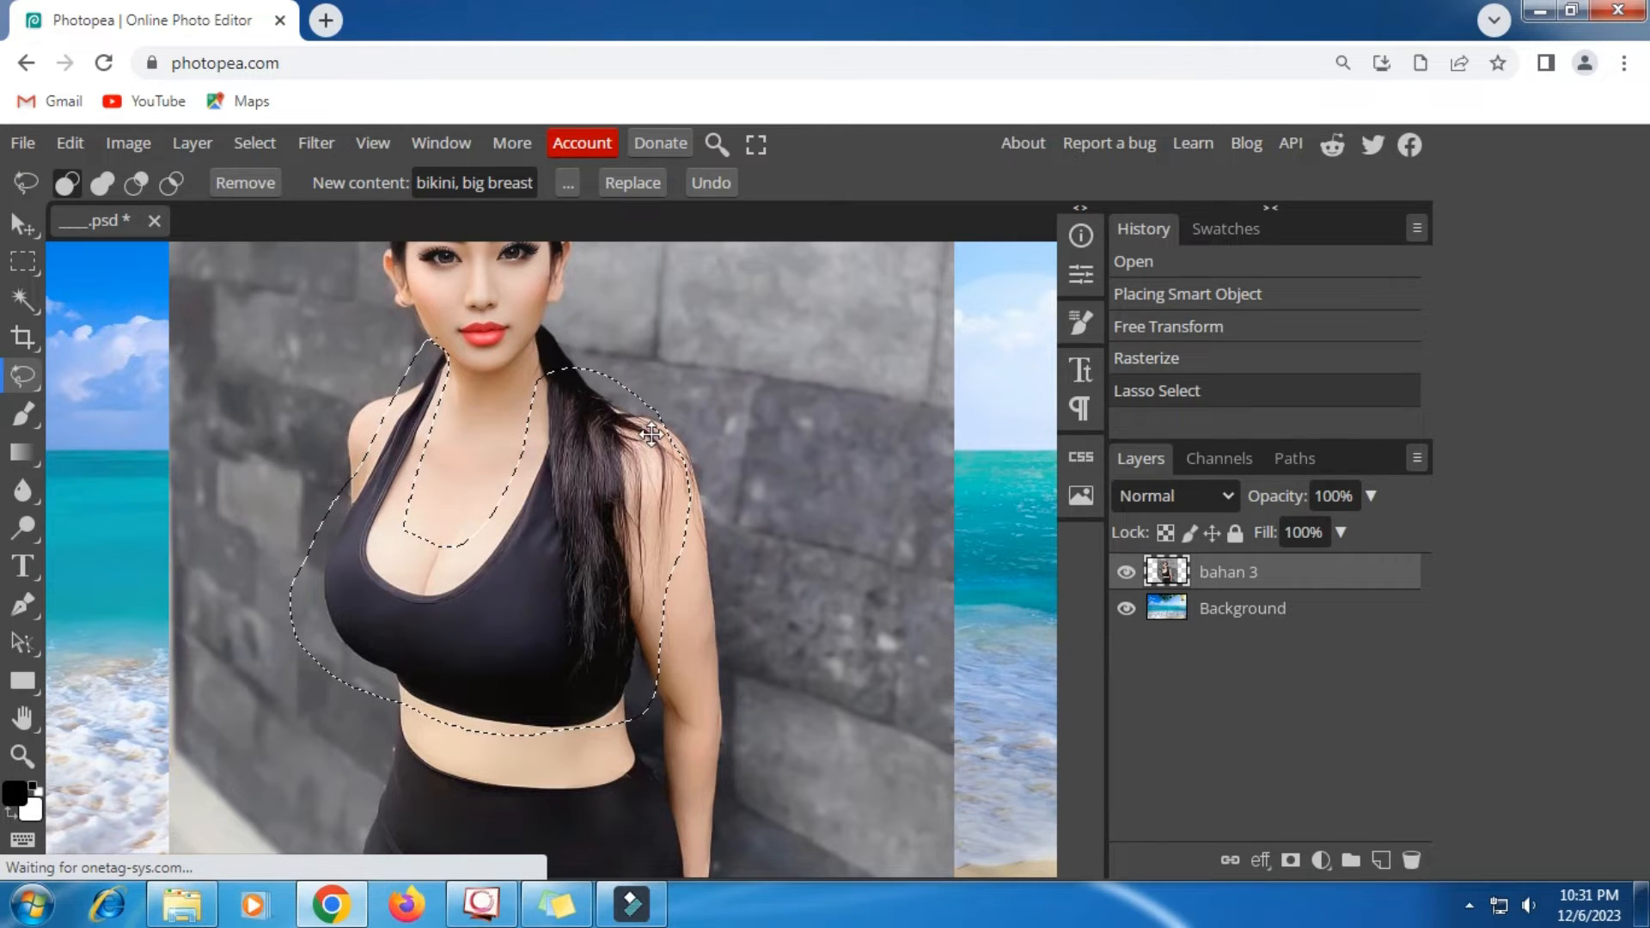
click(640, 184)
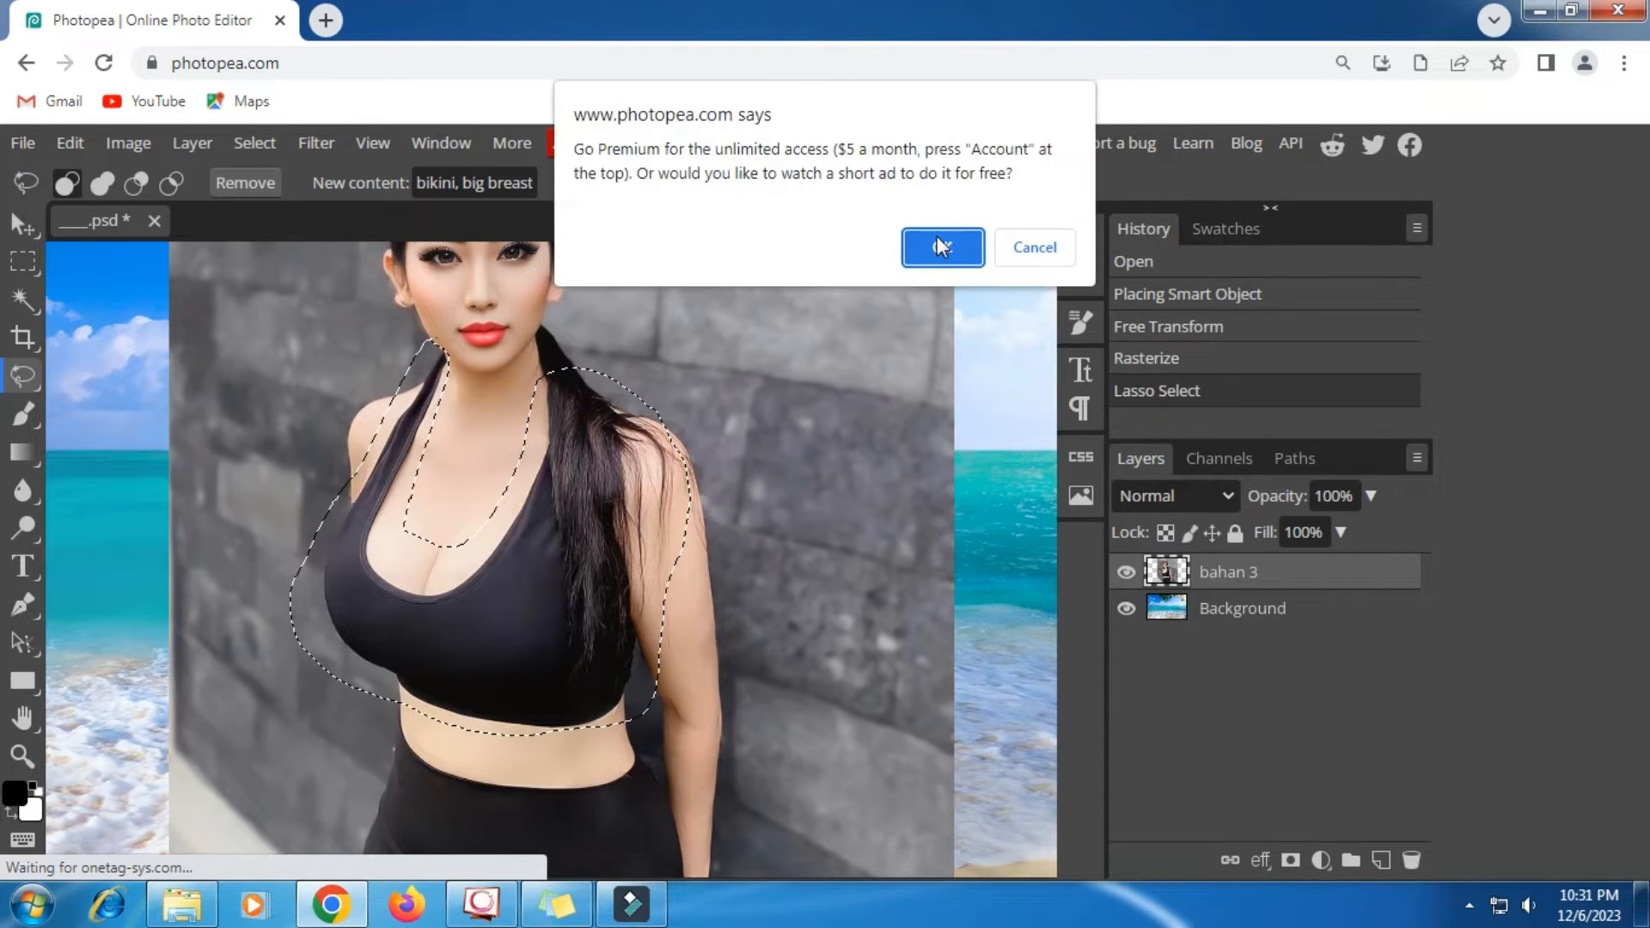
click(936, 243)
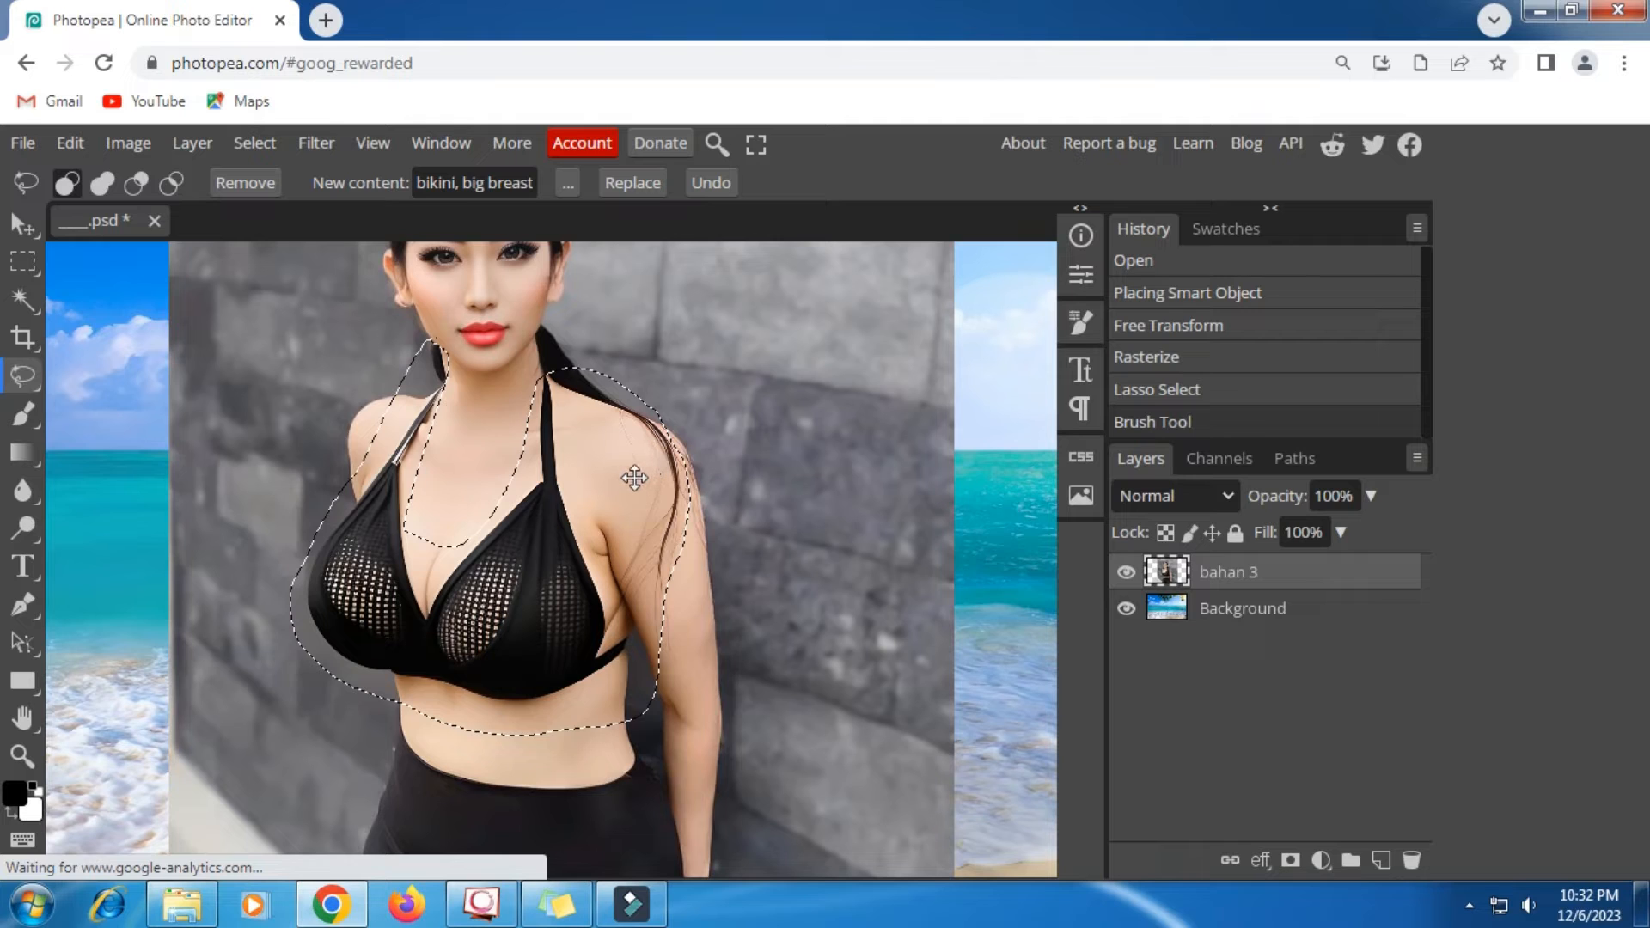
- Clear the selection around the top and outline the black leggings in the bahan 3 photo with Magic Replace
scroll(633, 473, down, 3)
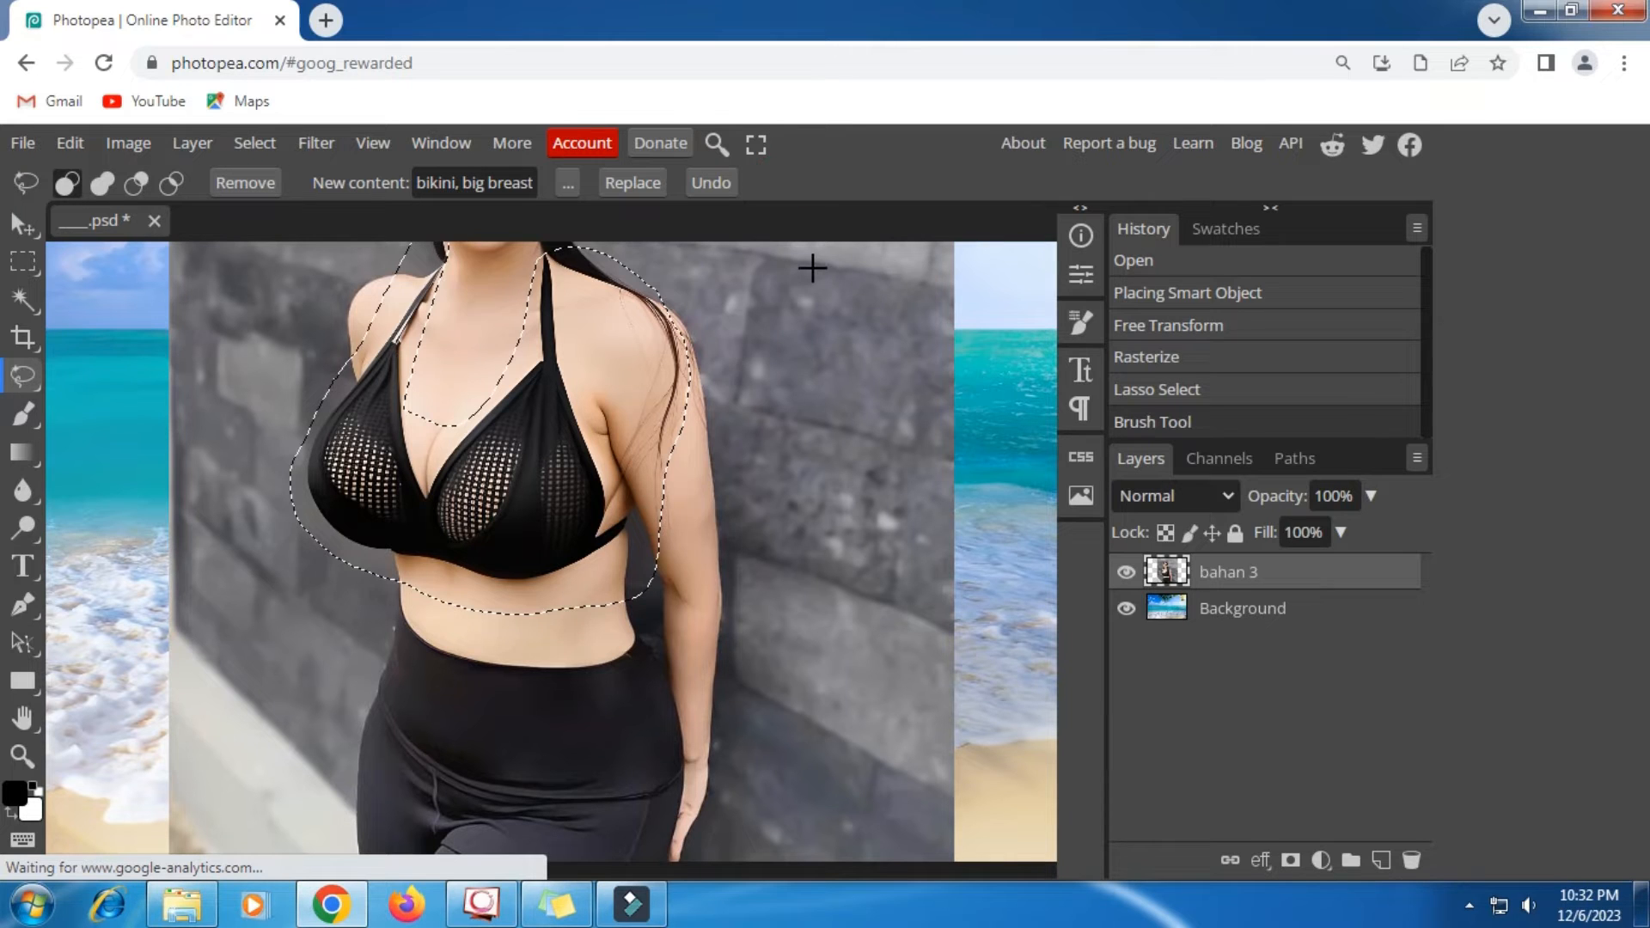
click(810, 266)
scroll(774, 353, down, 3)
scroll(709, 490, down, 3)
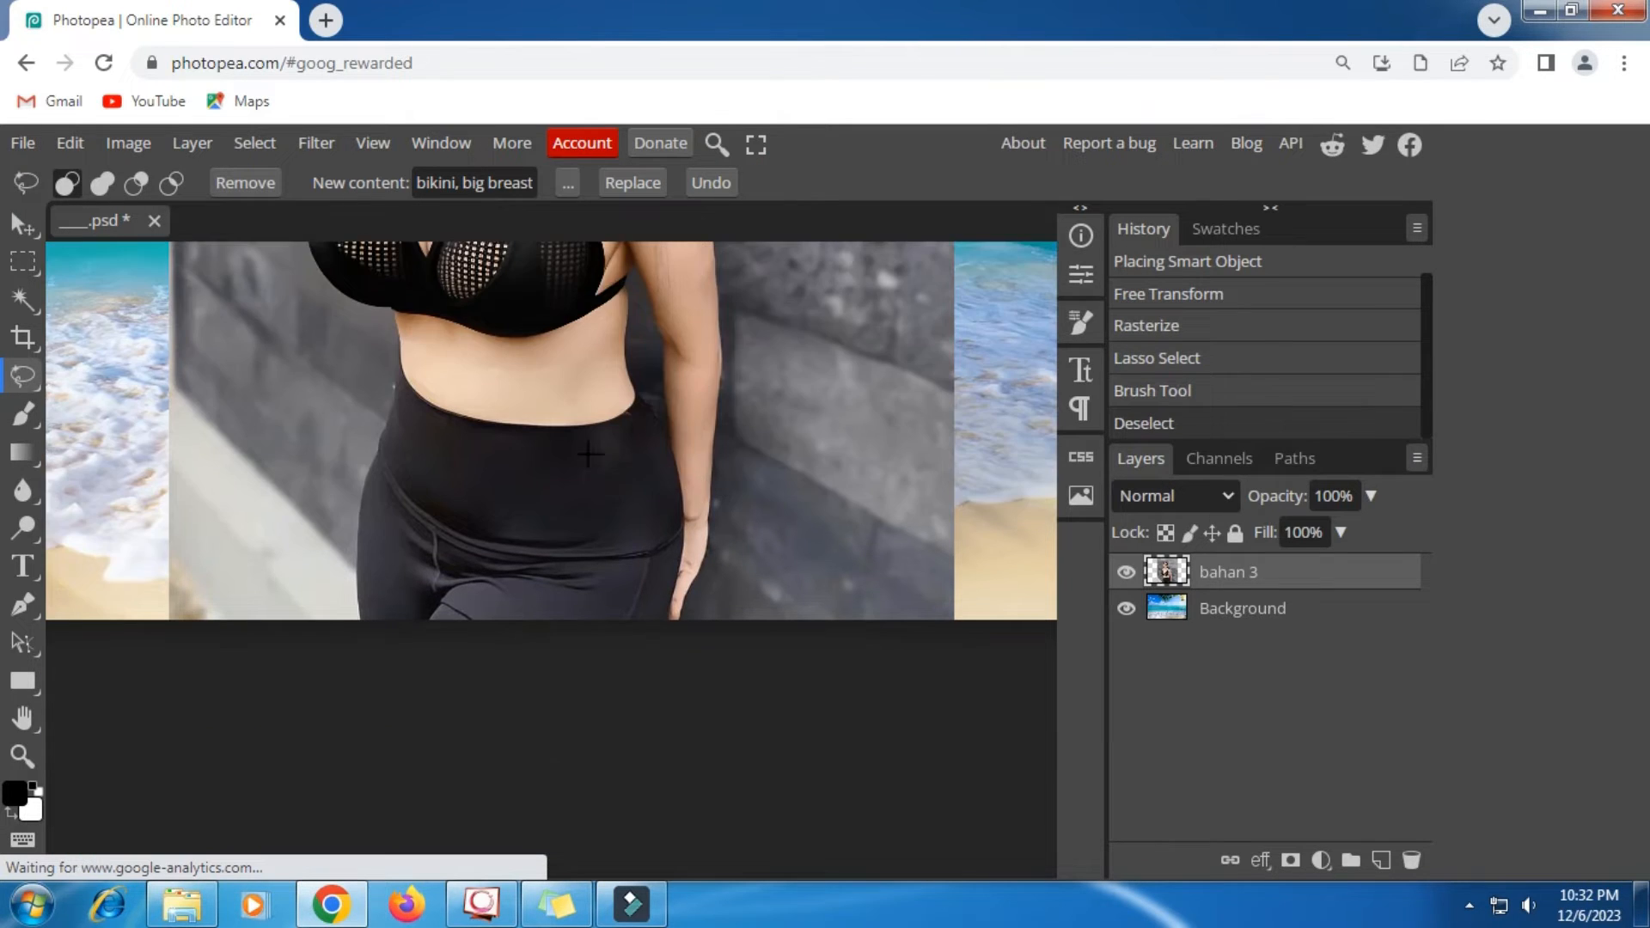
mouse_move(401, 342)
mouse_down()
mouse_move(448, 376)
mouse_move(660, 392)
mouse_move(691, 478)
mouse_move(690, 618)
mouse_move(674, 635)
mouse_move(347, 642)
mouse_move(333, 546)
mouse_move(392, 340)
mouse_up()
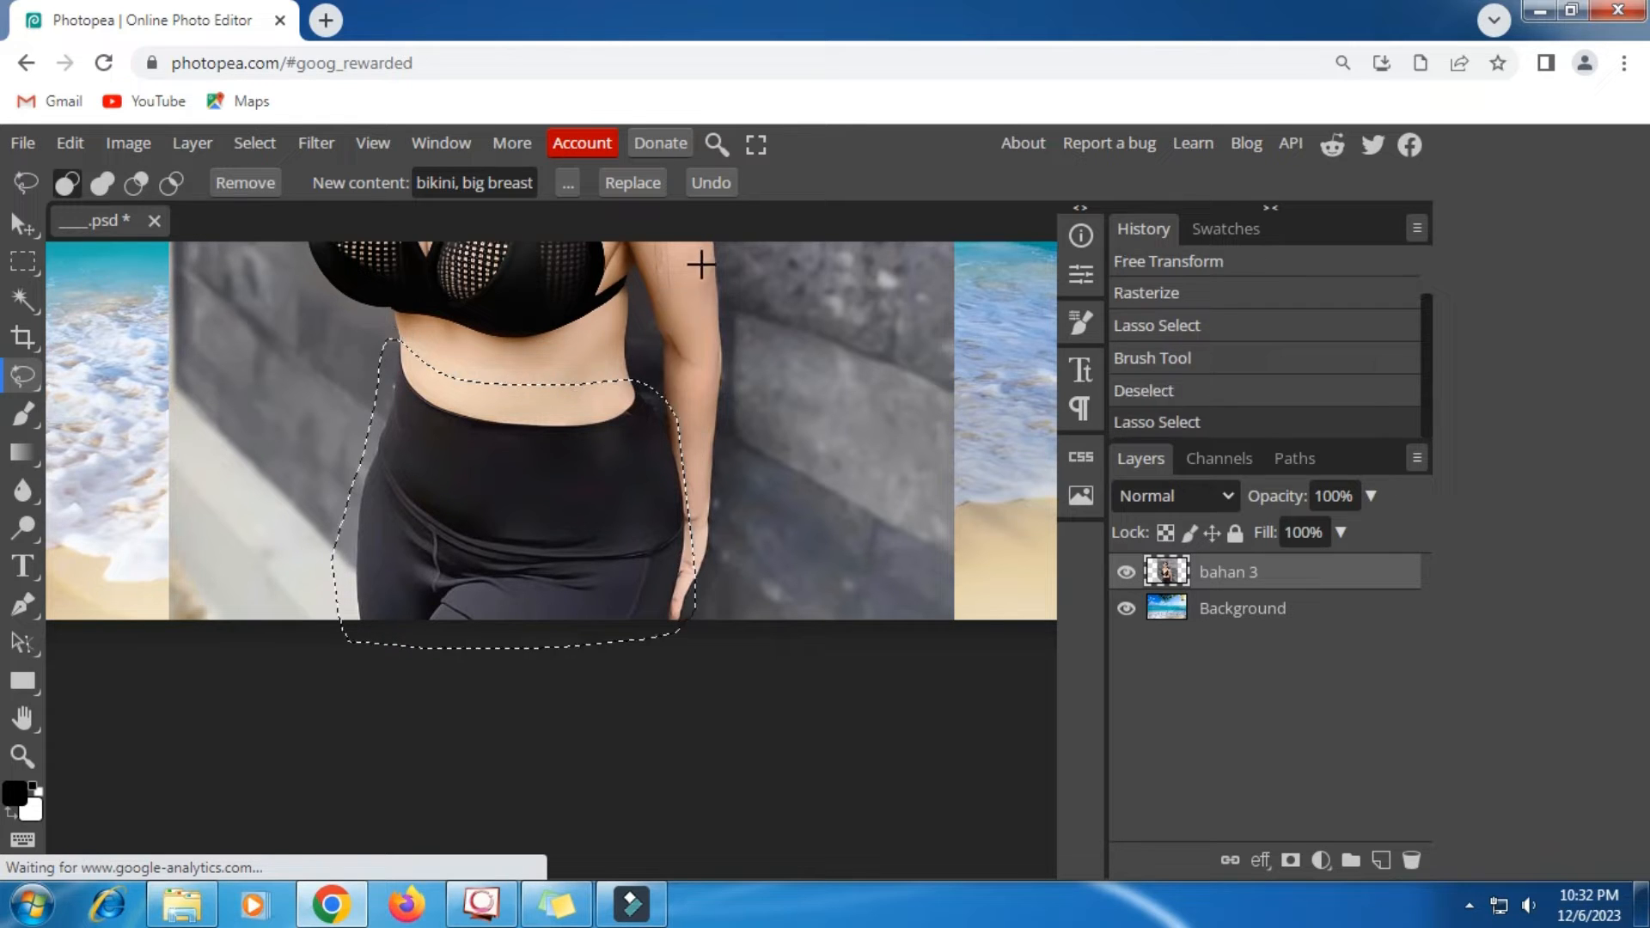
- Generate the Magic Replace content for the outlined leggings, accepting the short ad, and keep the latest history state
click(640, 181)
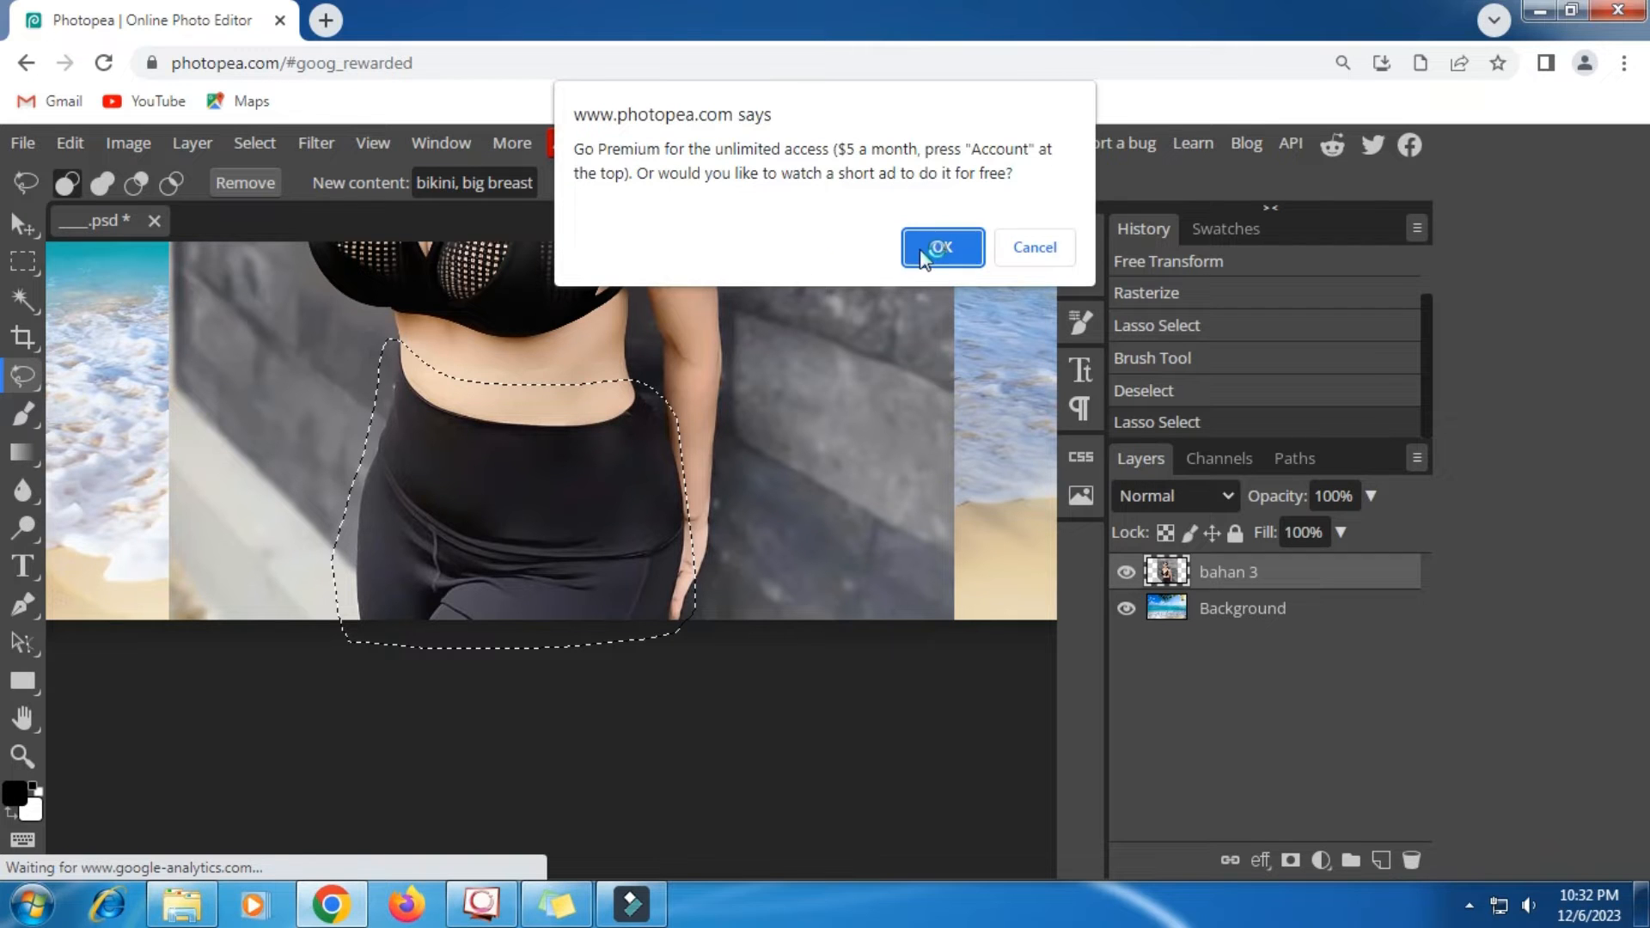
click(923, 249)
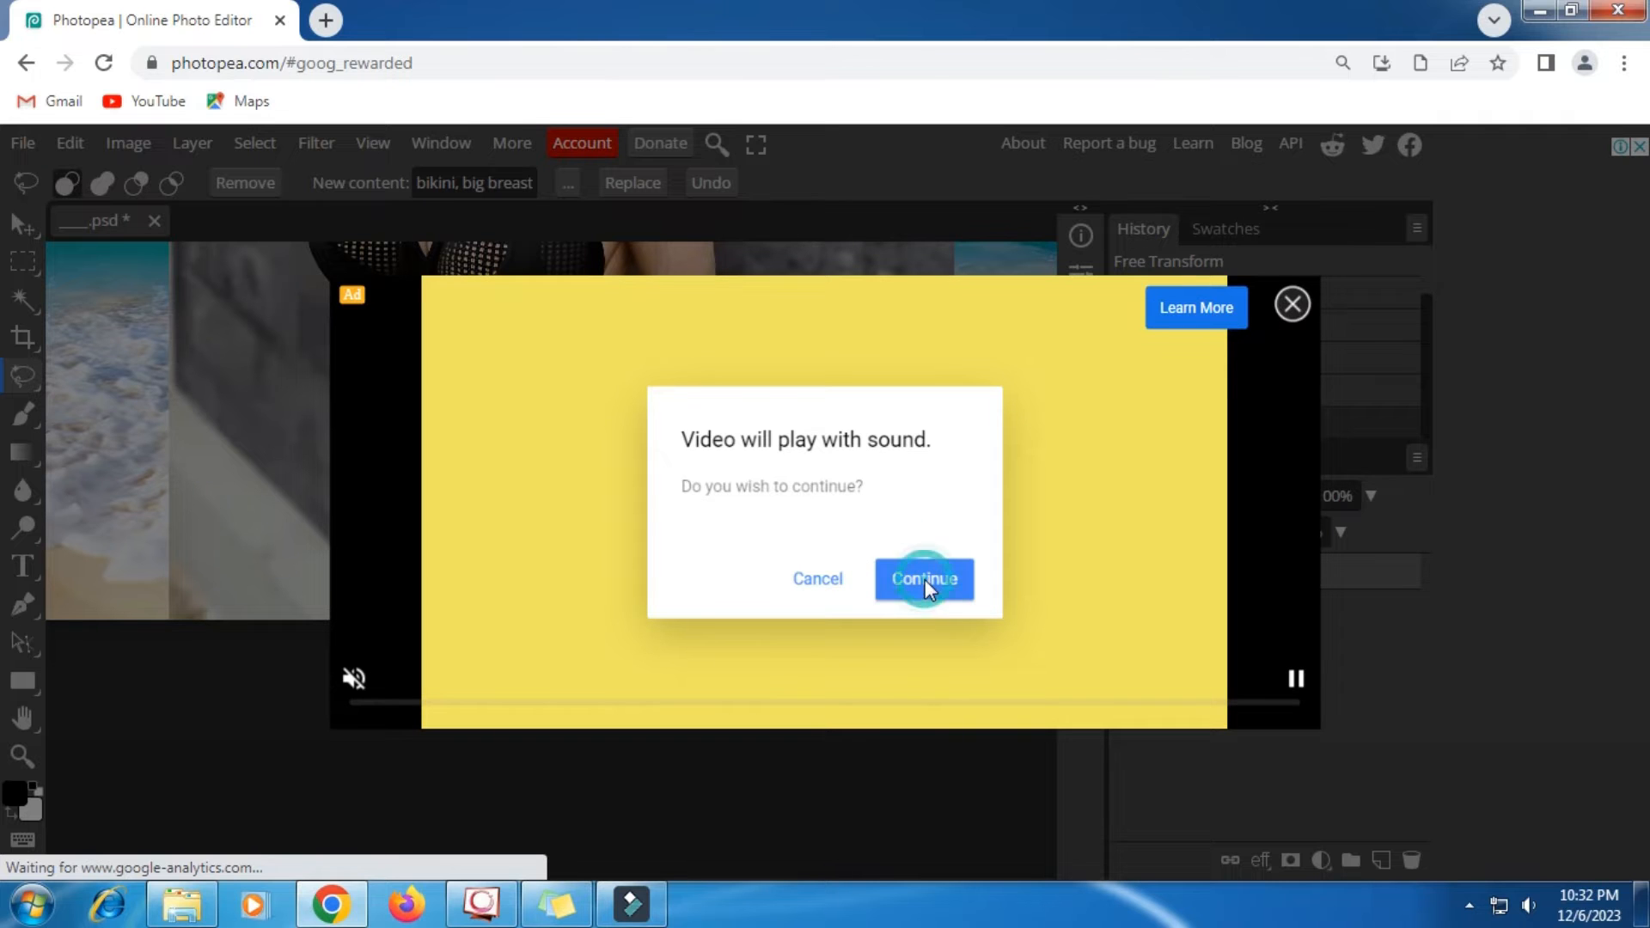
click(925, 579)
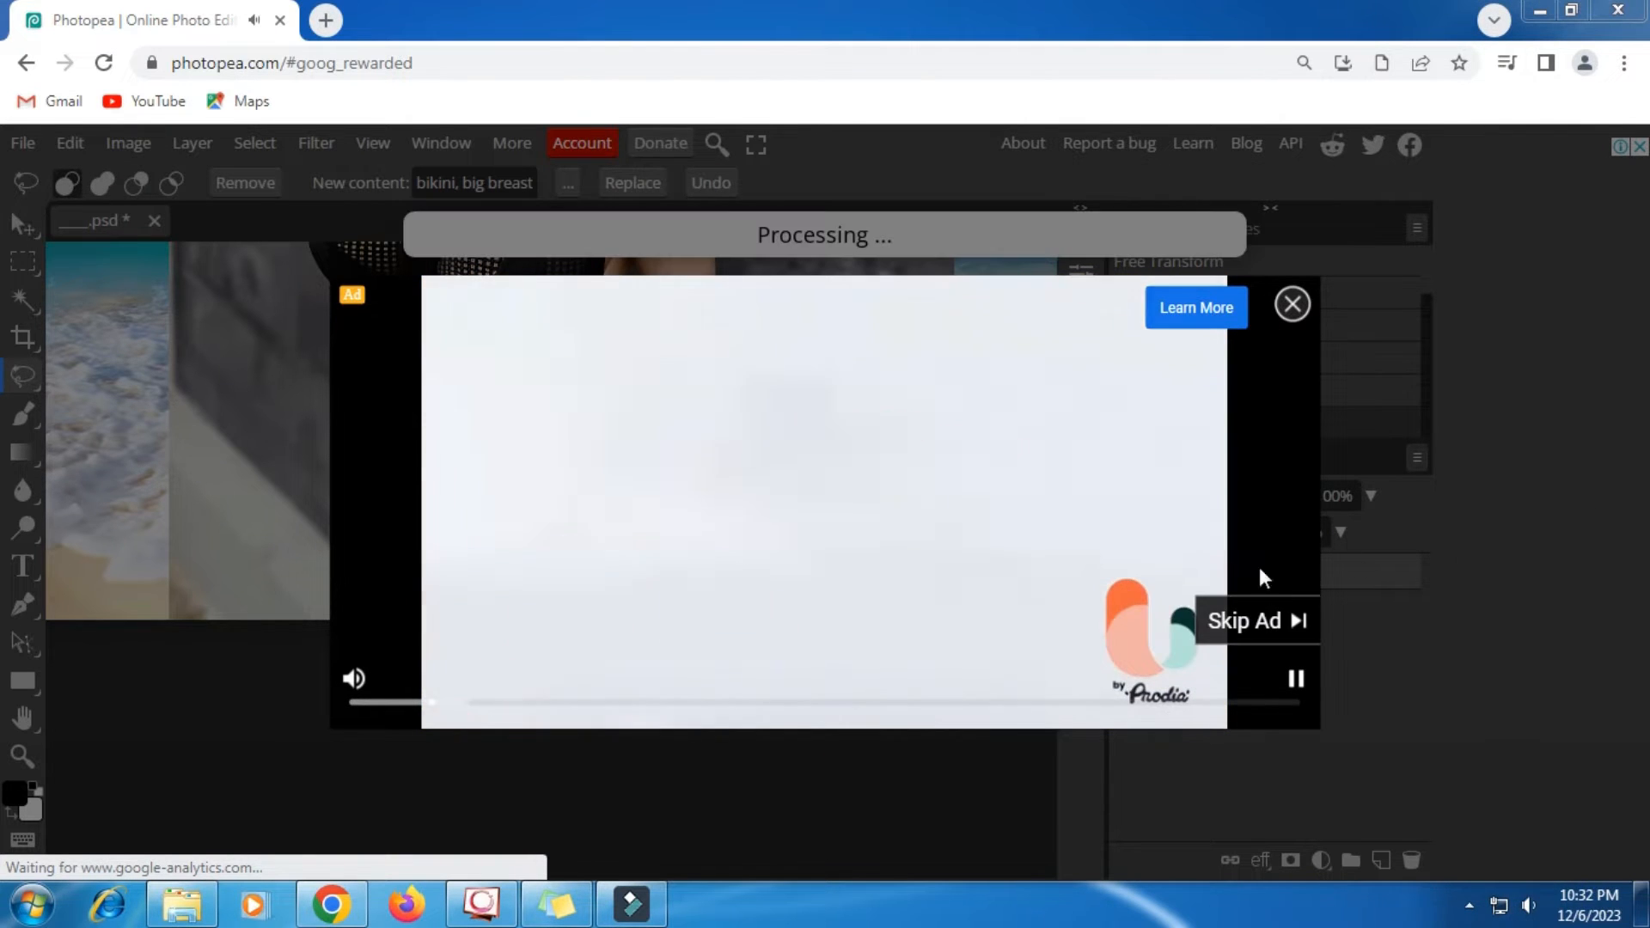
click(1292, 305)
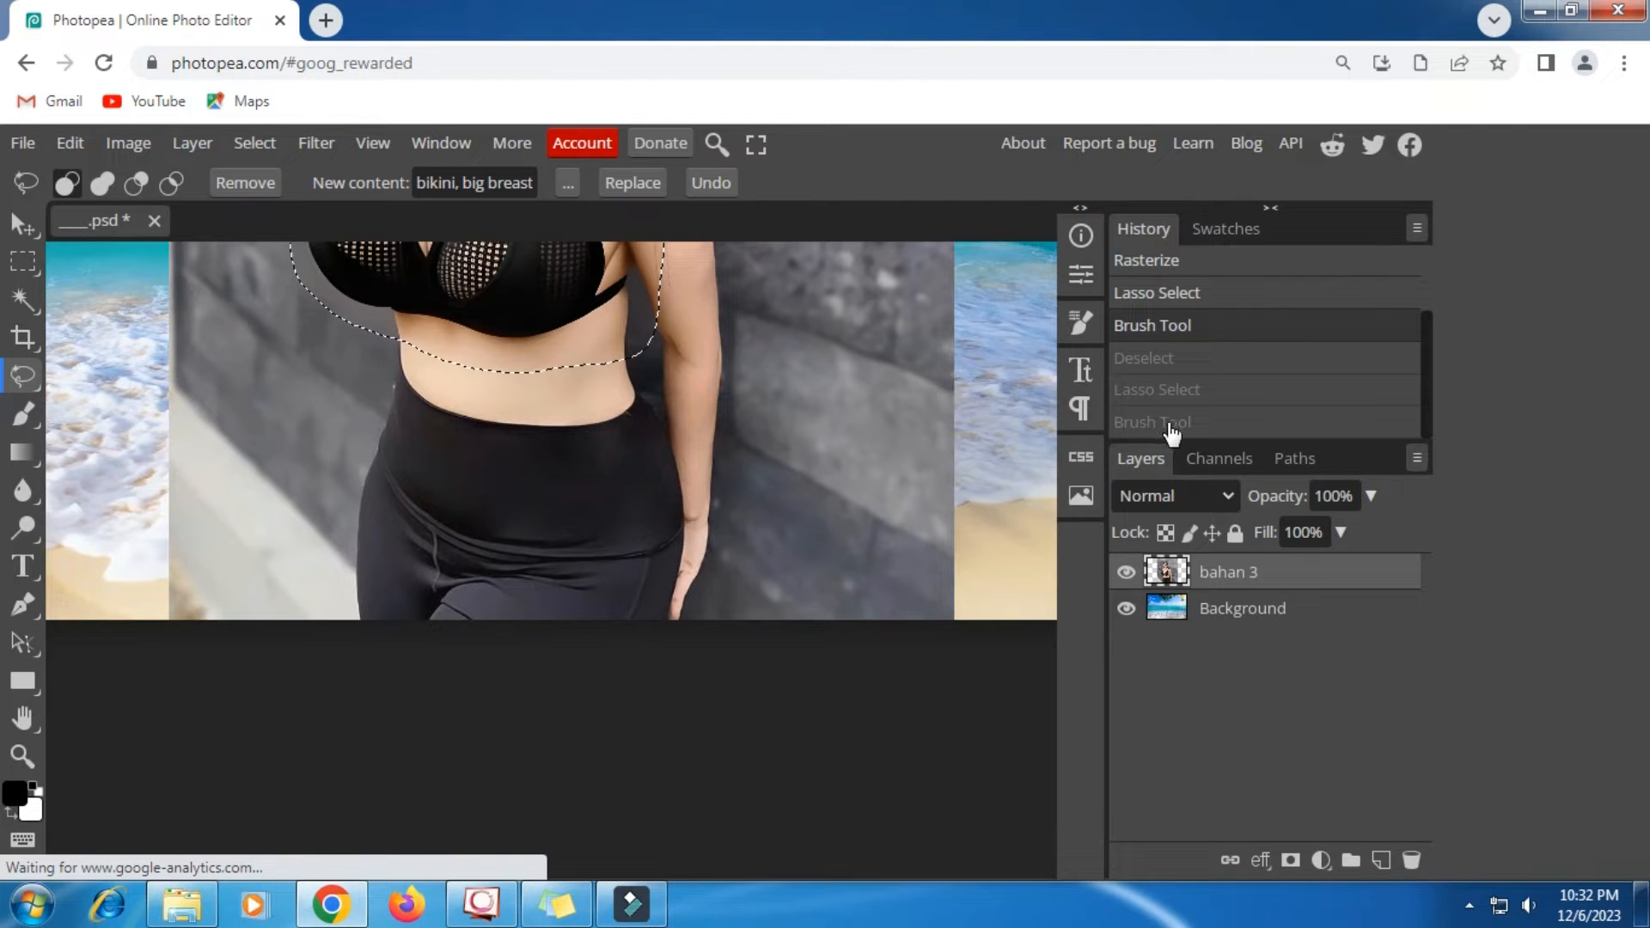
click(1171, 426)
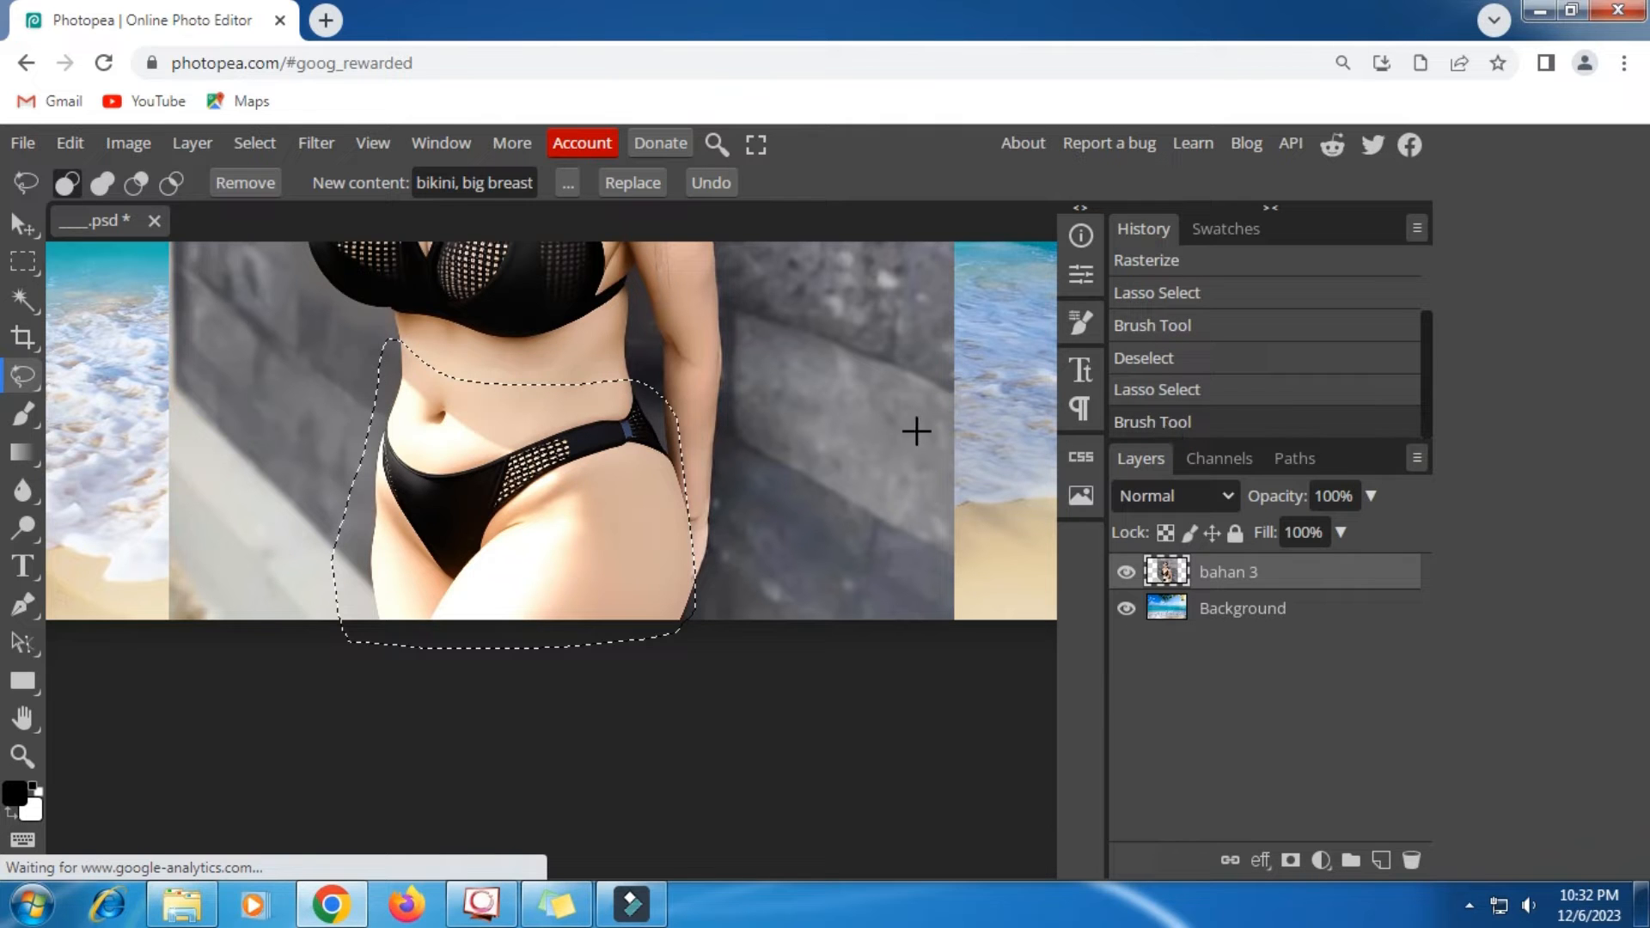
- Clear the selection and examine the replaced clothing both close up and in the whole composition
click(853, 415)
scroll(778, 400, up, 2)
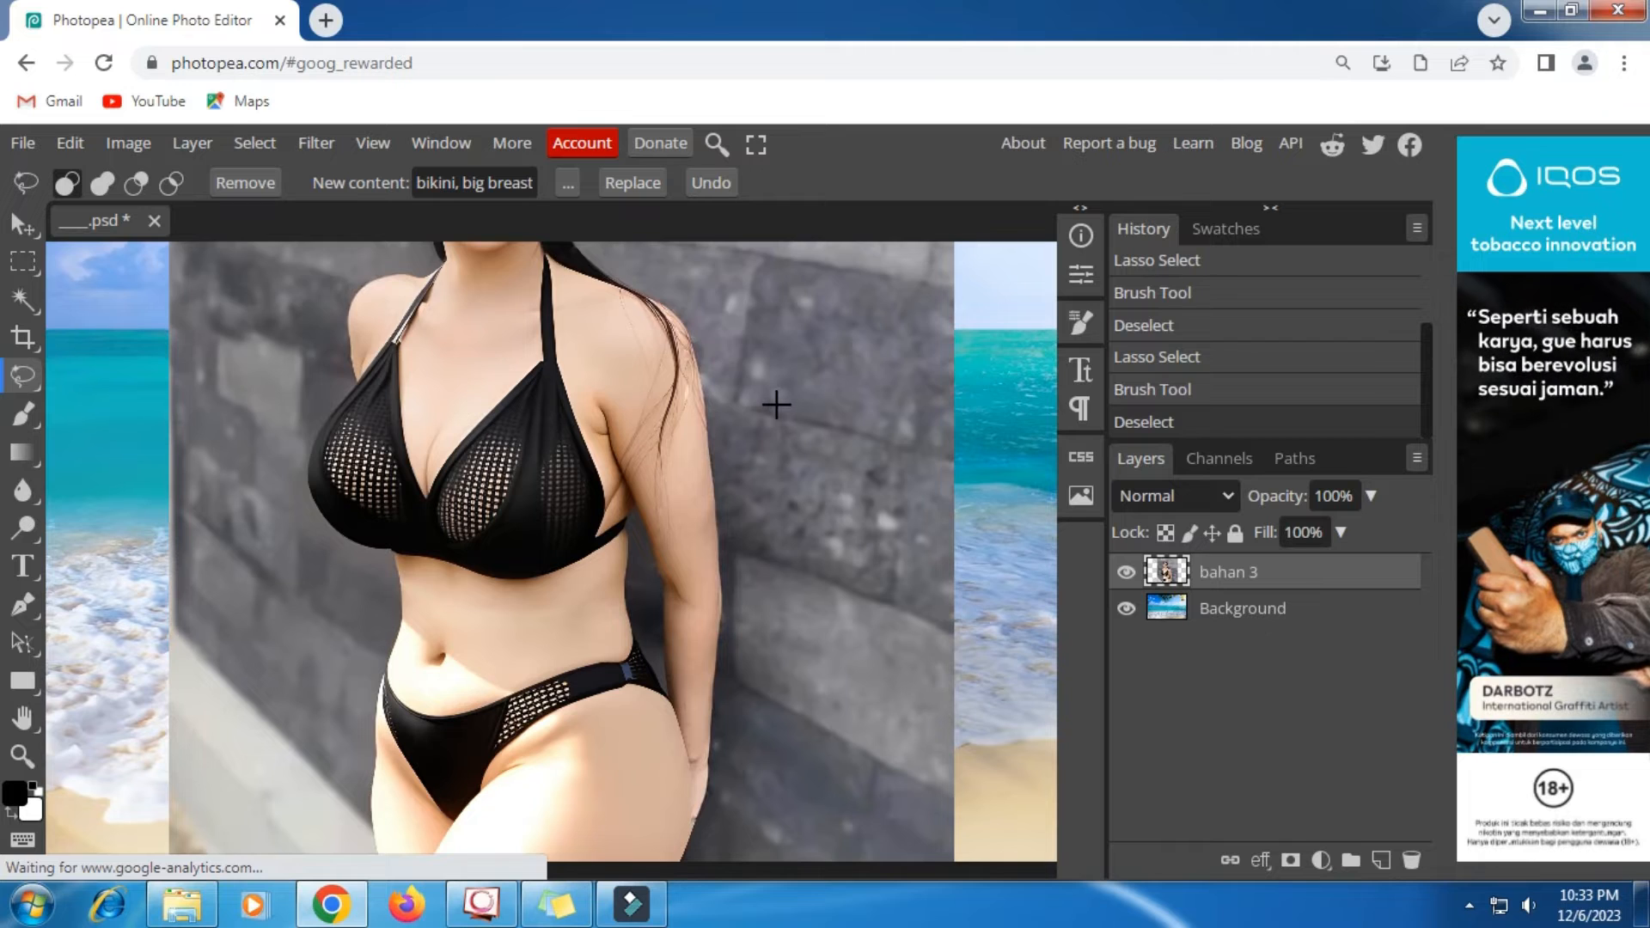
scroll(779, 400, down, 2)
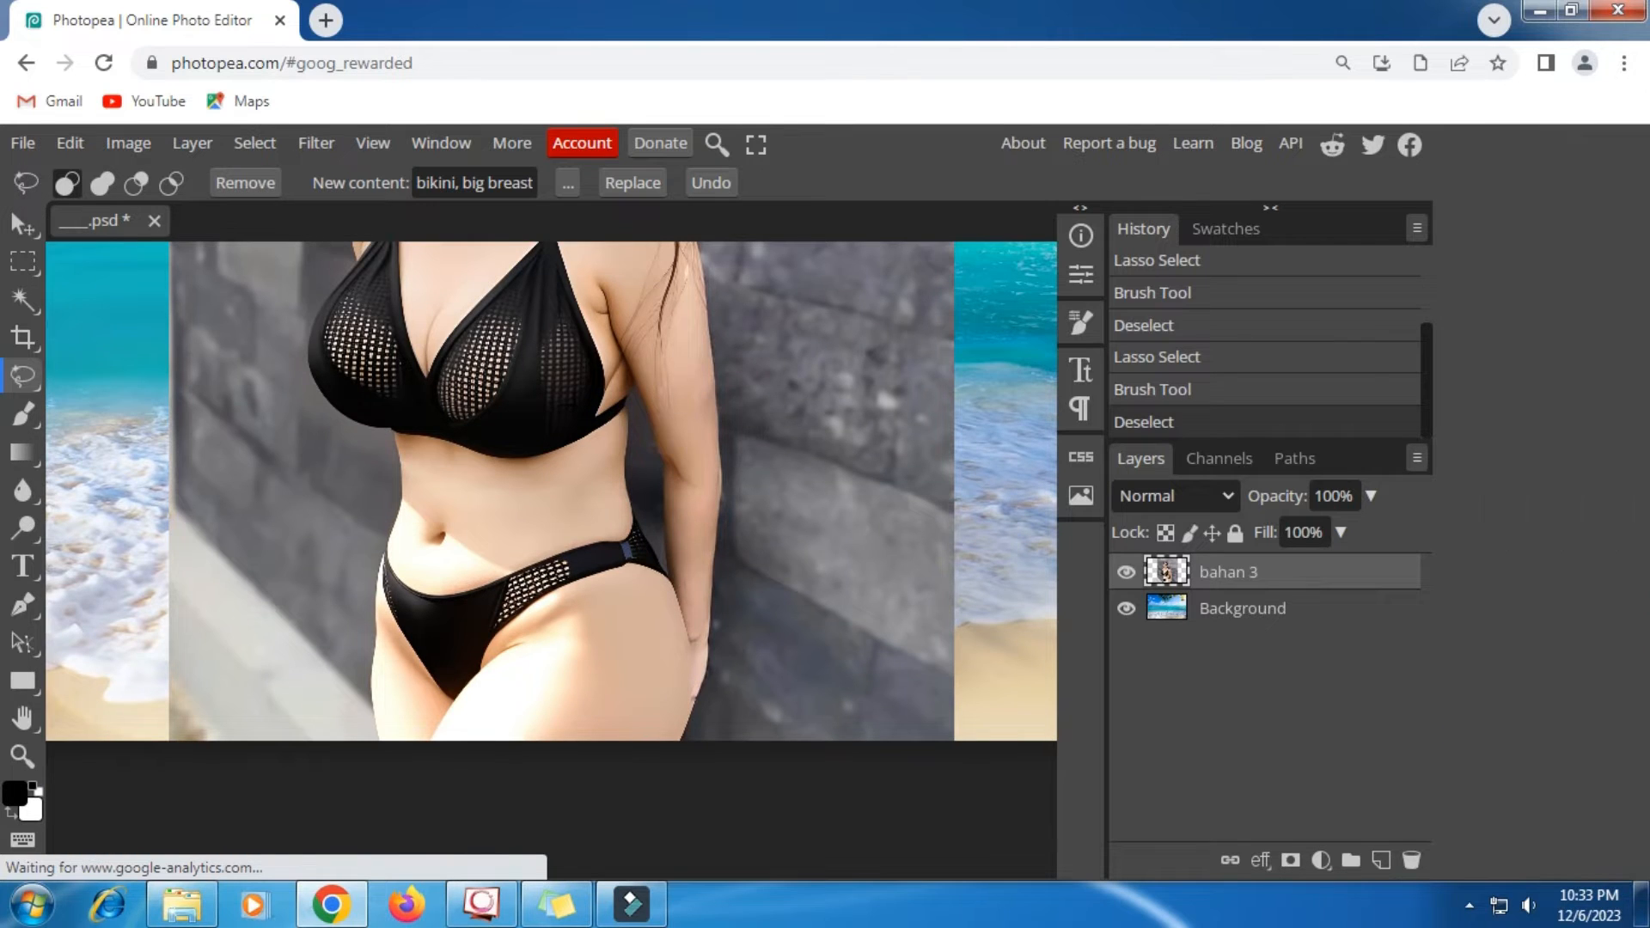
scroll(574, 404, up, 5)
scroll(574, 403, down, 2)
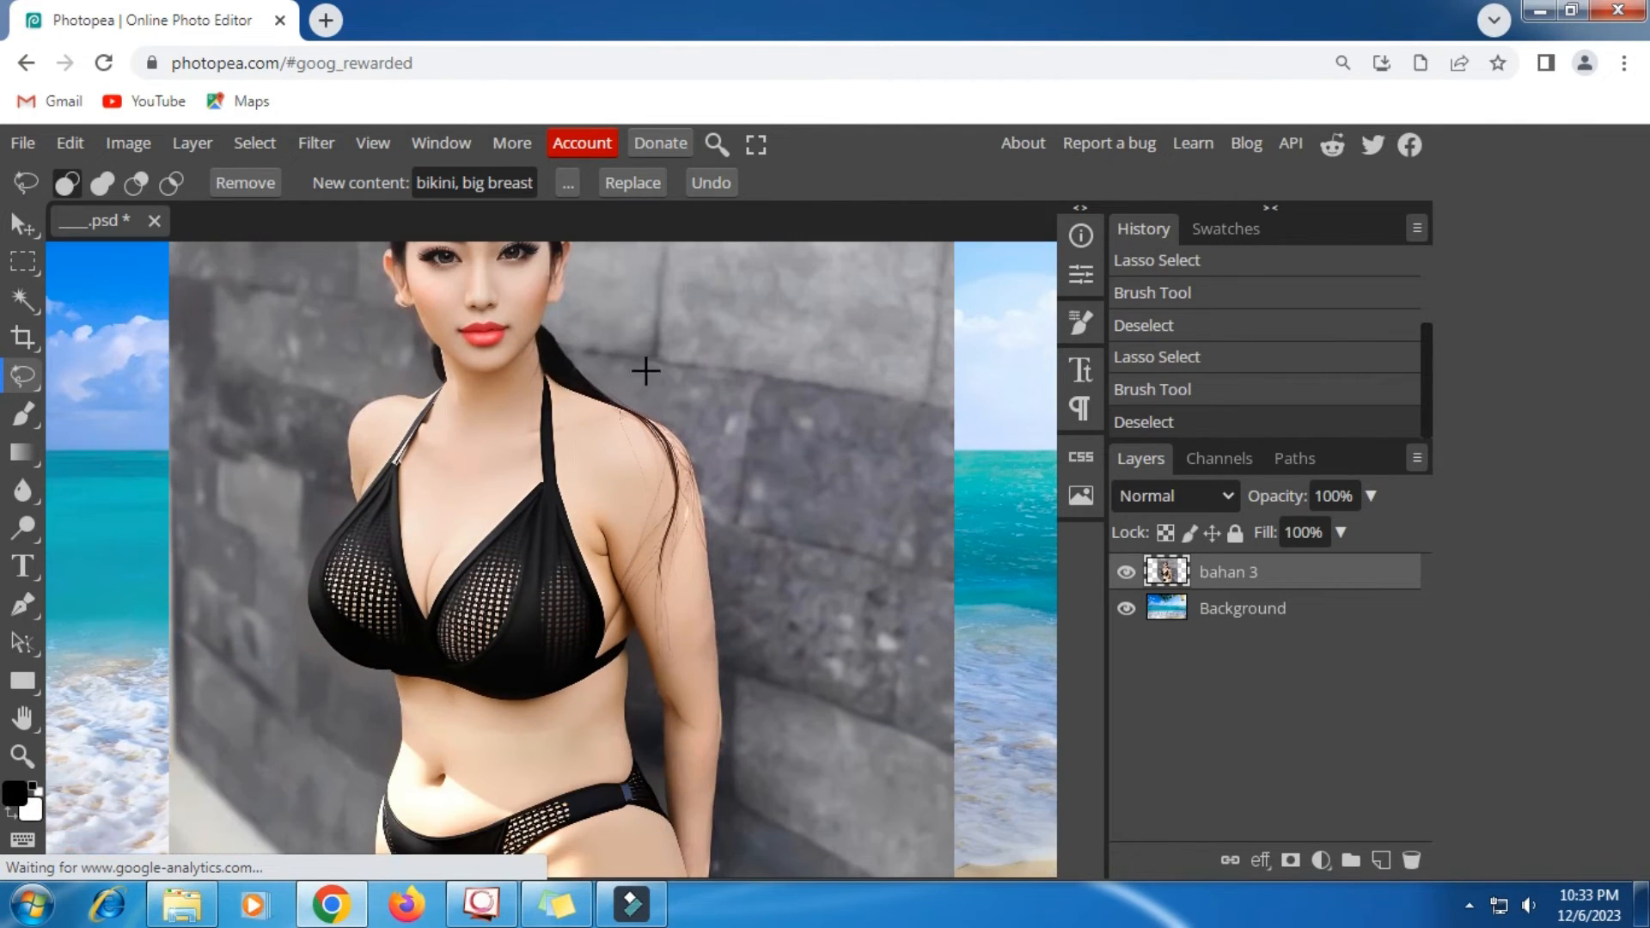
click(657, 361)
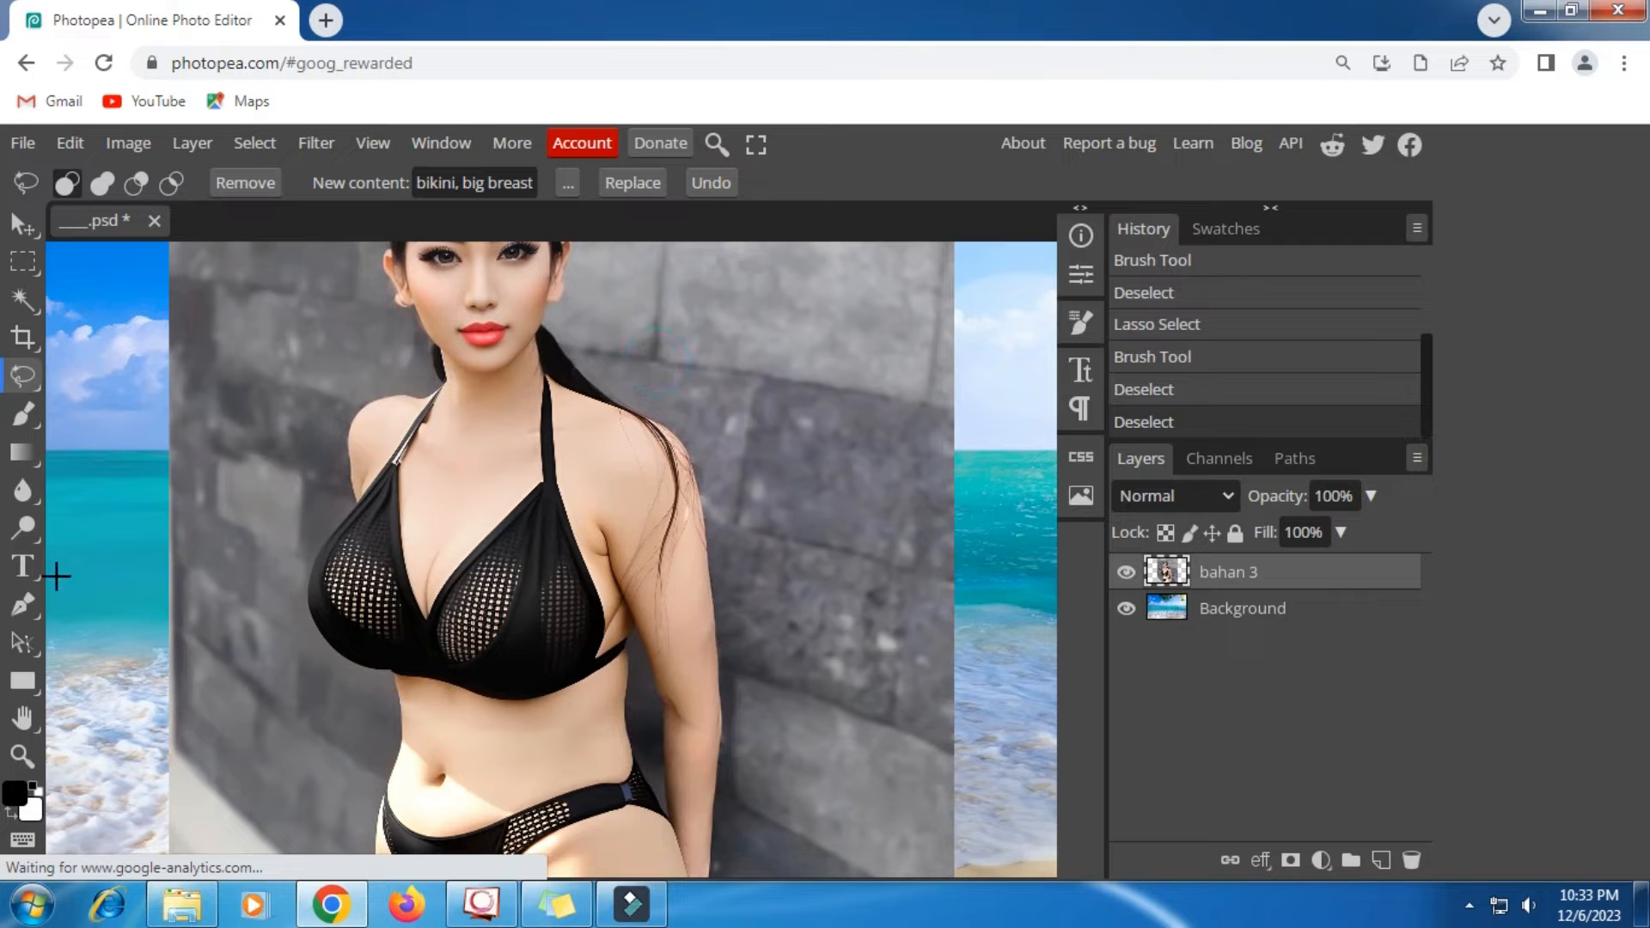
click(23, 754)
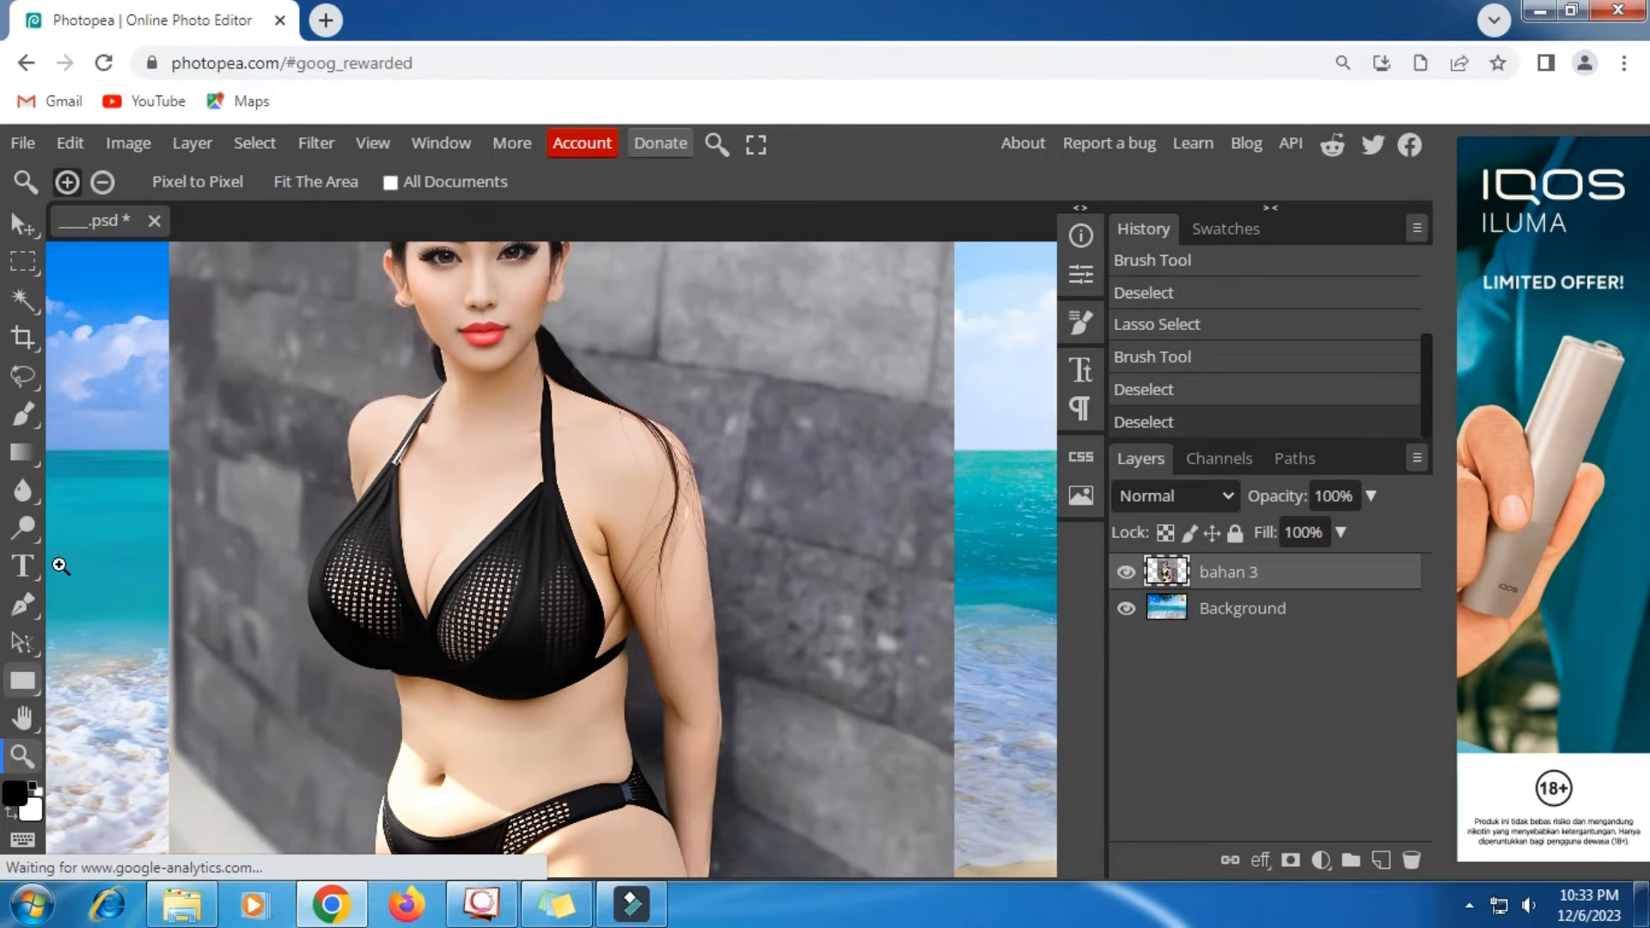
click(103, 181)
click(479, 405)
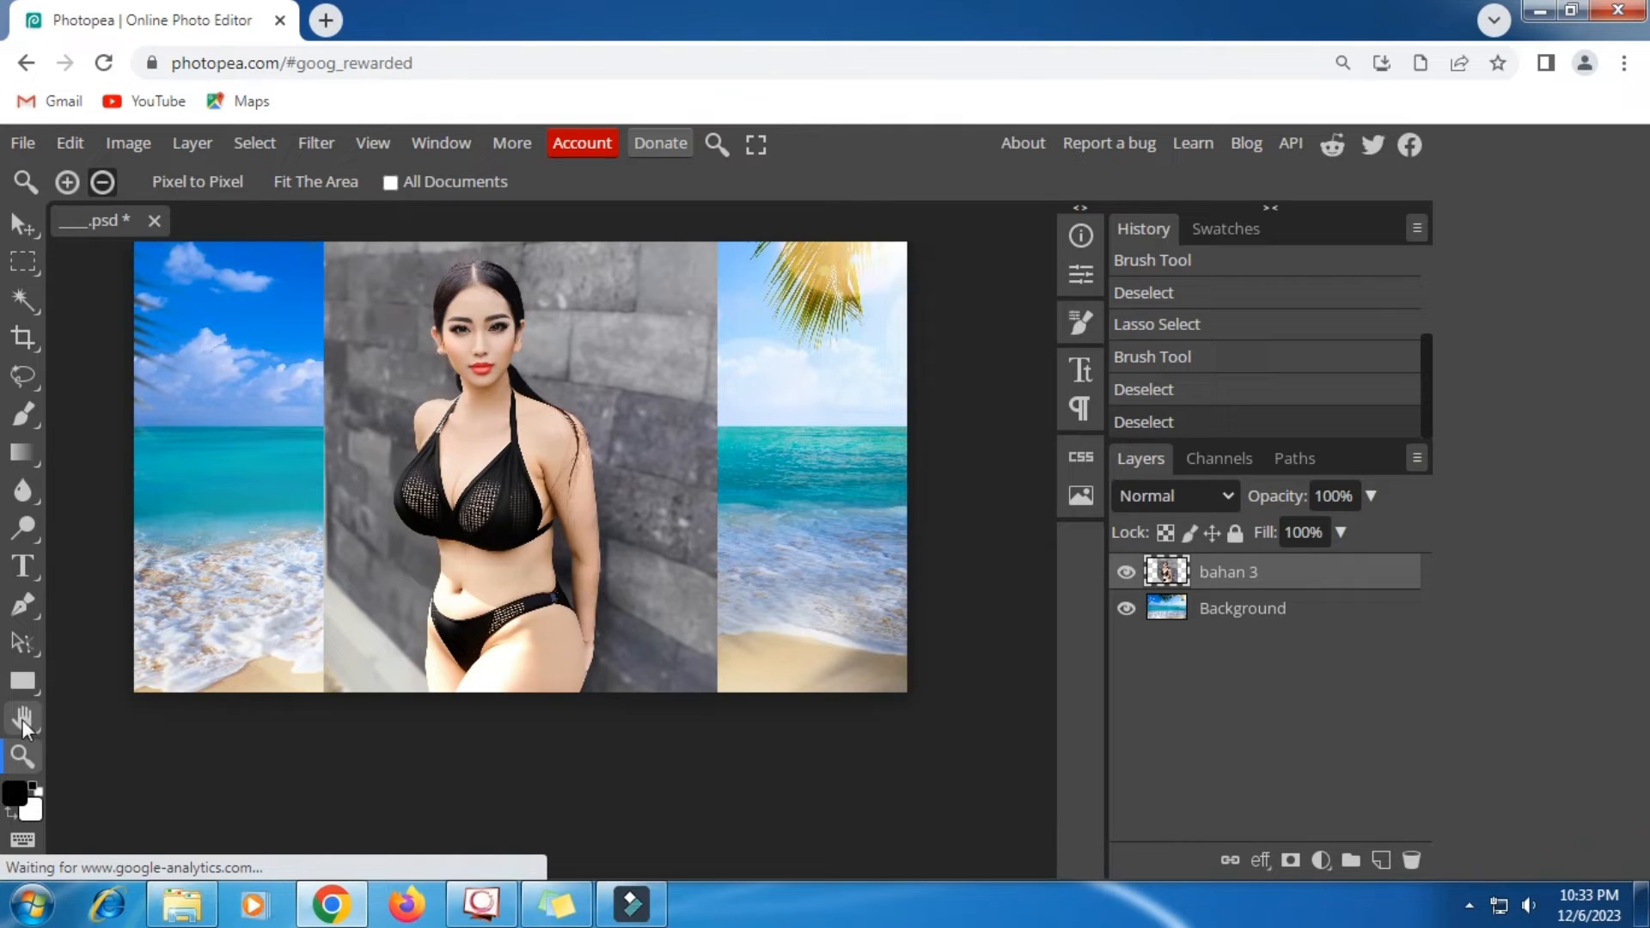
click(67, 181)
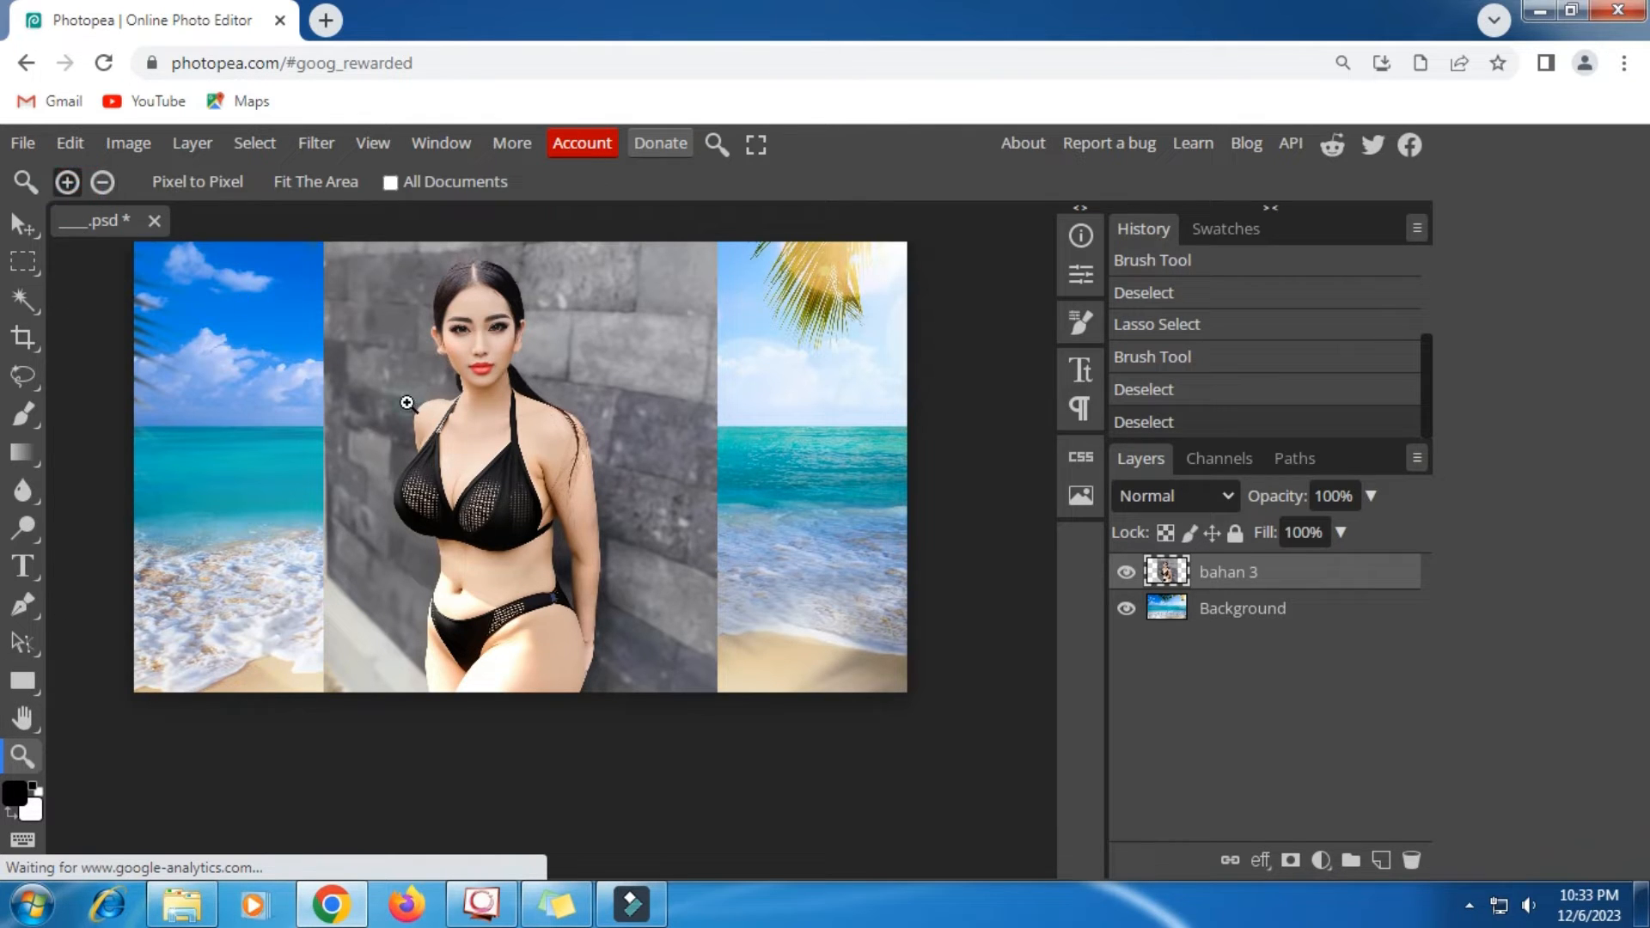
click(436, 415)
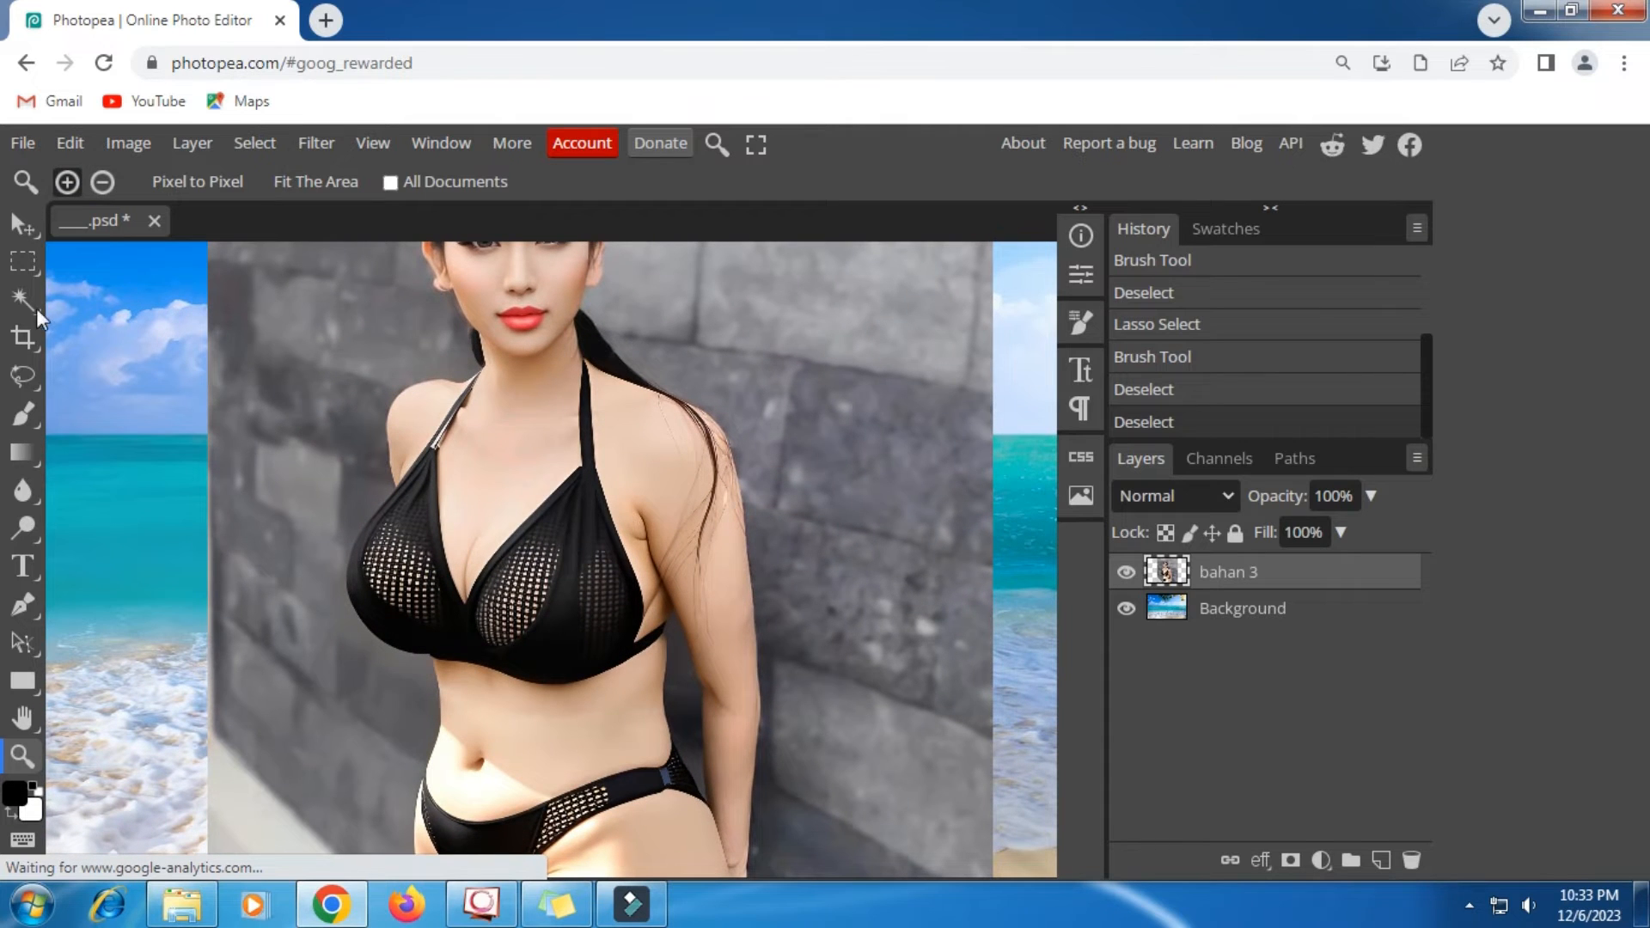
- Outline the swimwear top with Magic Replace and regenerate it with the same prompt, accepting the short ad
click(22, 375)
mouse_move(591, 360)
mouse_down()
mouse_move(630, 542)
mouse_move(687, 616)
mouse_move(687, 642)
mouse_move(632, 680)
mouse_move(515, 709)
mouse_move(361, 673)
mouse_move(329, 635)
mouse_move(320, 575)
mouse_move(336, 516)
mouse_move(474, 356)
mouse_move(478, 515)
mouse_move(513, 505)
mouse_move(546, 467)
mouse_move(599, 382)
mouse_up()
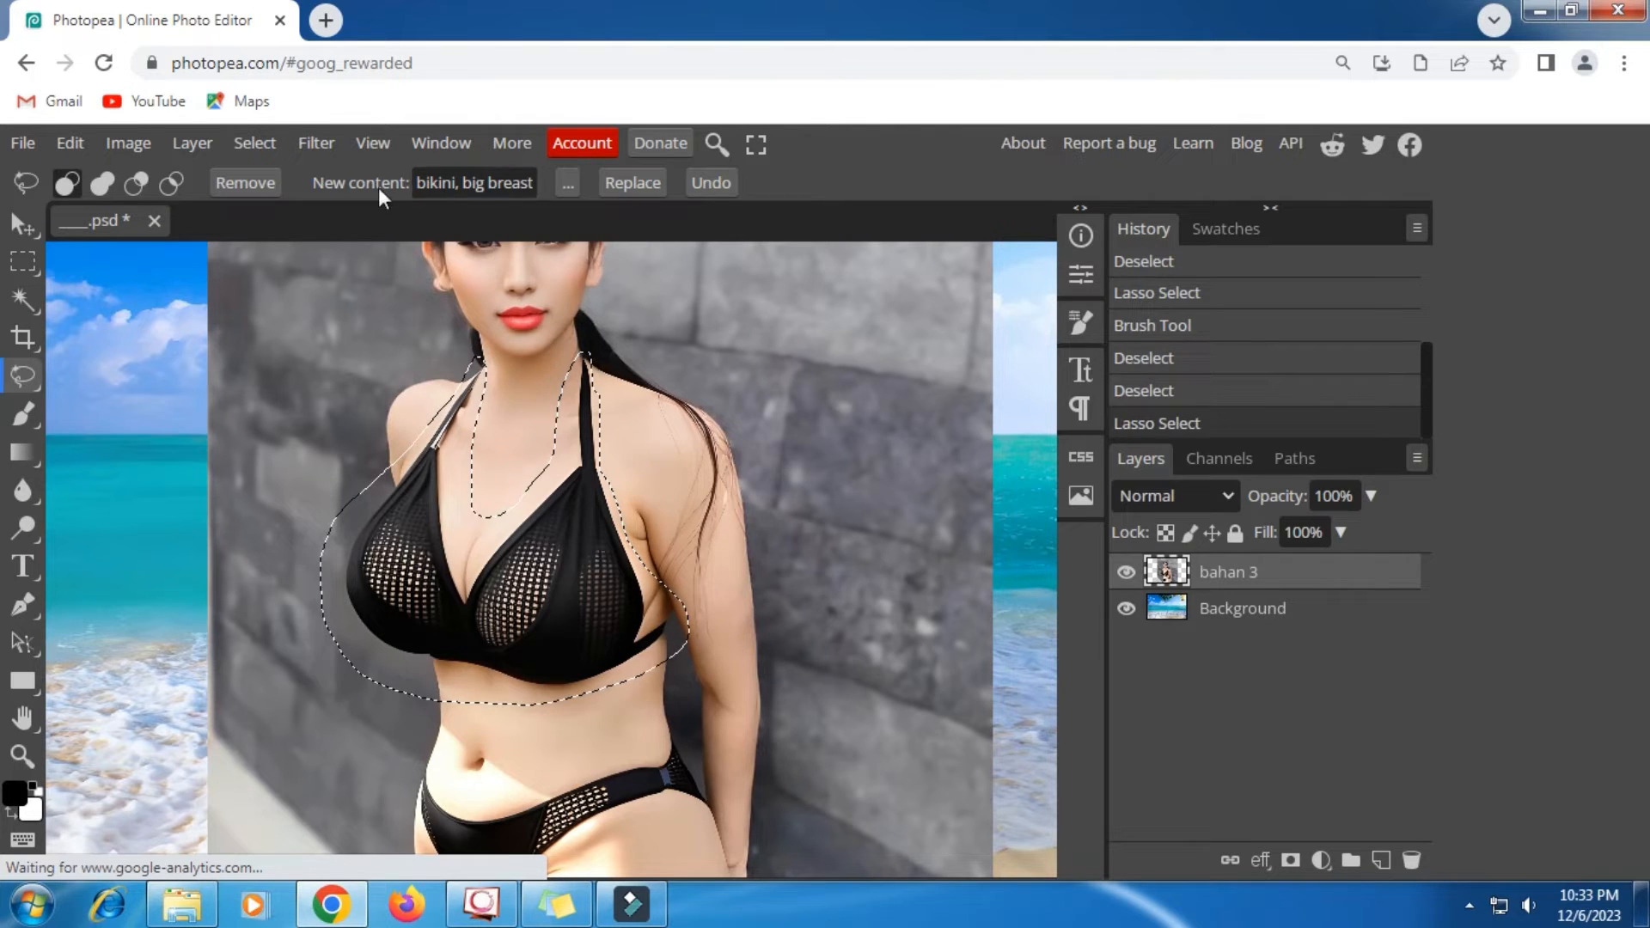
click(633, 182)
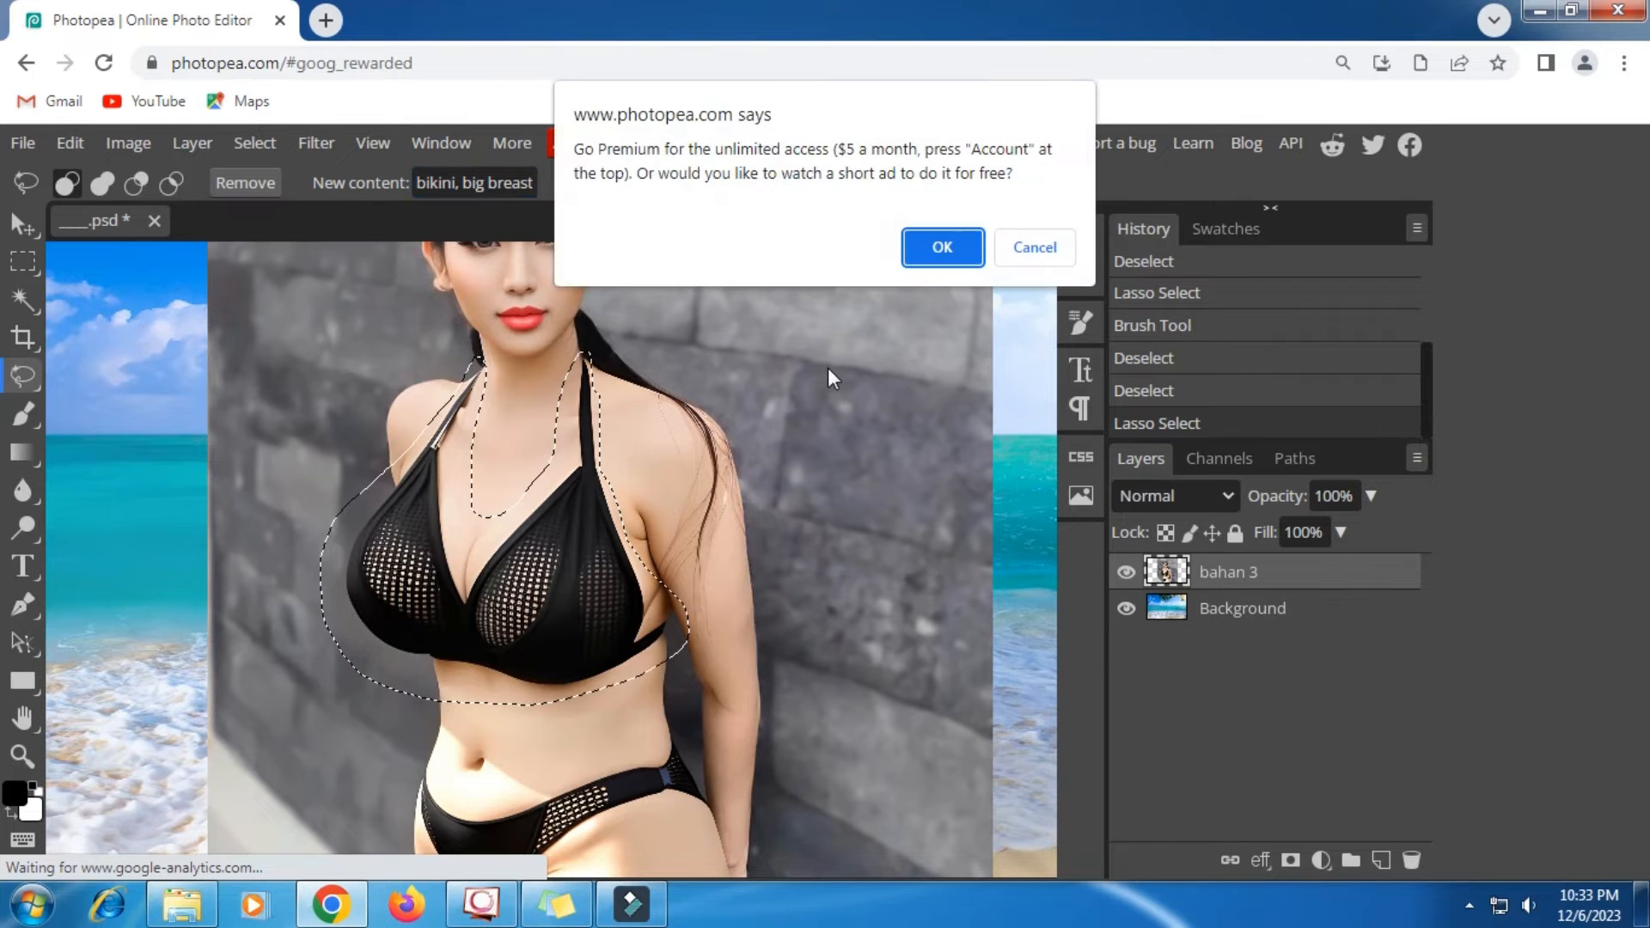
click(950, 241)
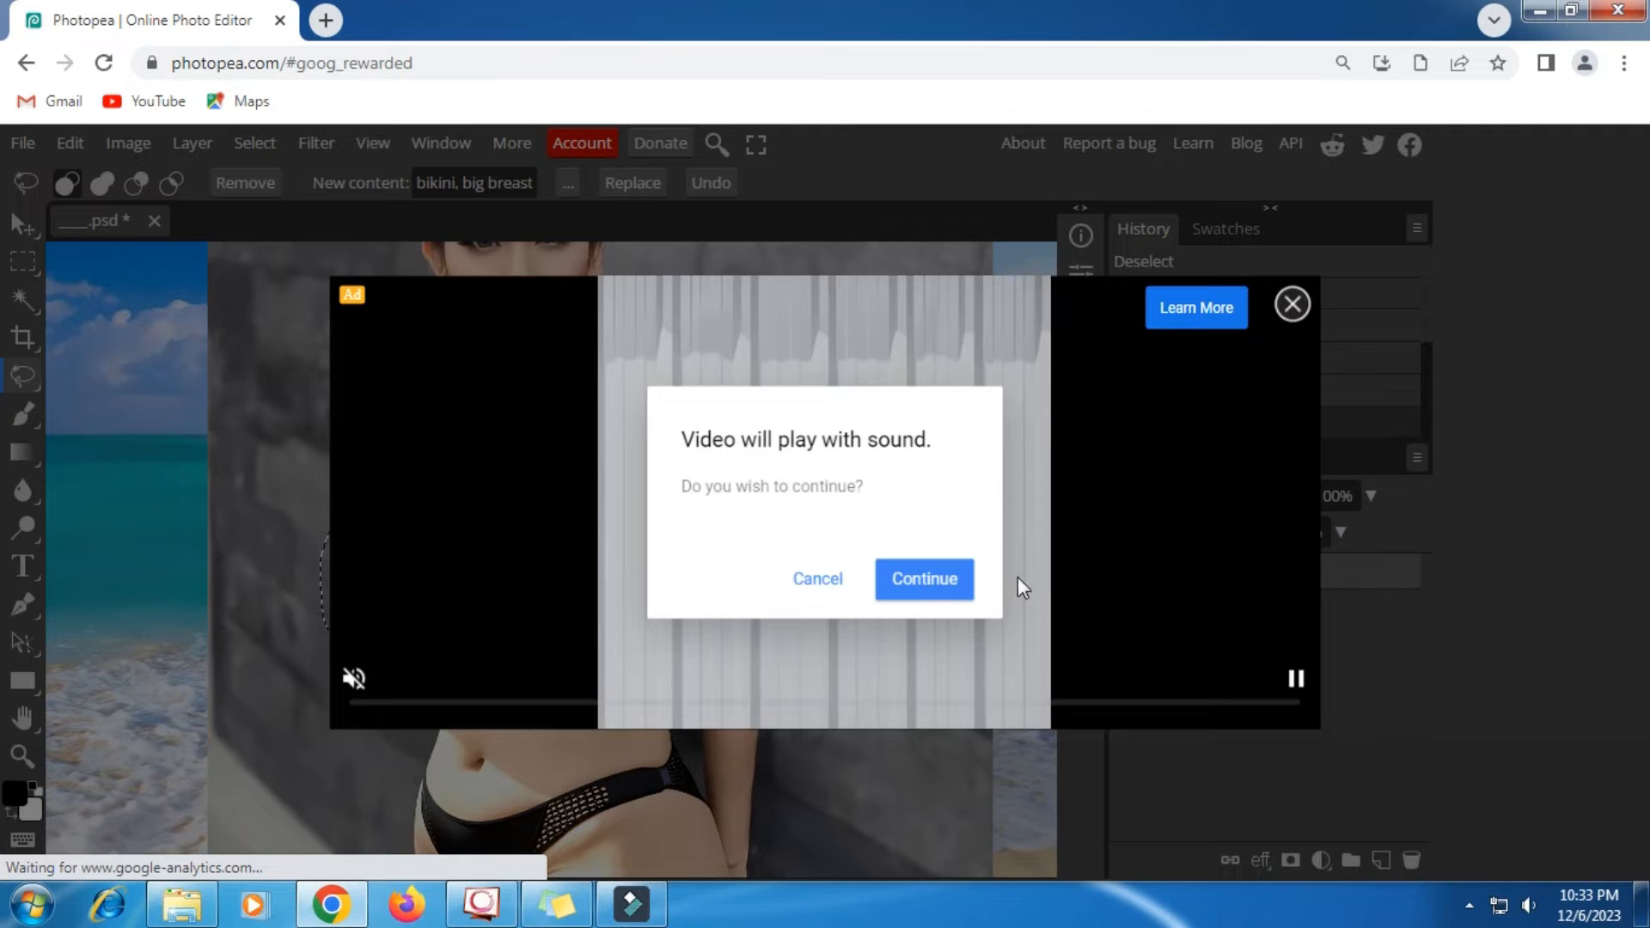
click(924, 580)
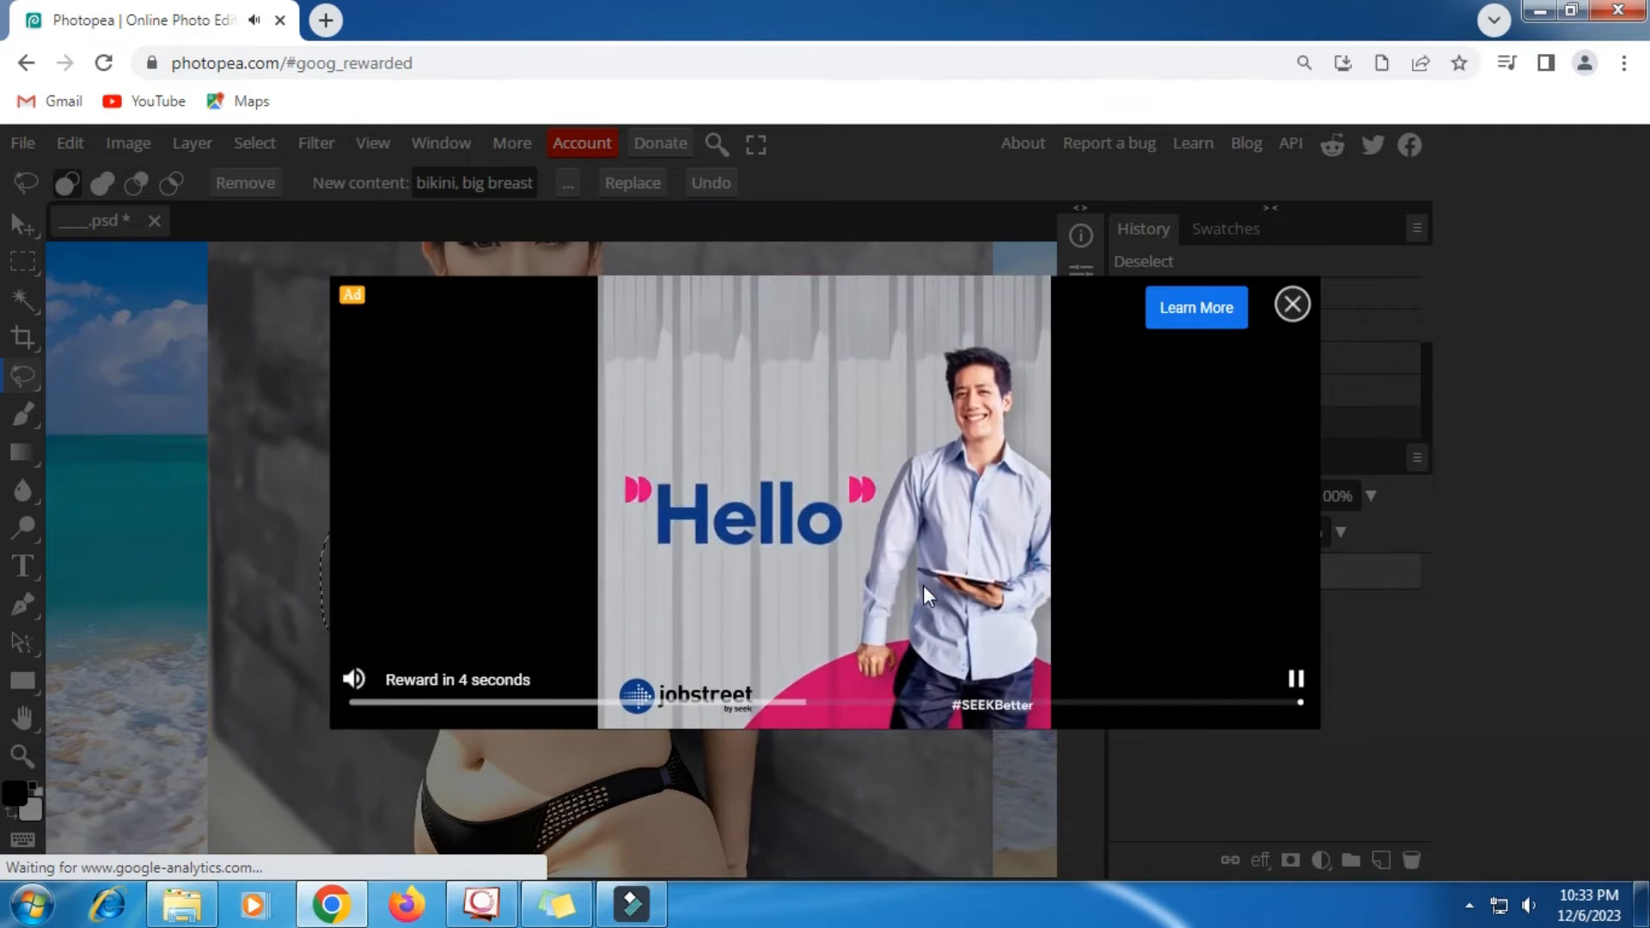
click(1290, 305)
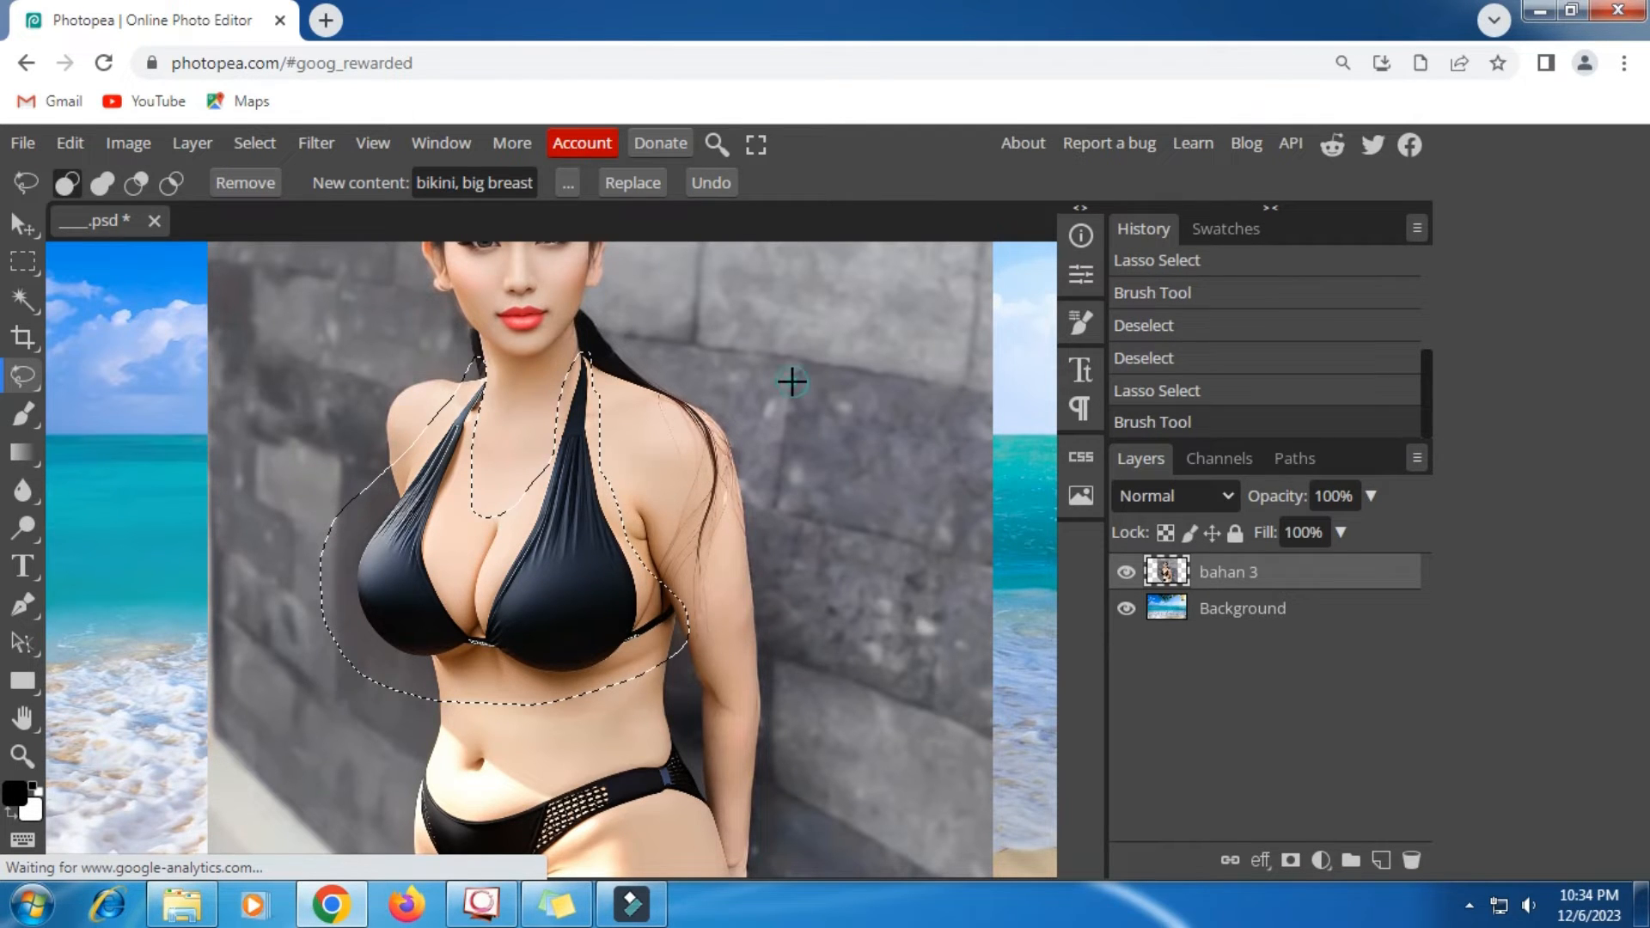
- Clear the selection around the regenerated top and check the result over the full figure
key(ctrl+d)
scroll(693, 415, down, 3)
scroll(692, 415, up, 2)
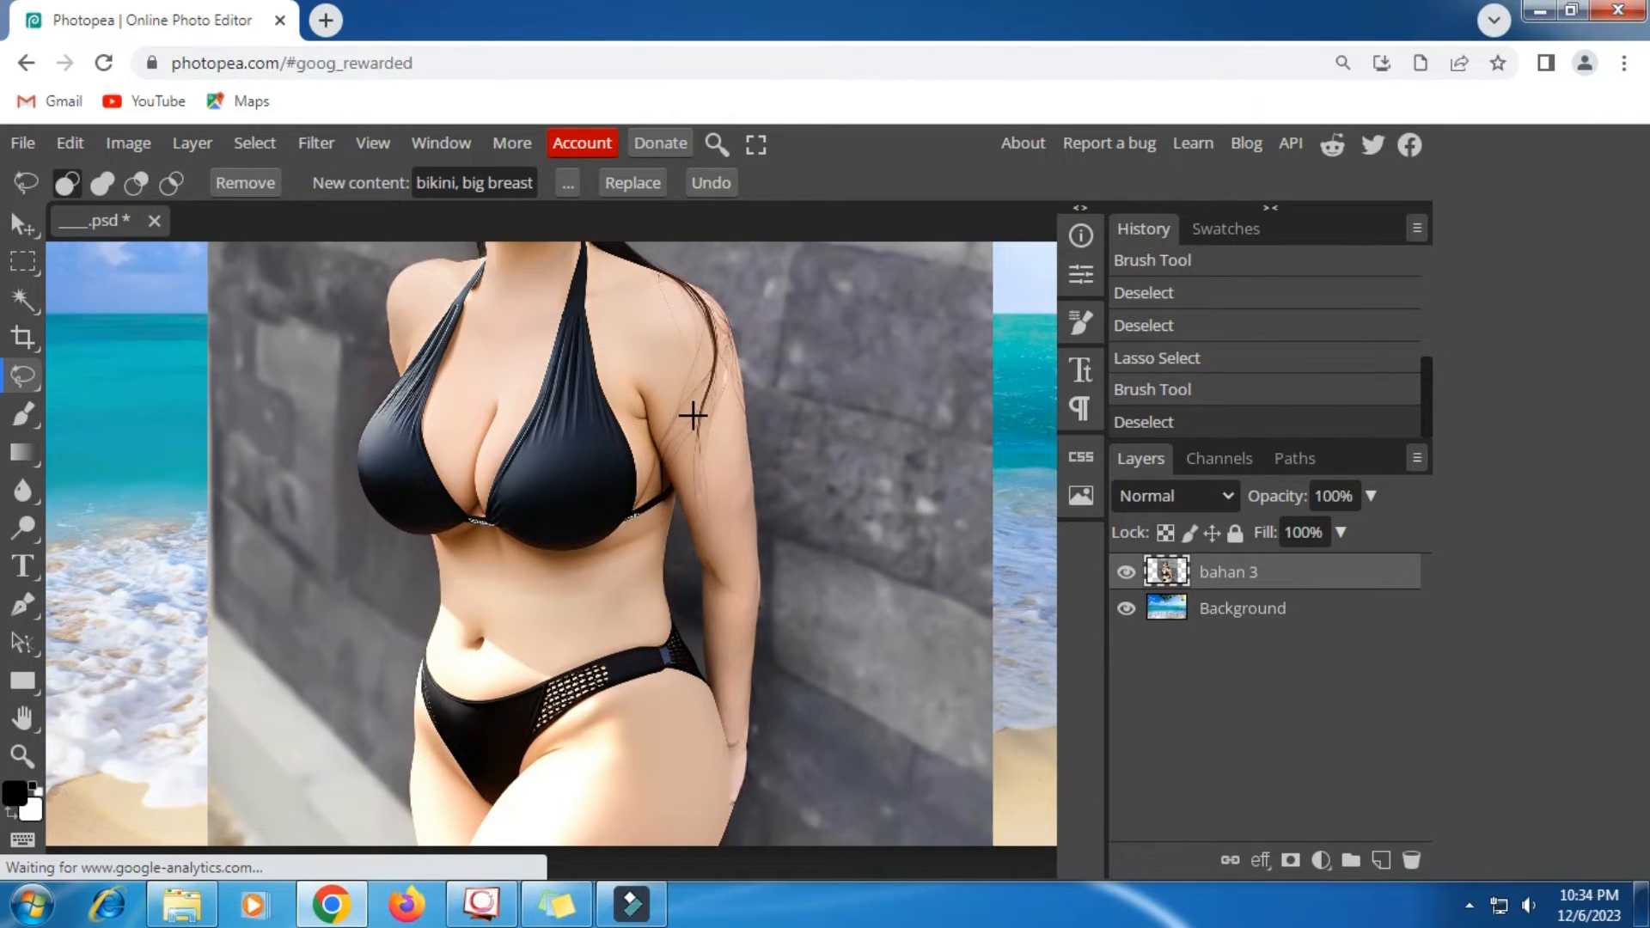
scroll(693, 415, up, 2)
scroll(662, 415, up, 4)
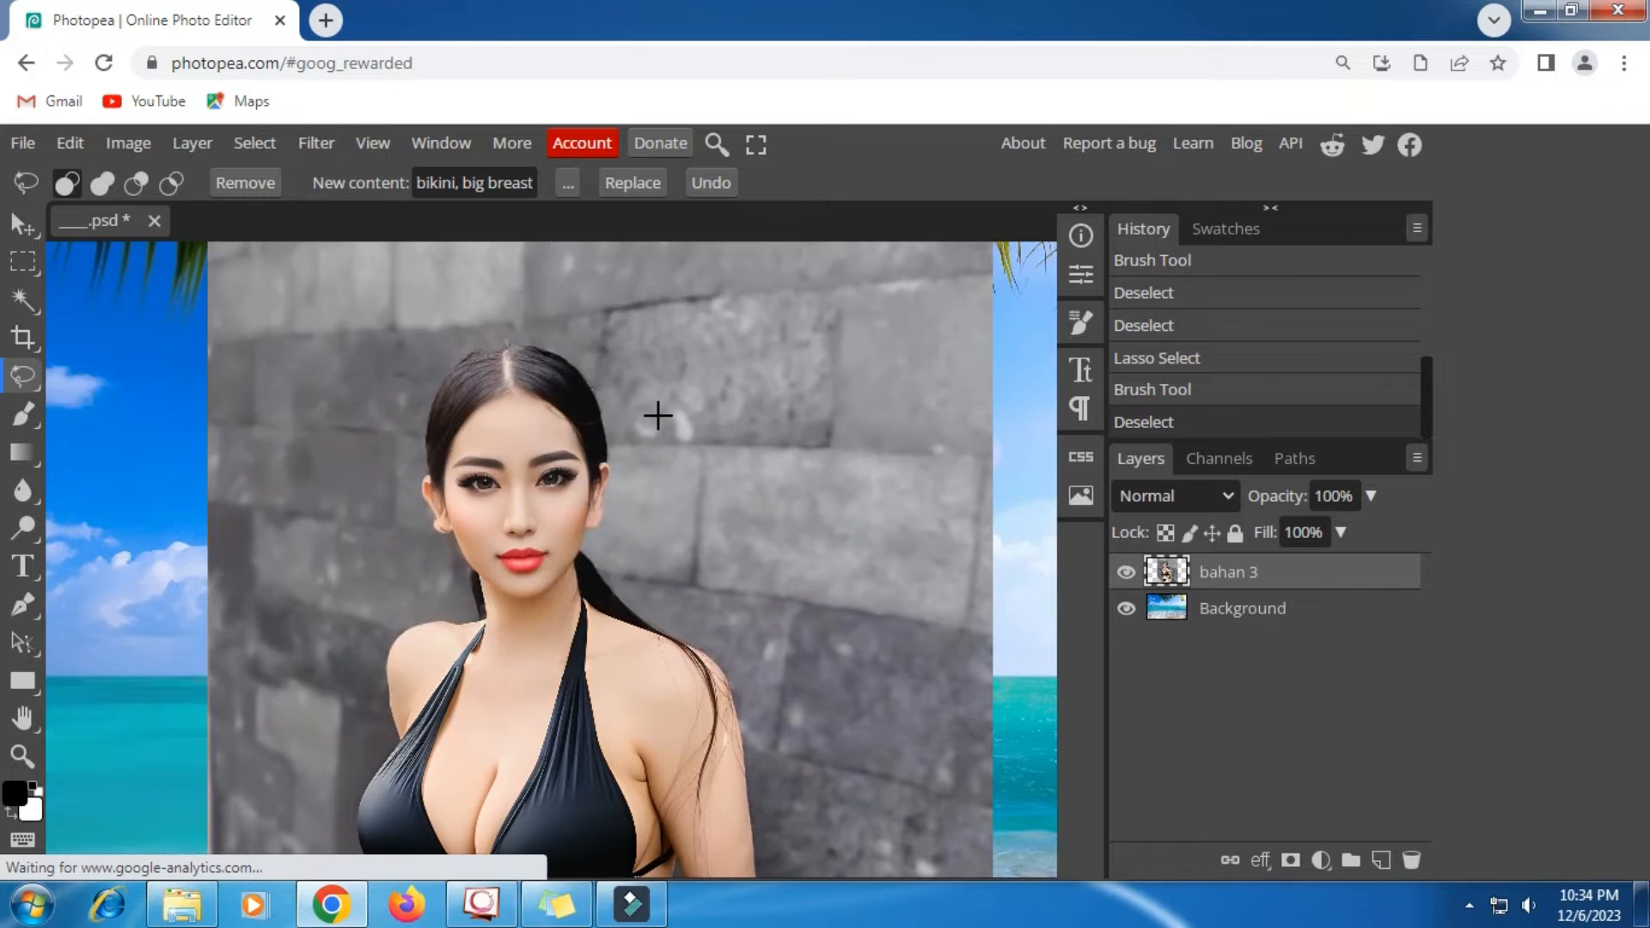
- Hide the bahan 3 layer to view the whole beach background, and show the layer again
click(1126, 573)
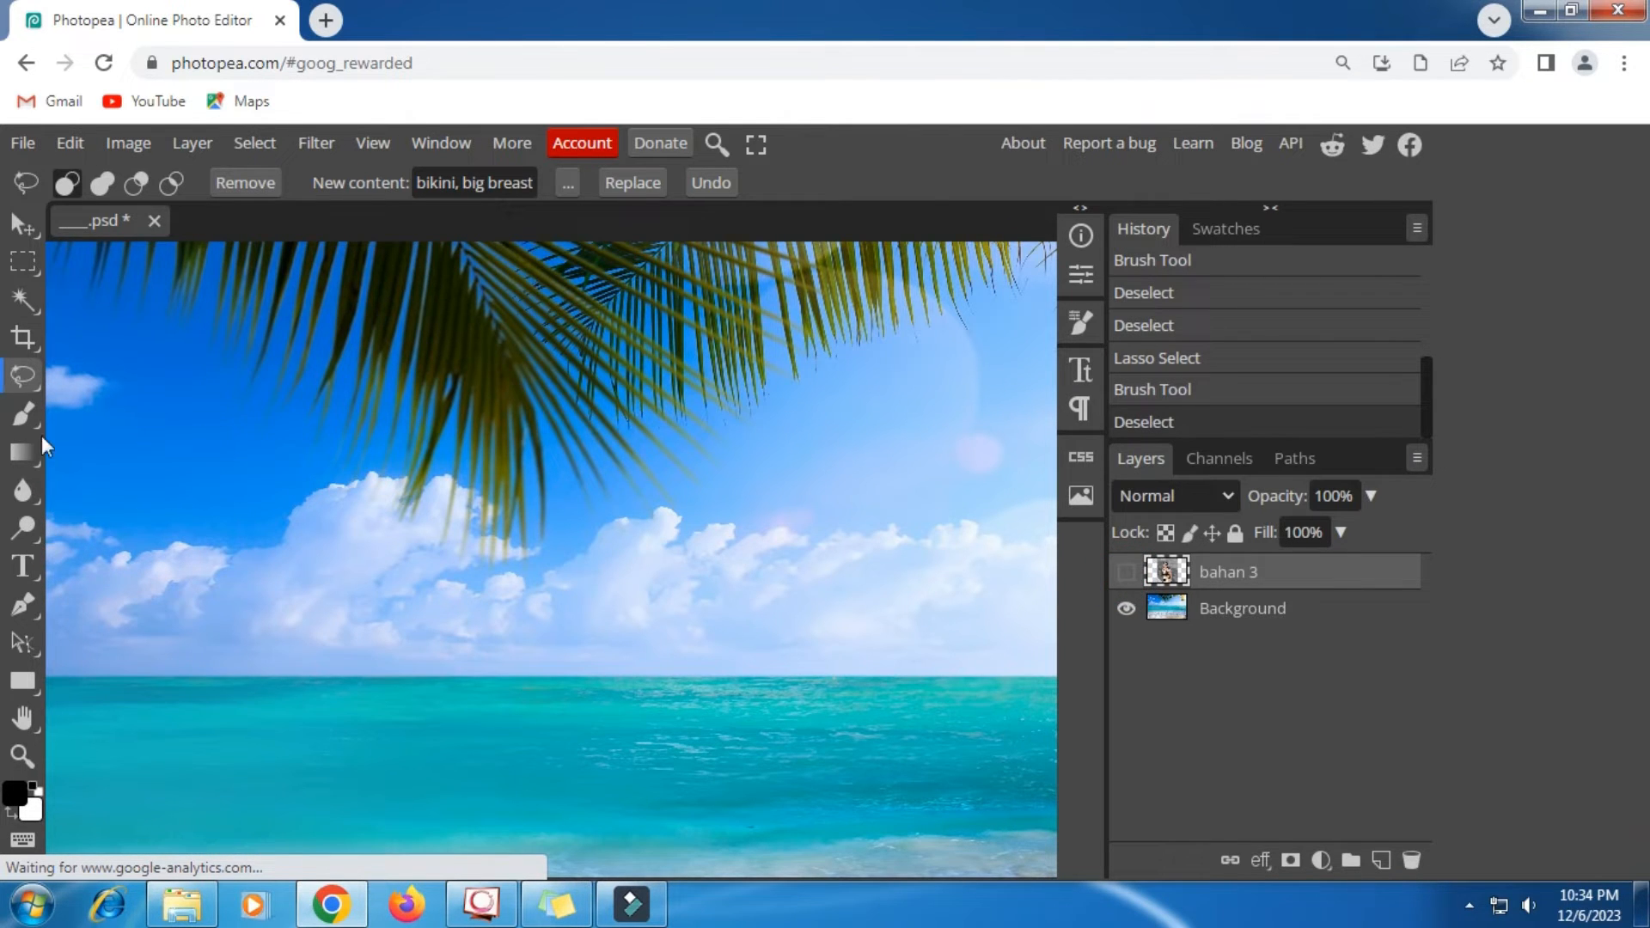
click(22, 755)
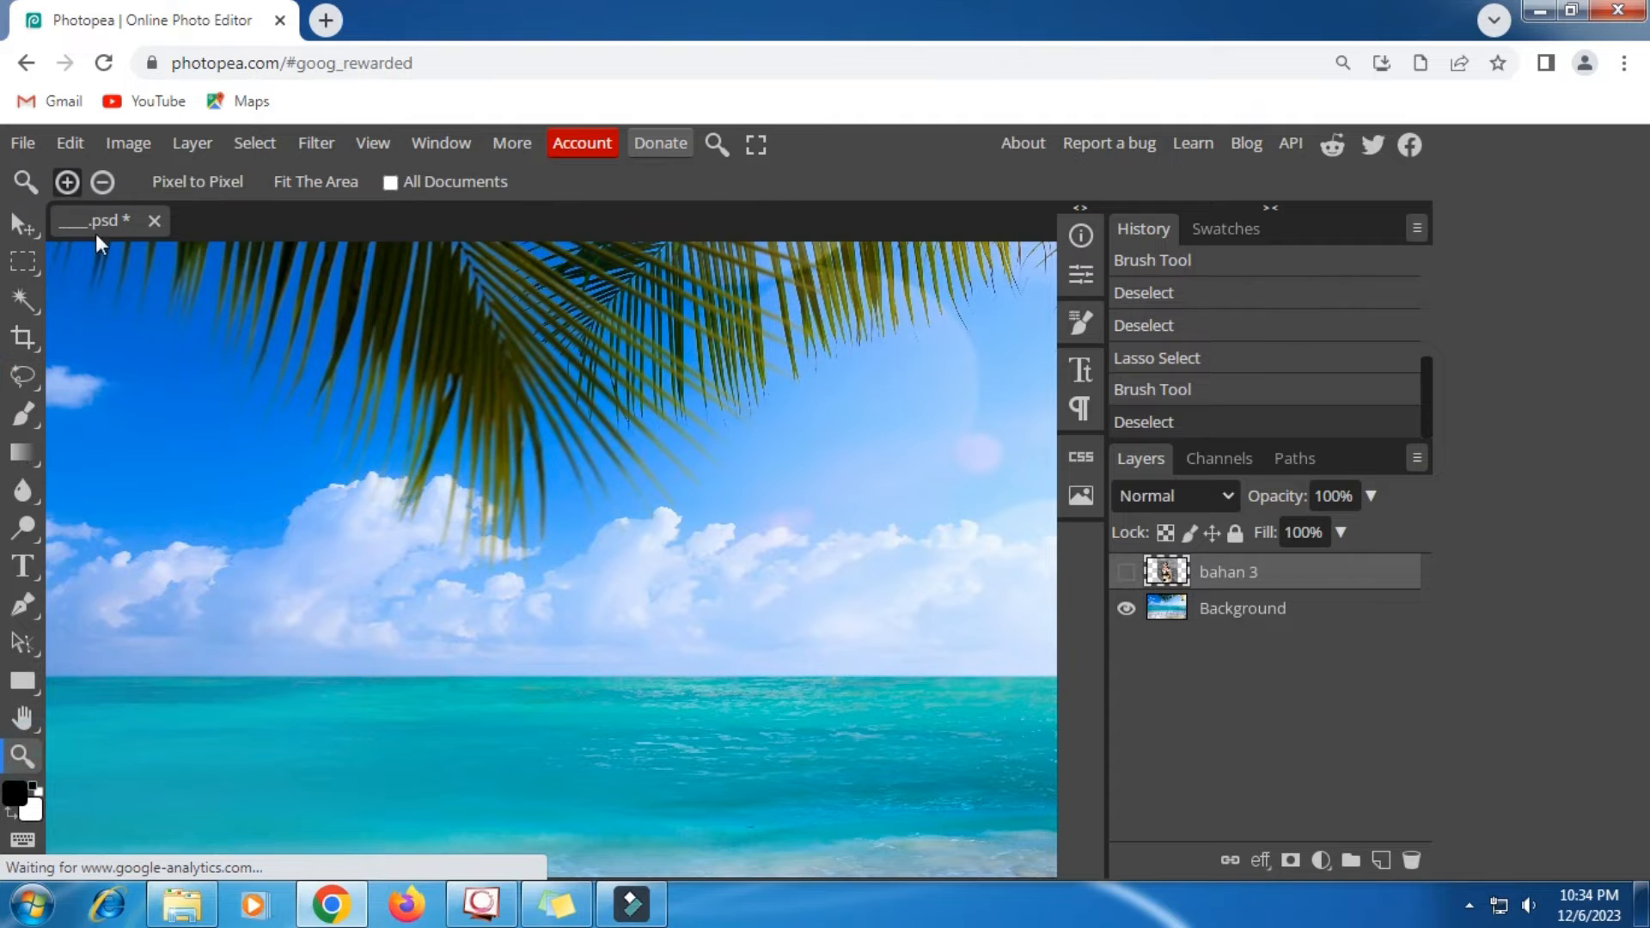
click(102, 183)
click(303, 381)
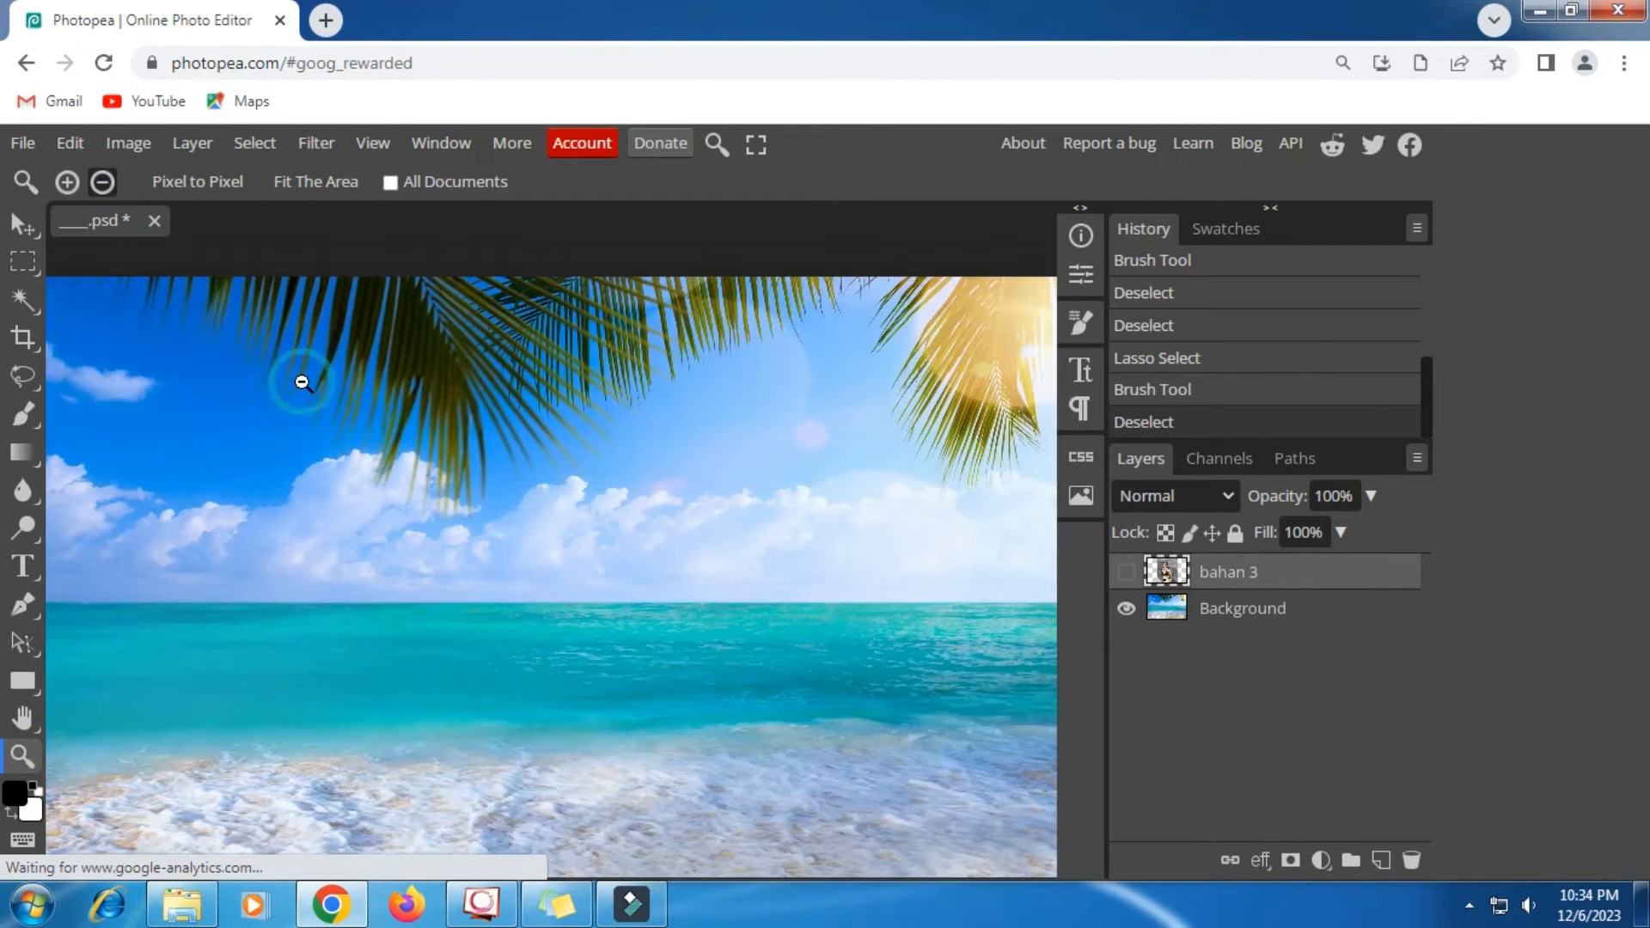
click(302, 381)
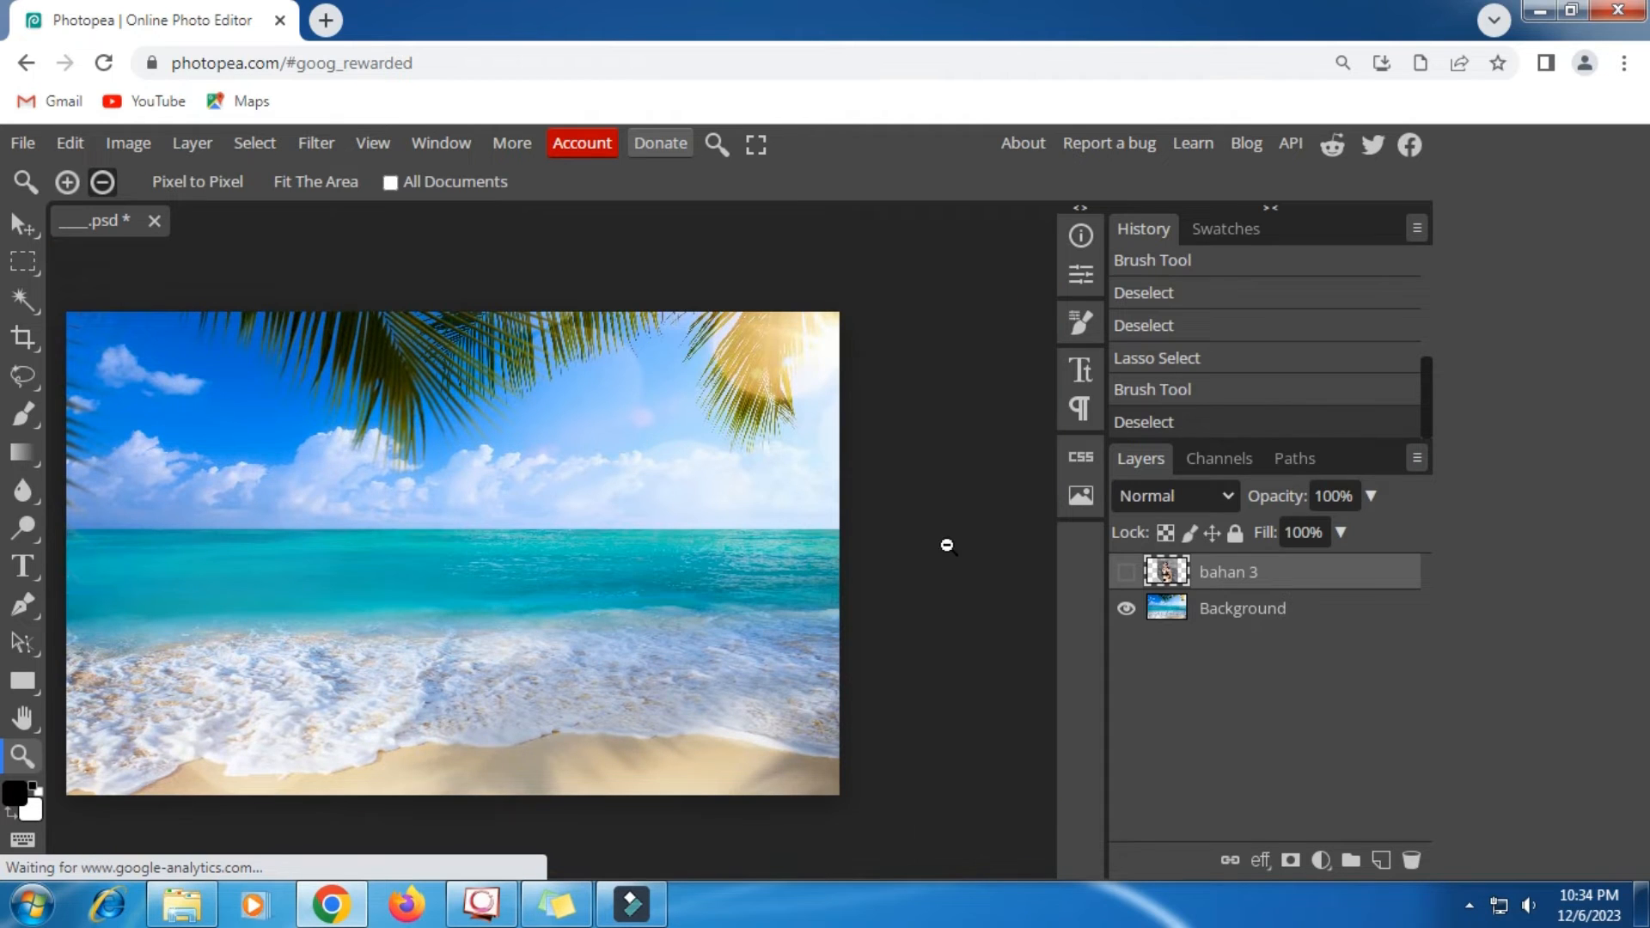
click(1124, 572)
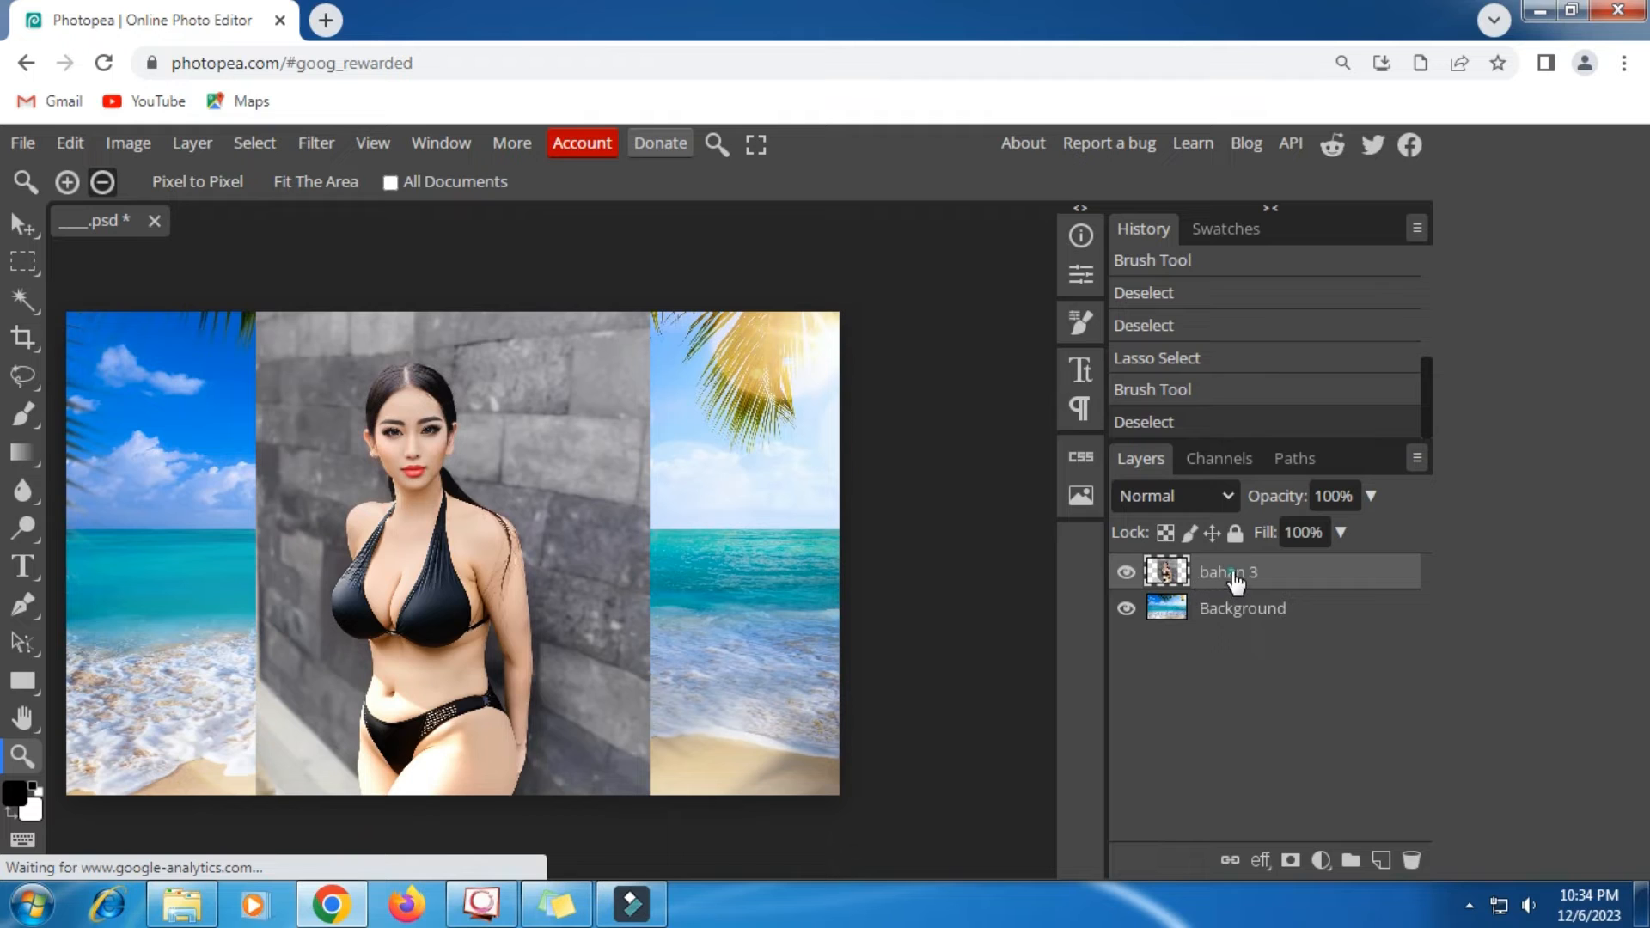
- Select the subject of the bahan 3 layer automatically
click(22, 224)
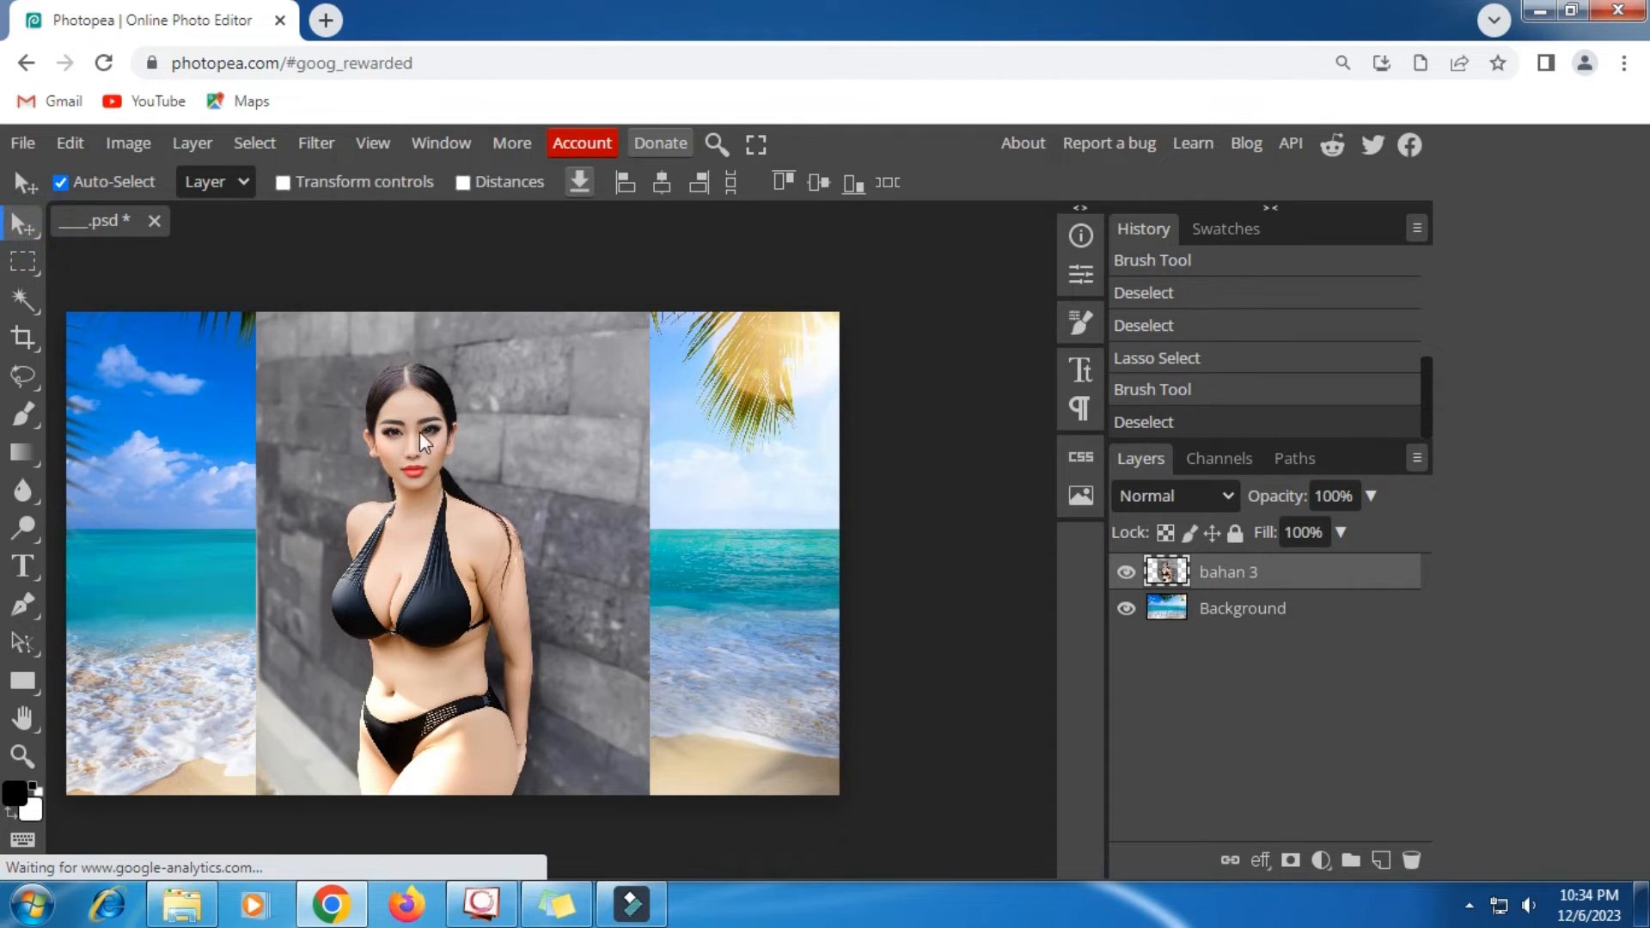
click(255, 143)
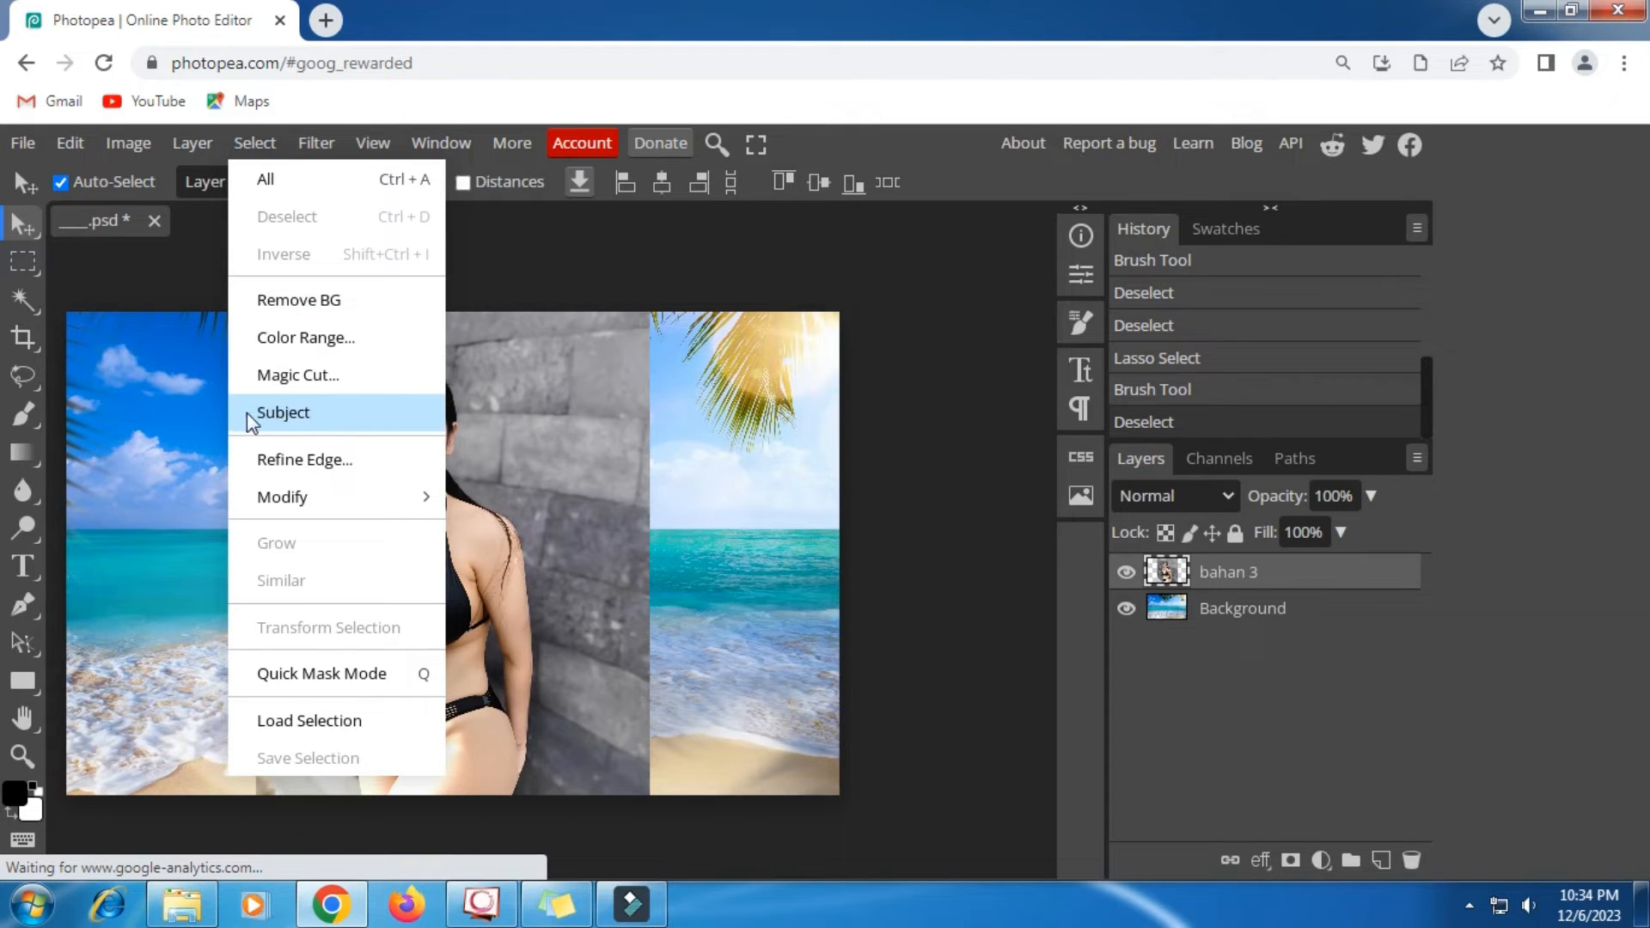
click(388, 423)
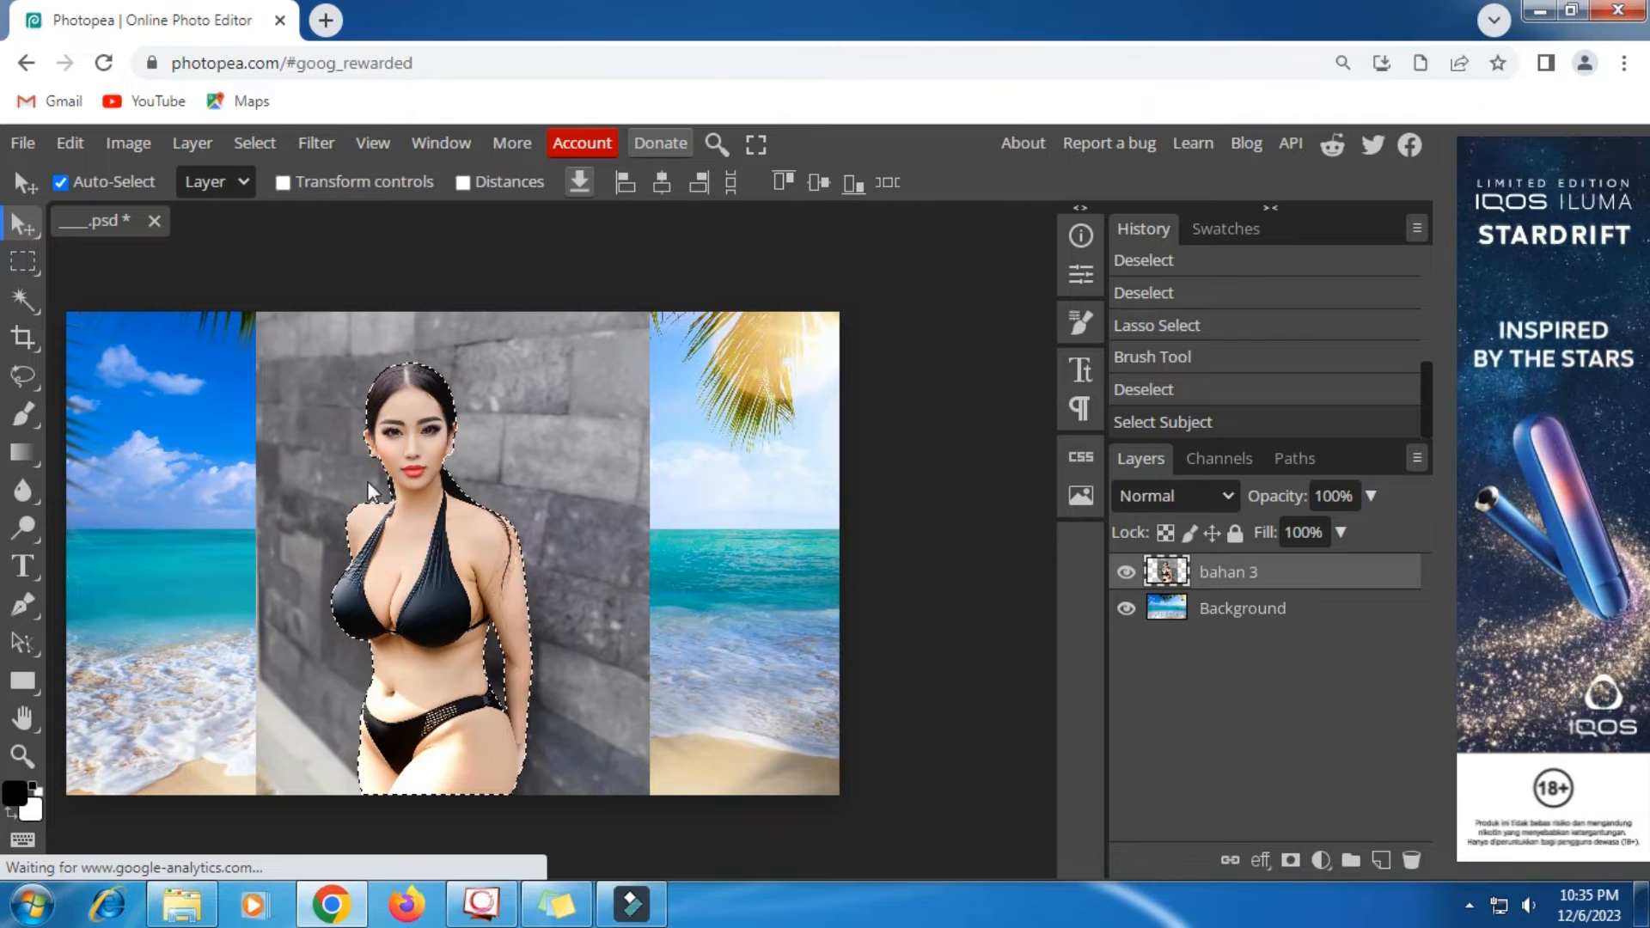
- Contract the subject selection by 2 px without applying it at the canvas bounds
click(262, 154)
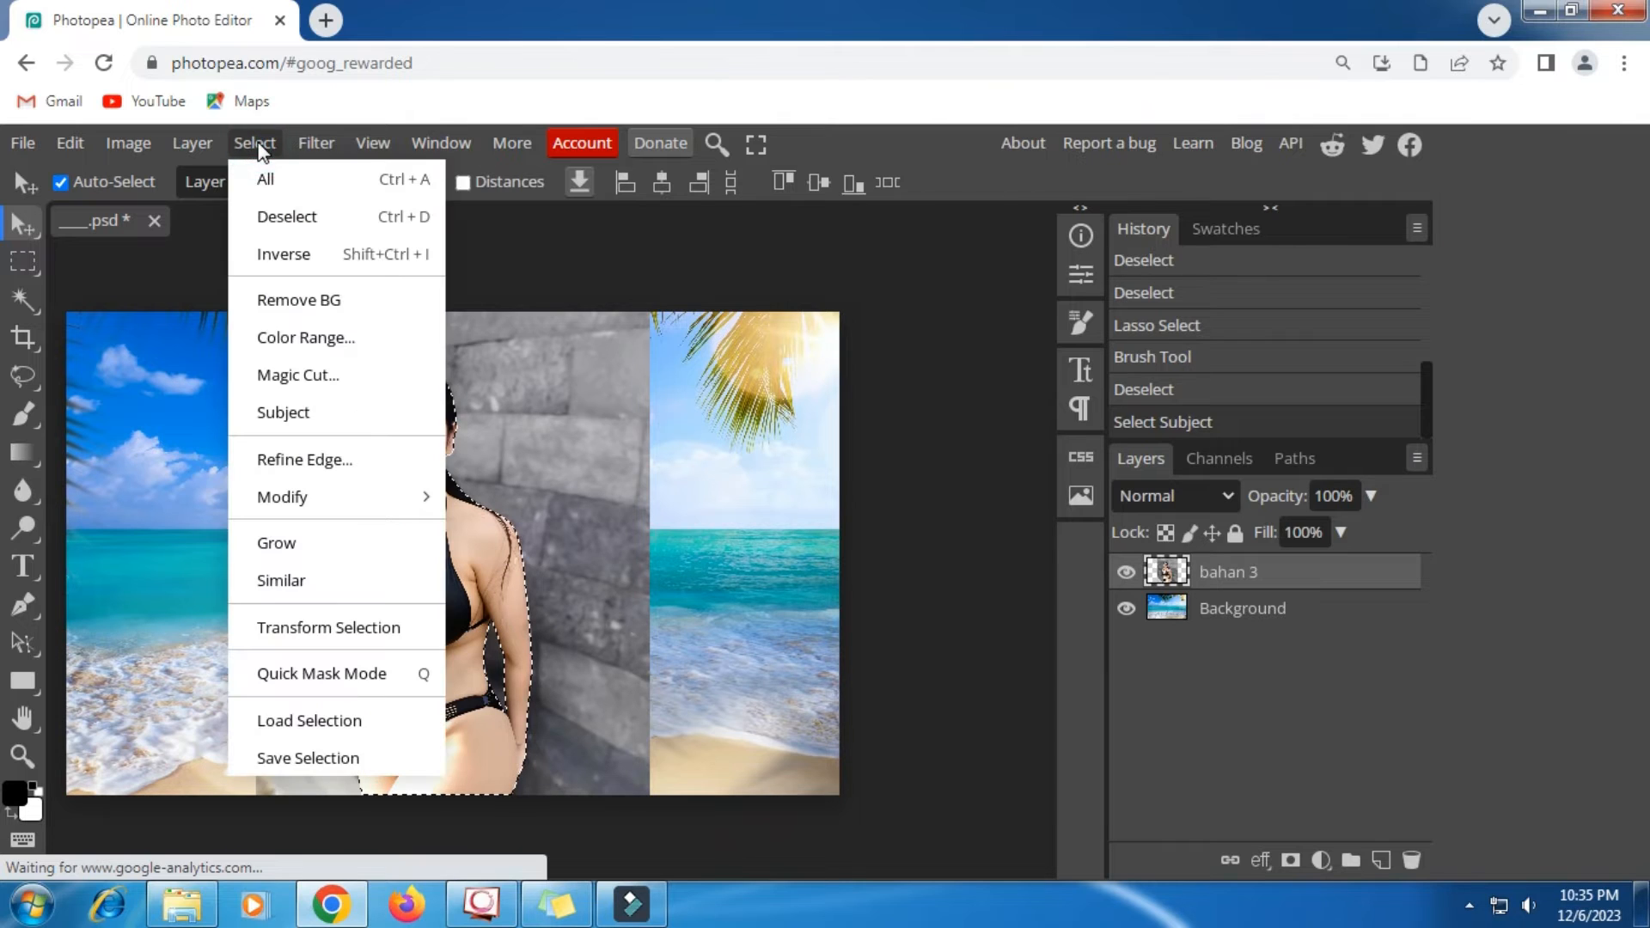
mouse_move(284, 513)
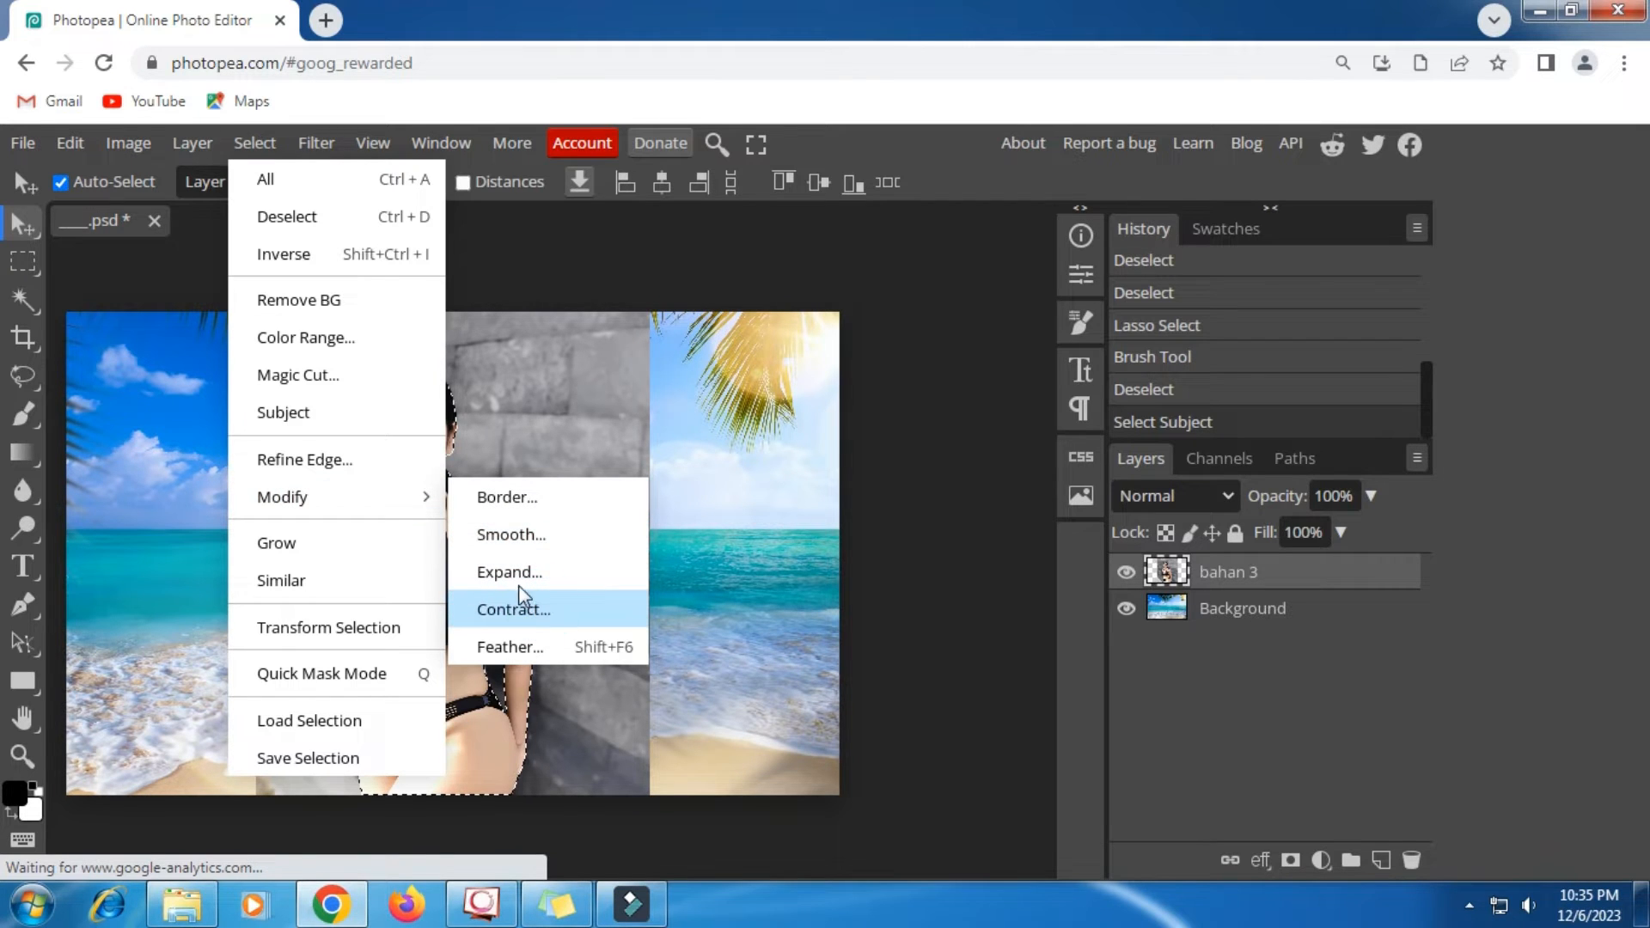
click(526, 608)
click(309, 376)
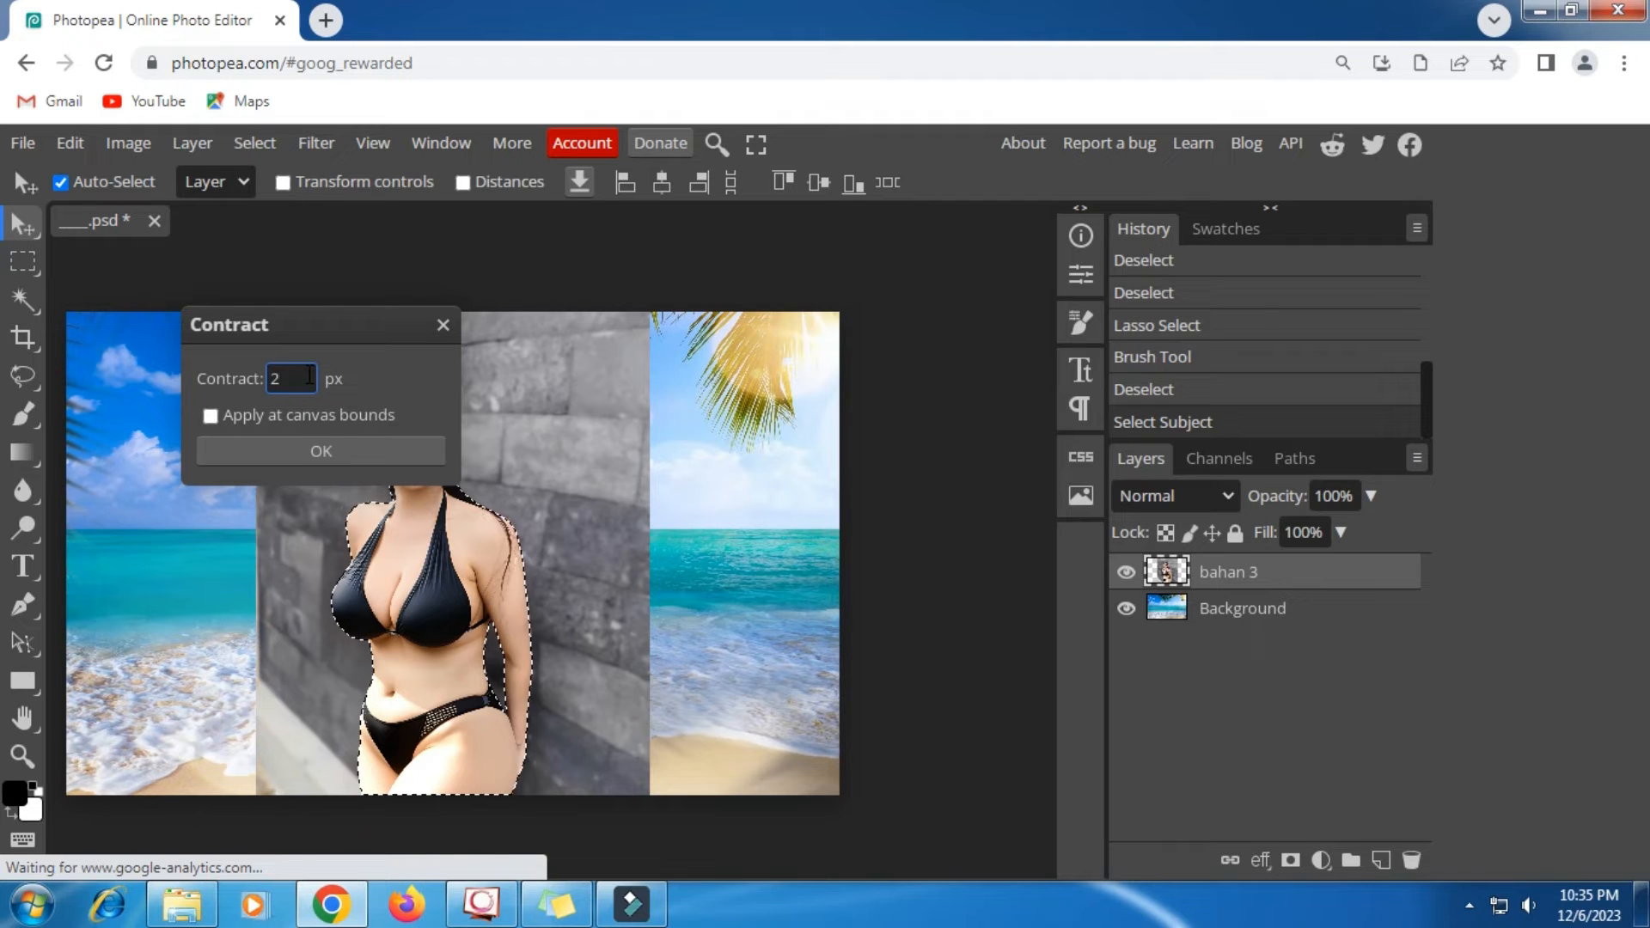
text(2)
click(334, 457)
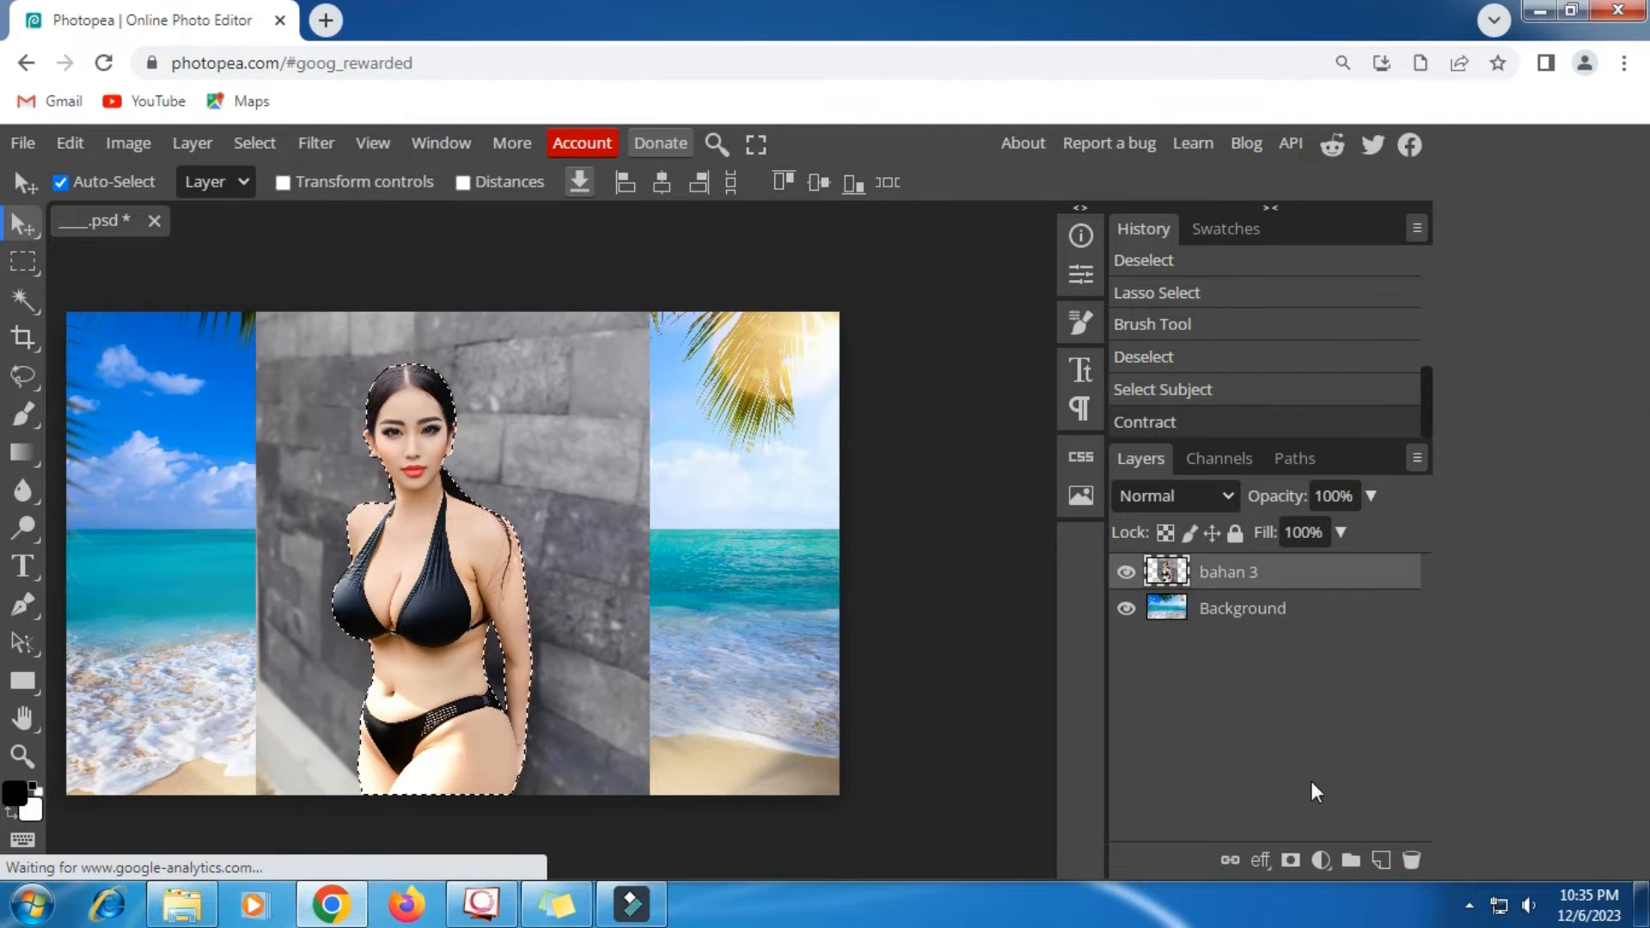
- Add a raster mask to the bahan 3 layer from the contracted subject selection
click(1290, 861)
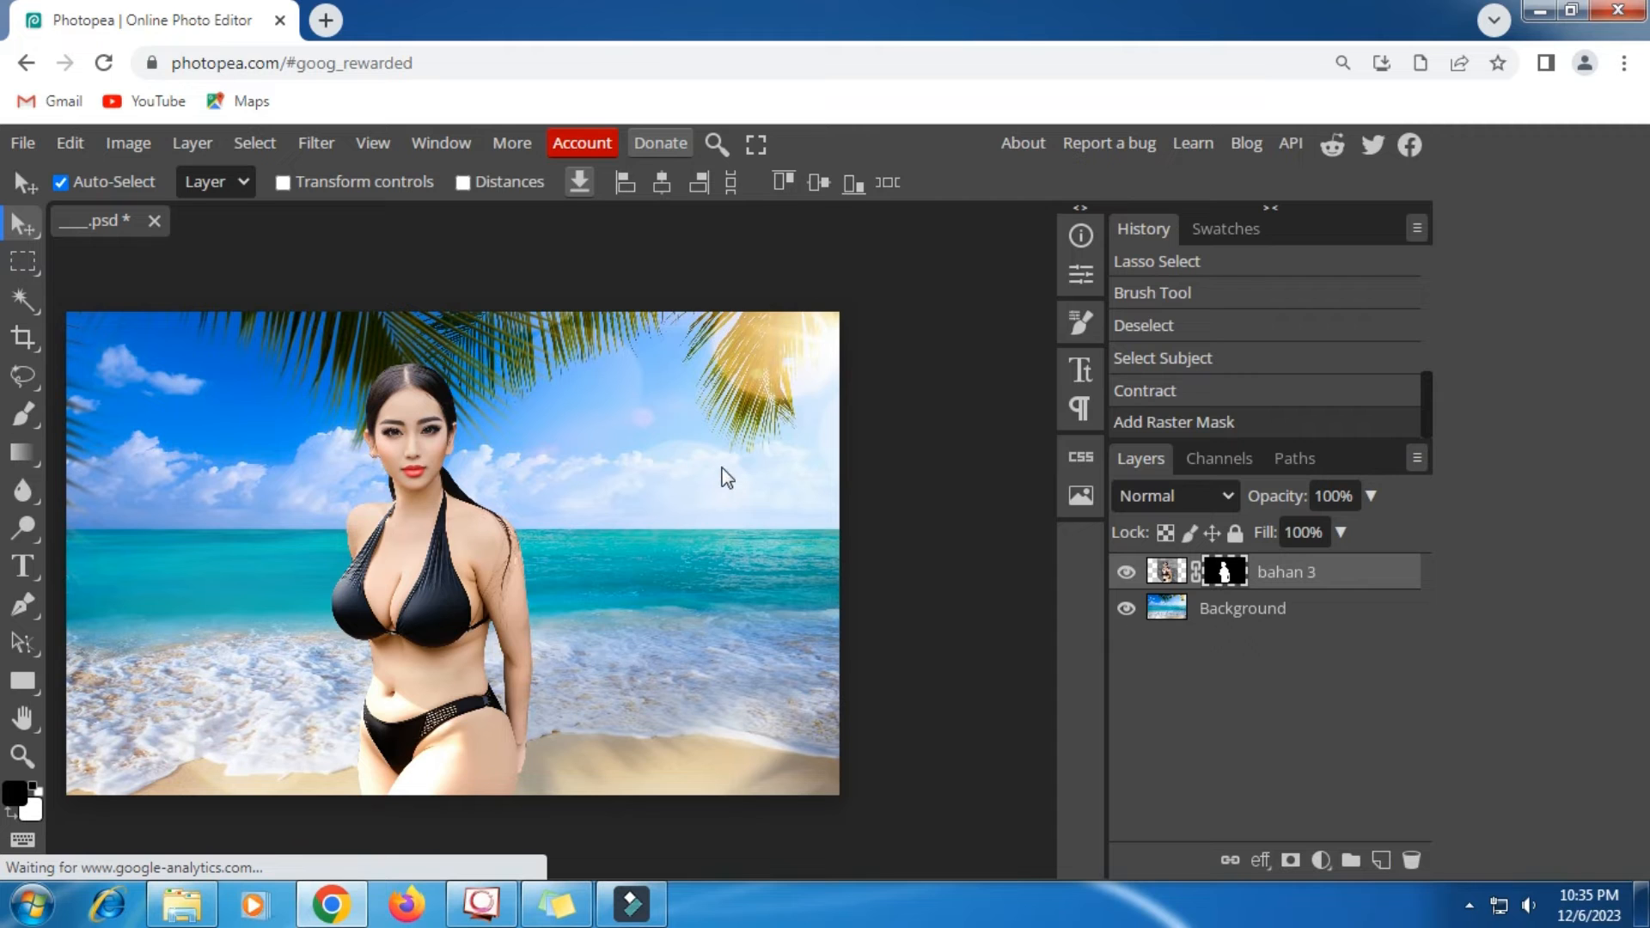
click(22, 755)
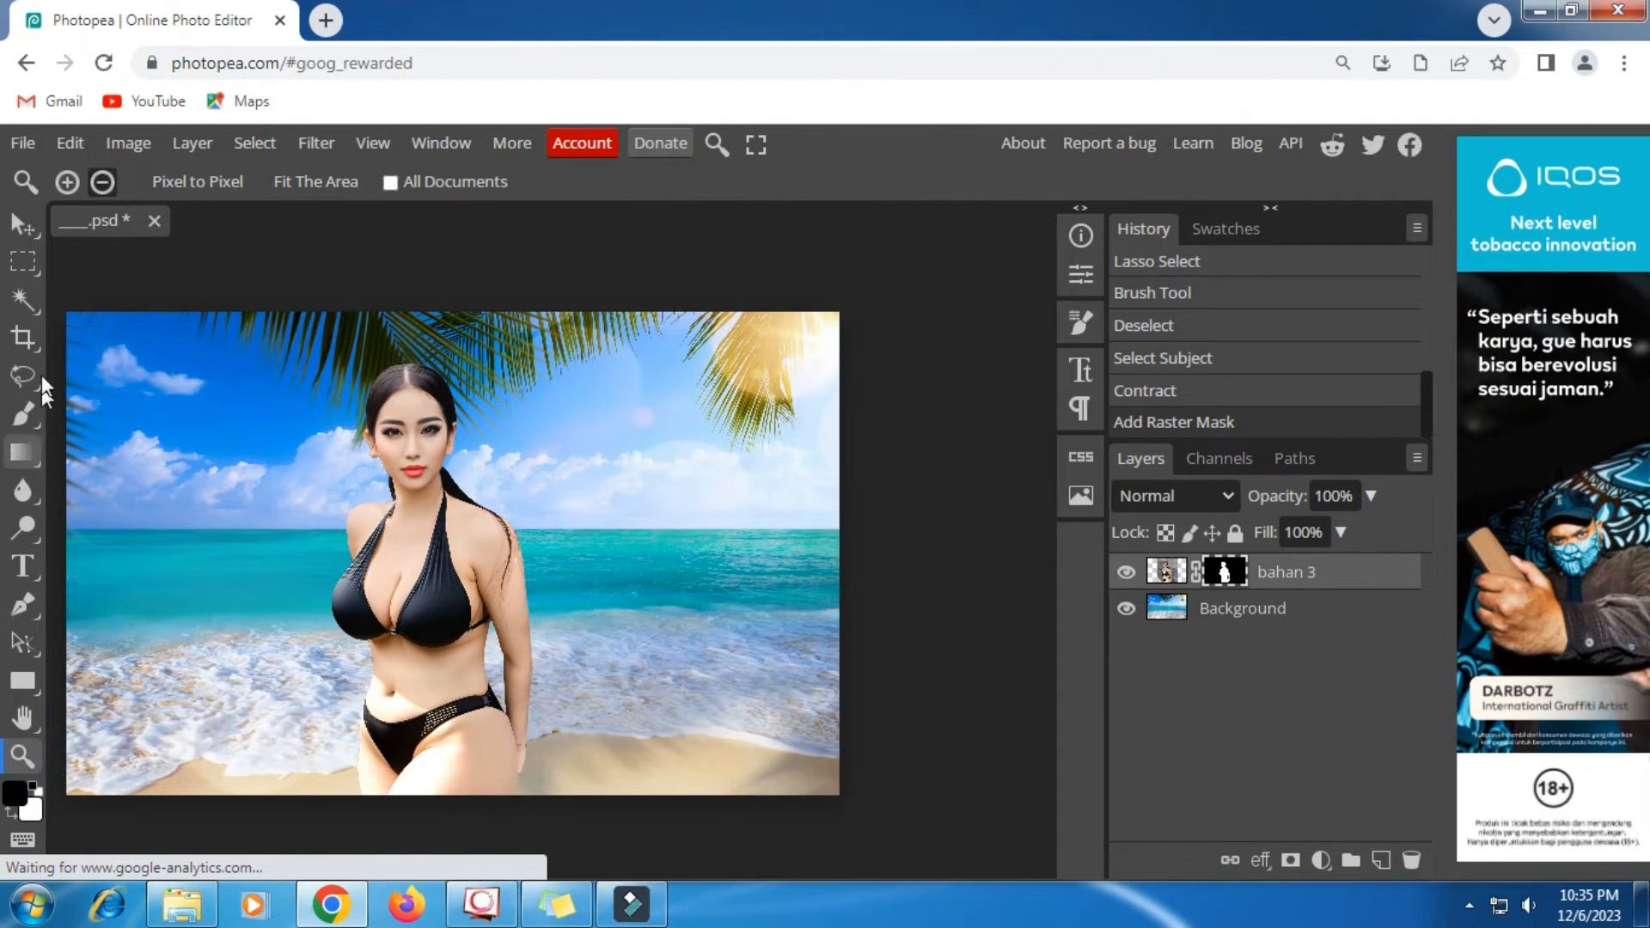
click(67, 181)
click(425, 440)
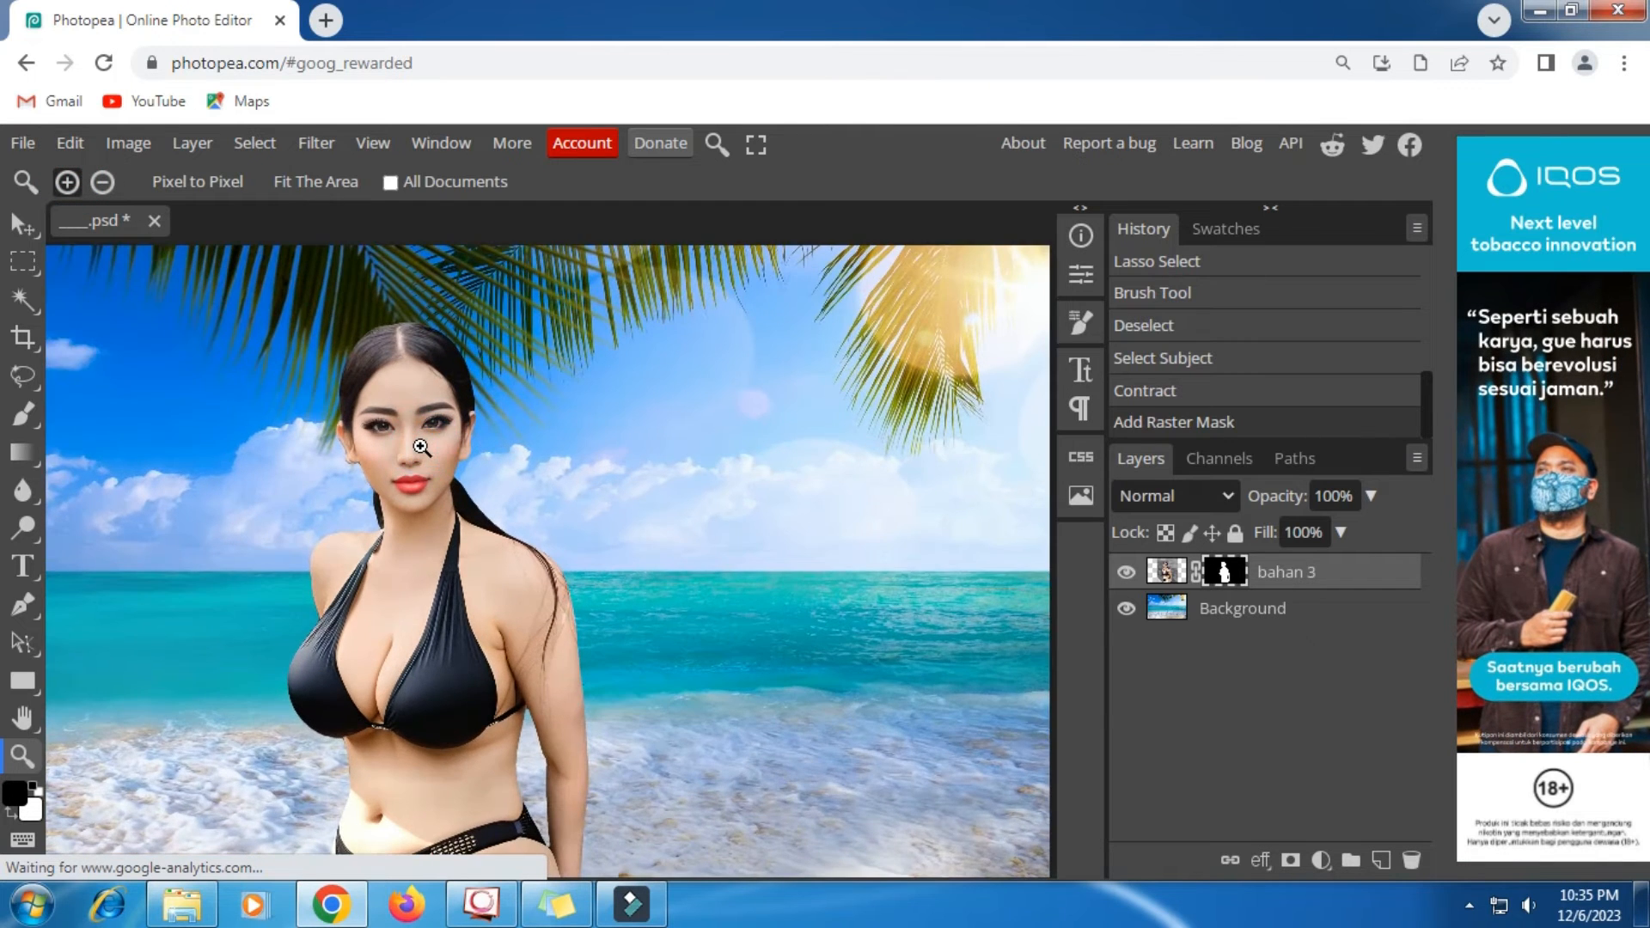
click(421, 446)
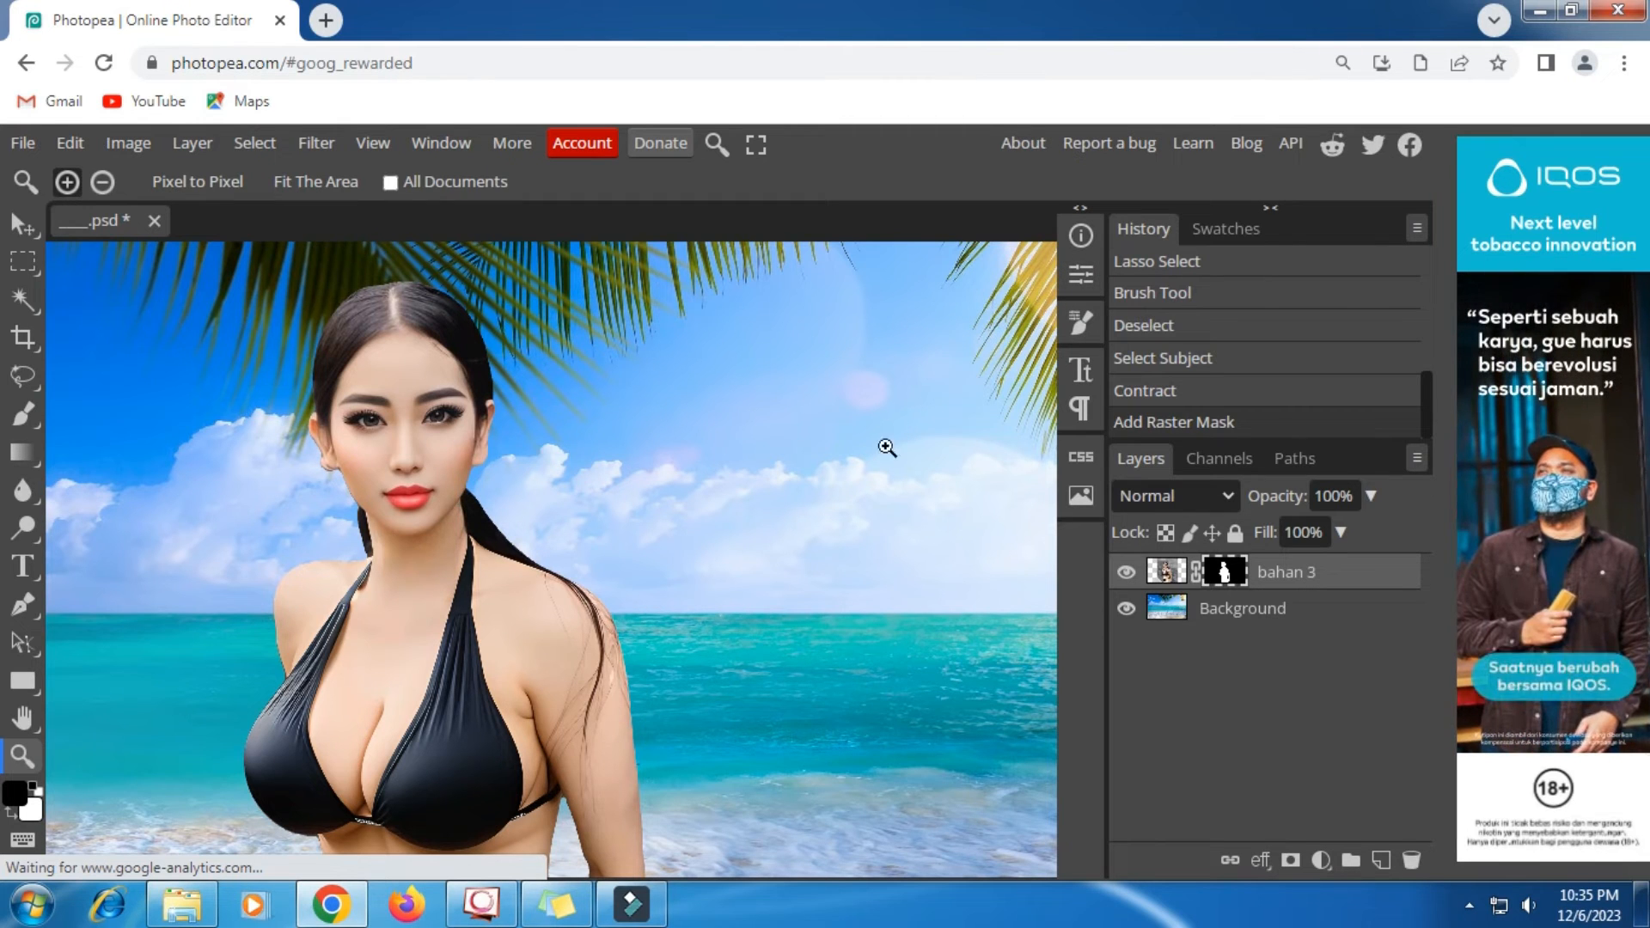
- Soften the edge of the bahan 3 layer's mask by setting its feather to 1.29 px
click(1081, 275)
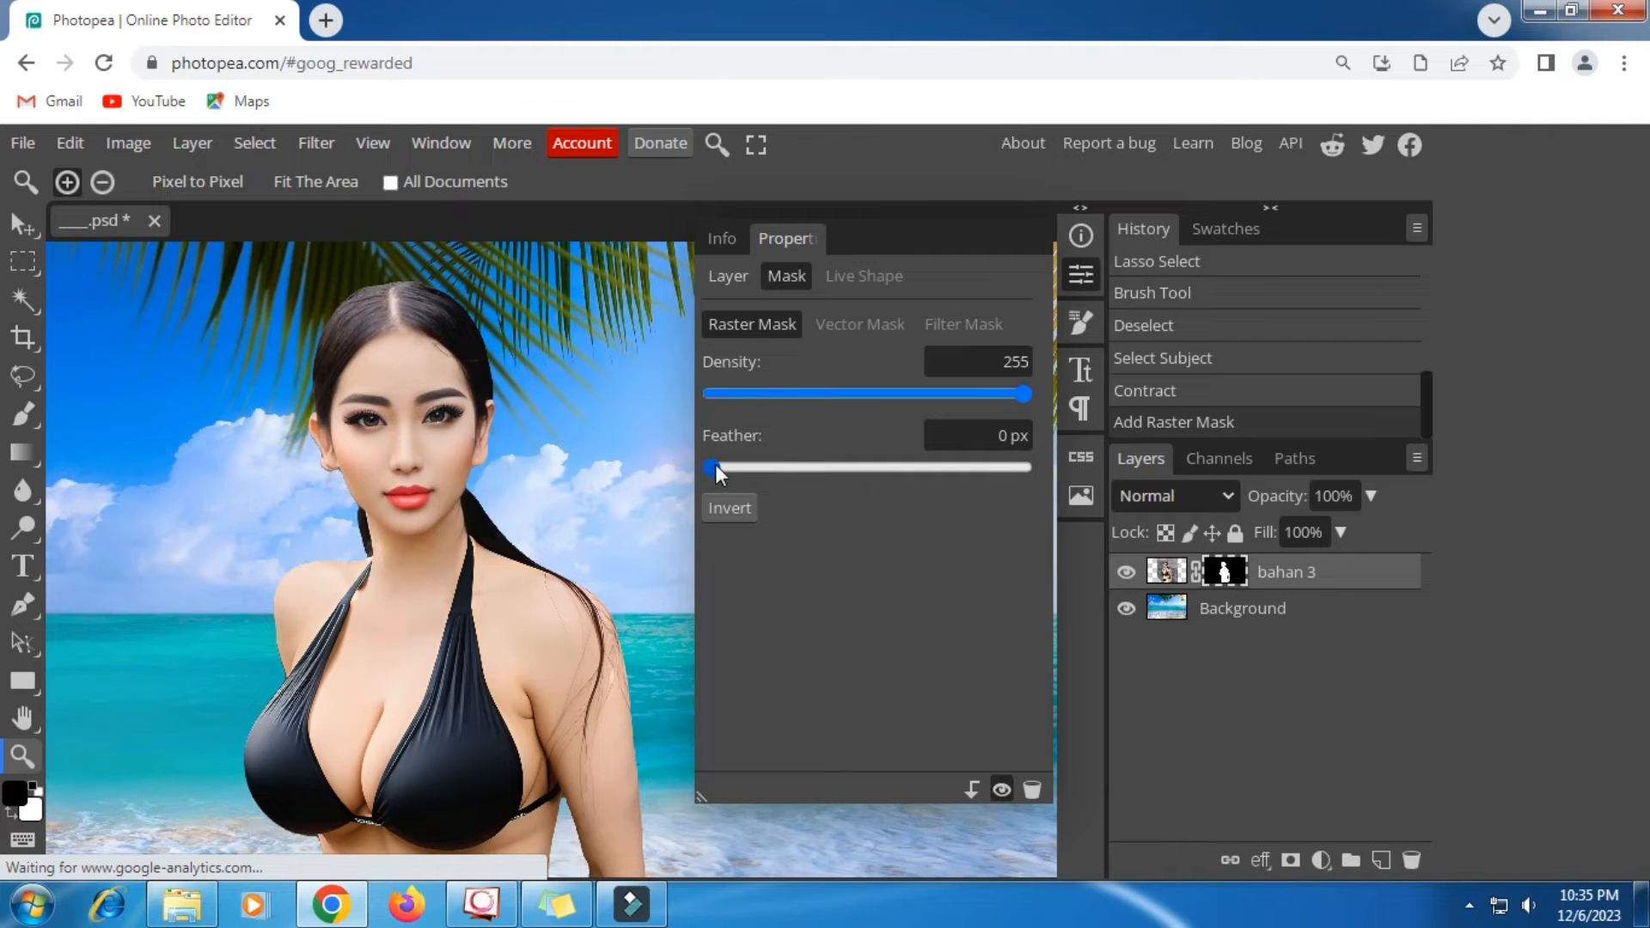
drag(715, 464, 873, 471)
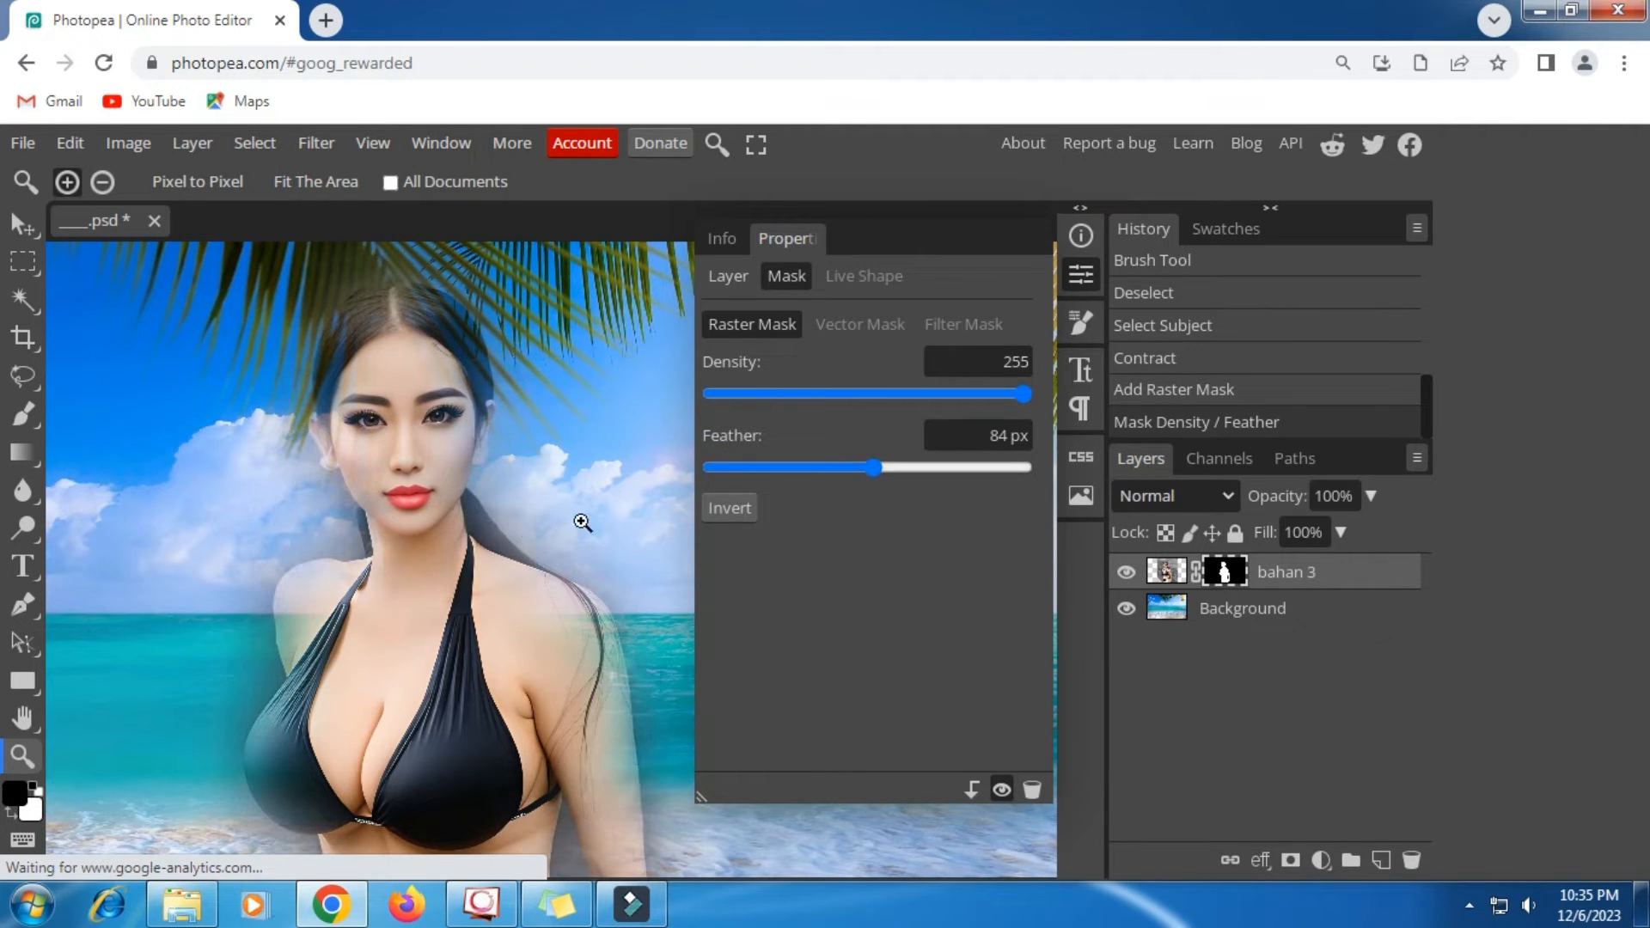
click(740, 465)
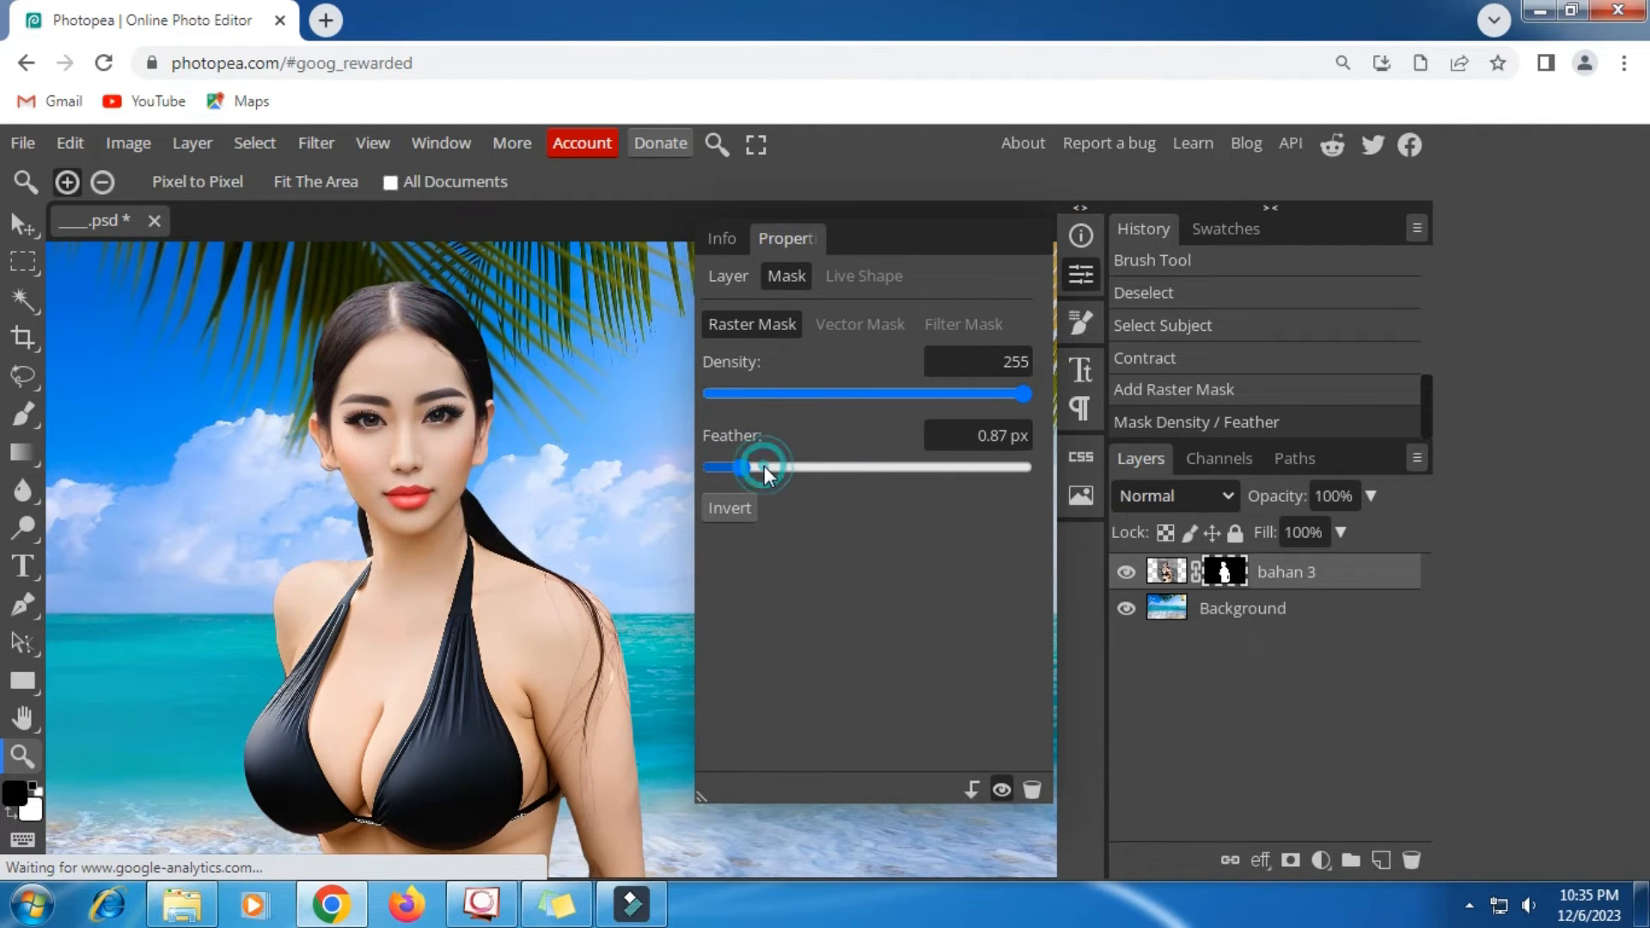
click(763, 467)
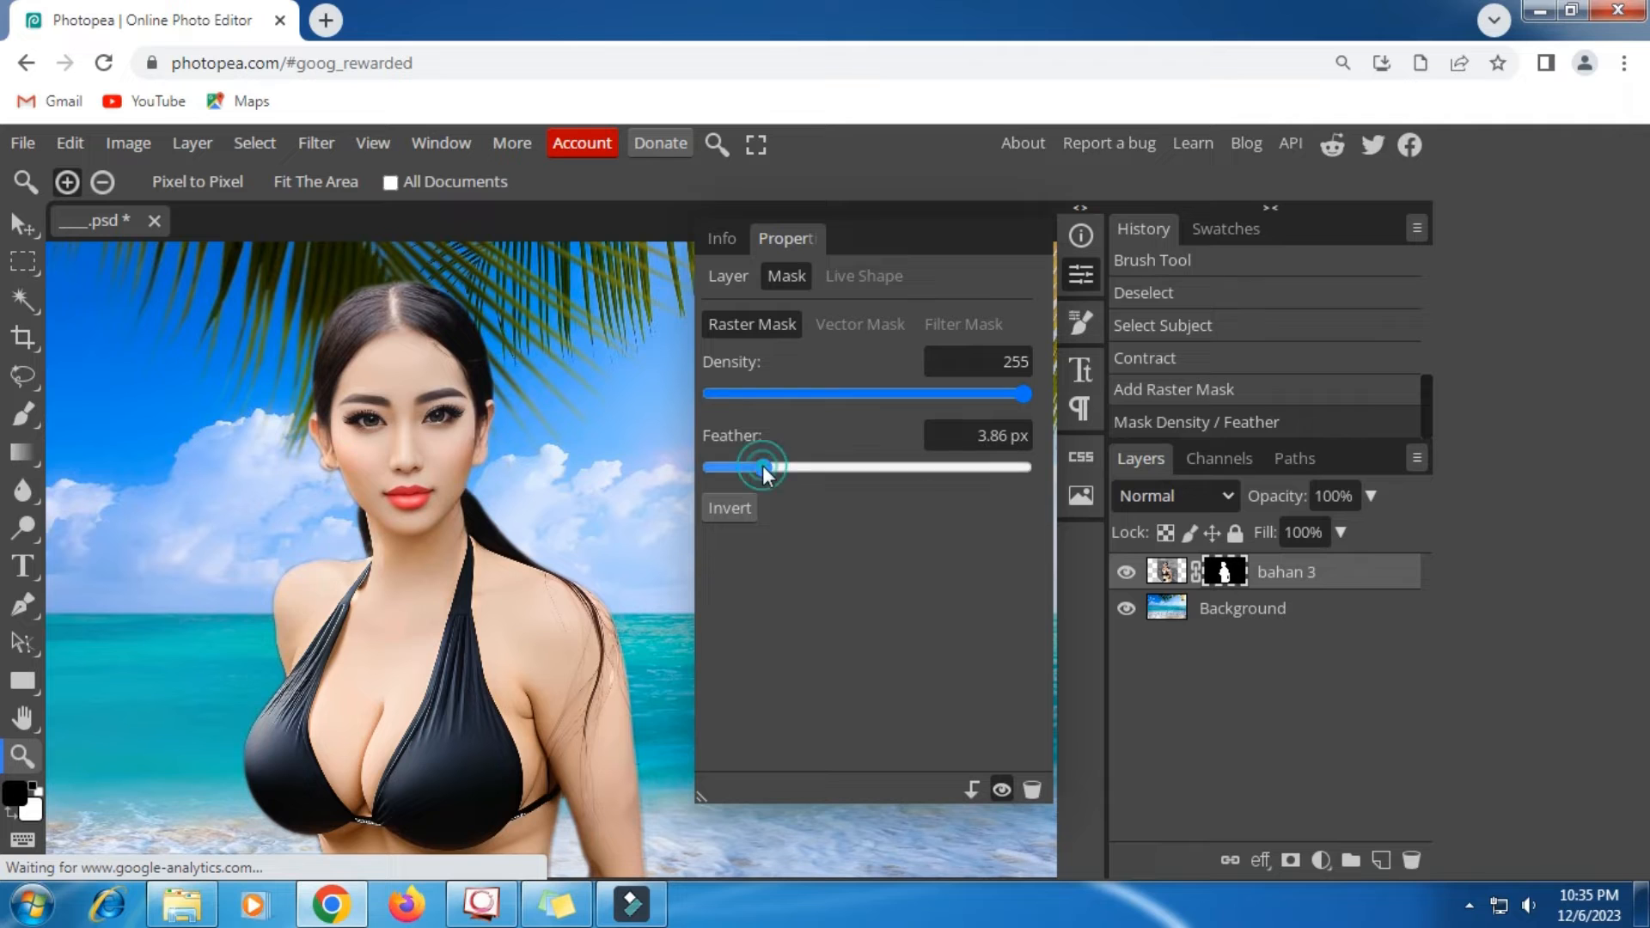
click(745, 466)
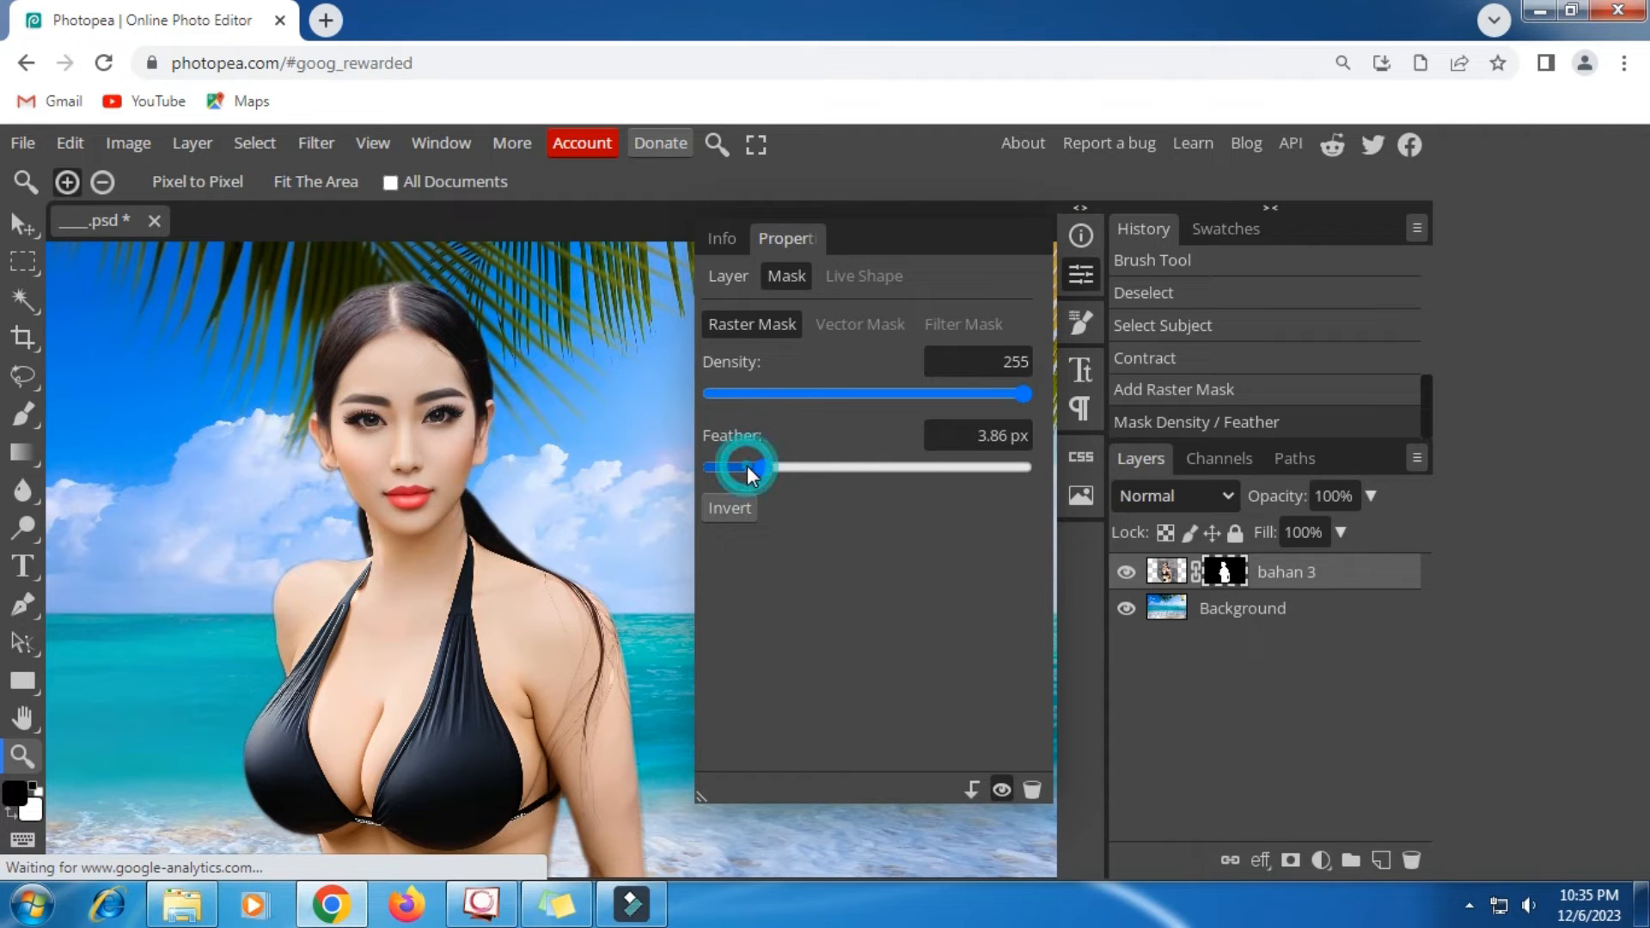
scroll(538, 535, down, 2)
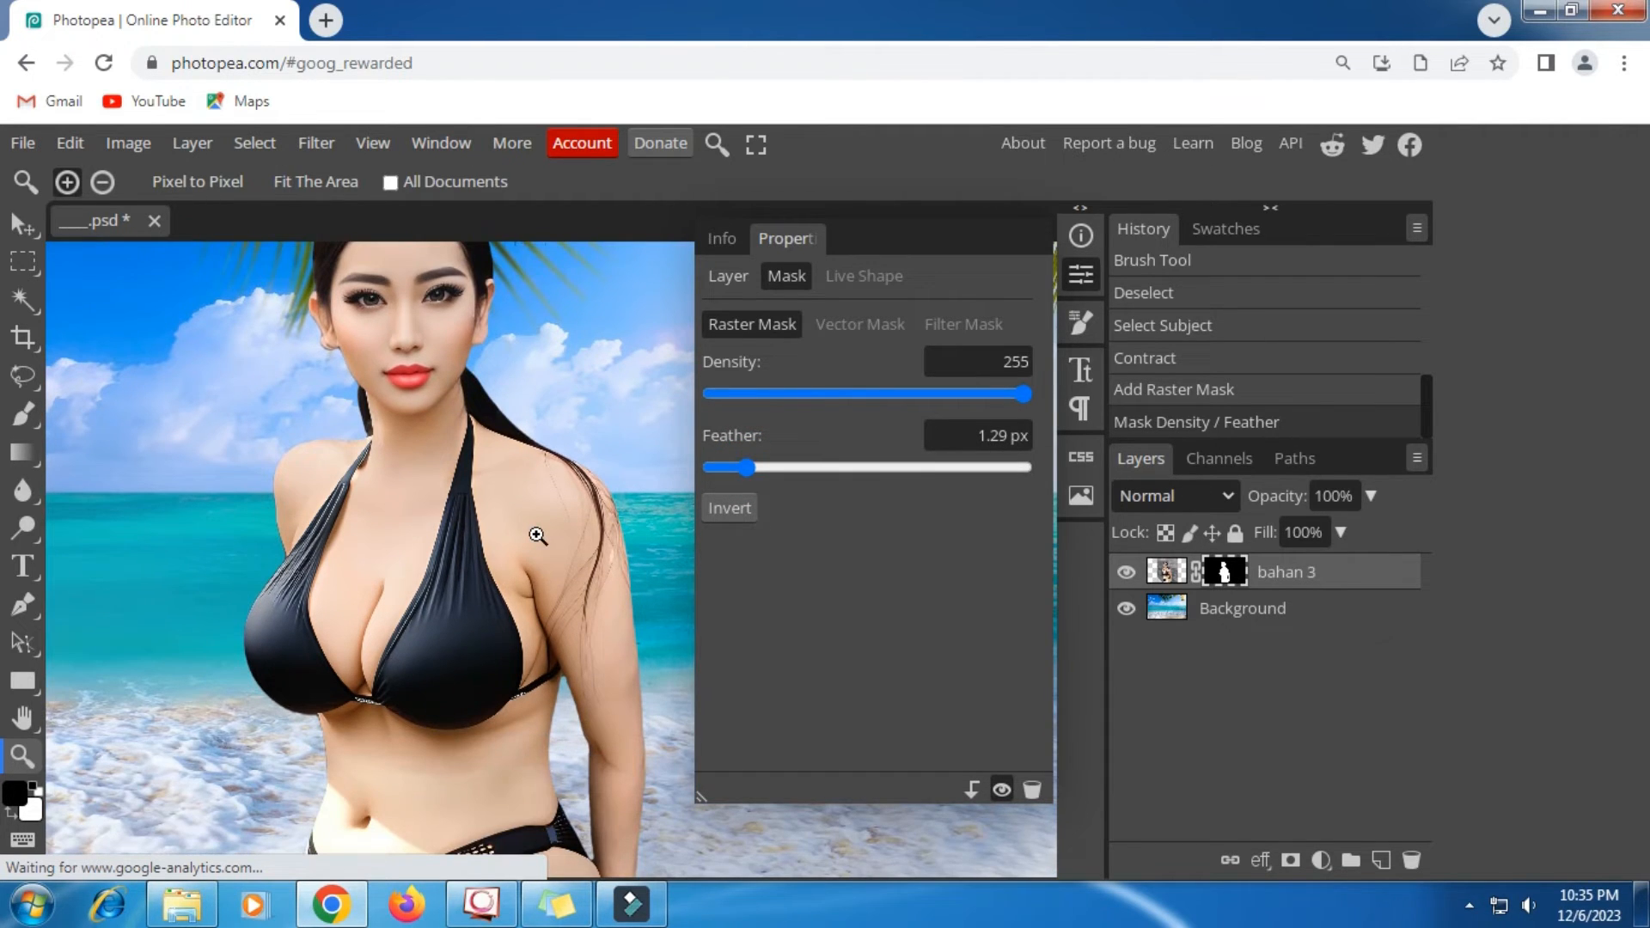
scroll(538, 535, up, 2)
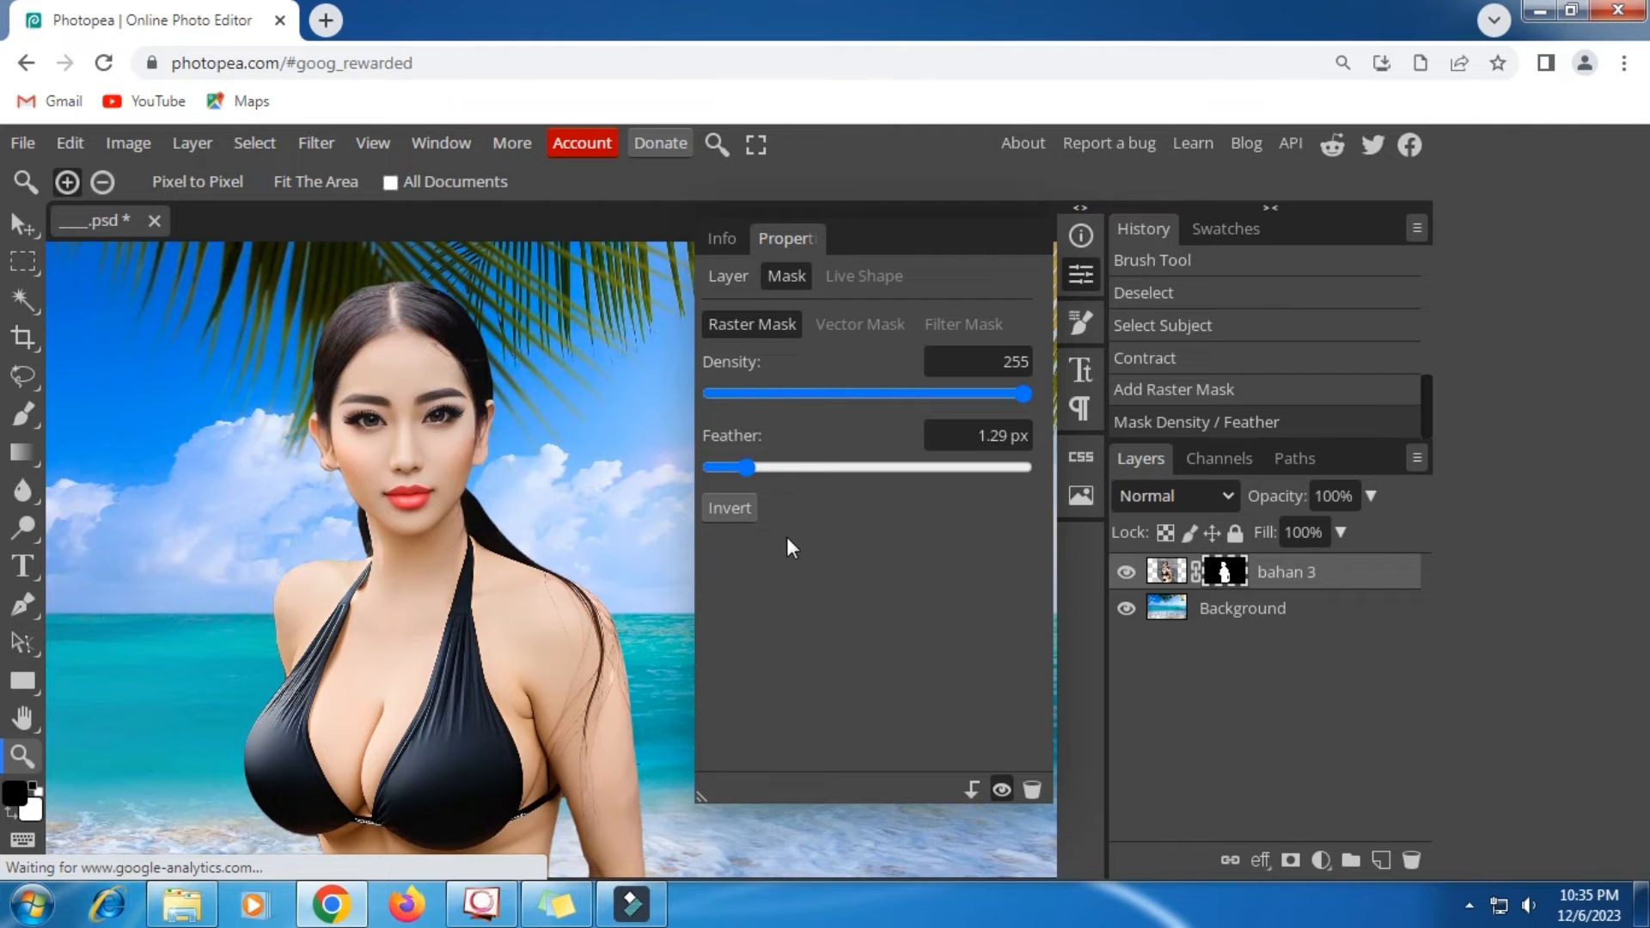
click(1080, 275)
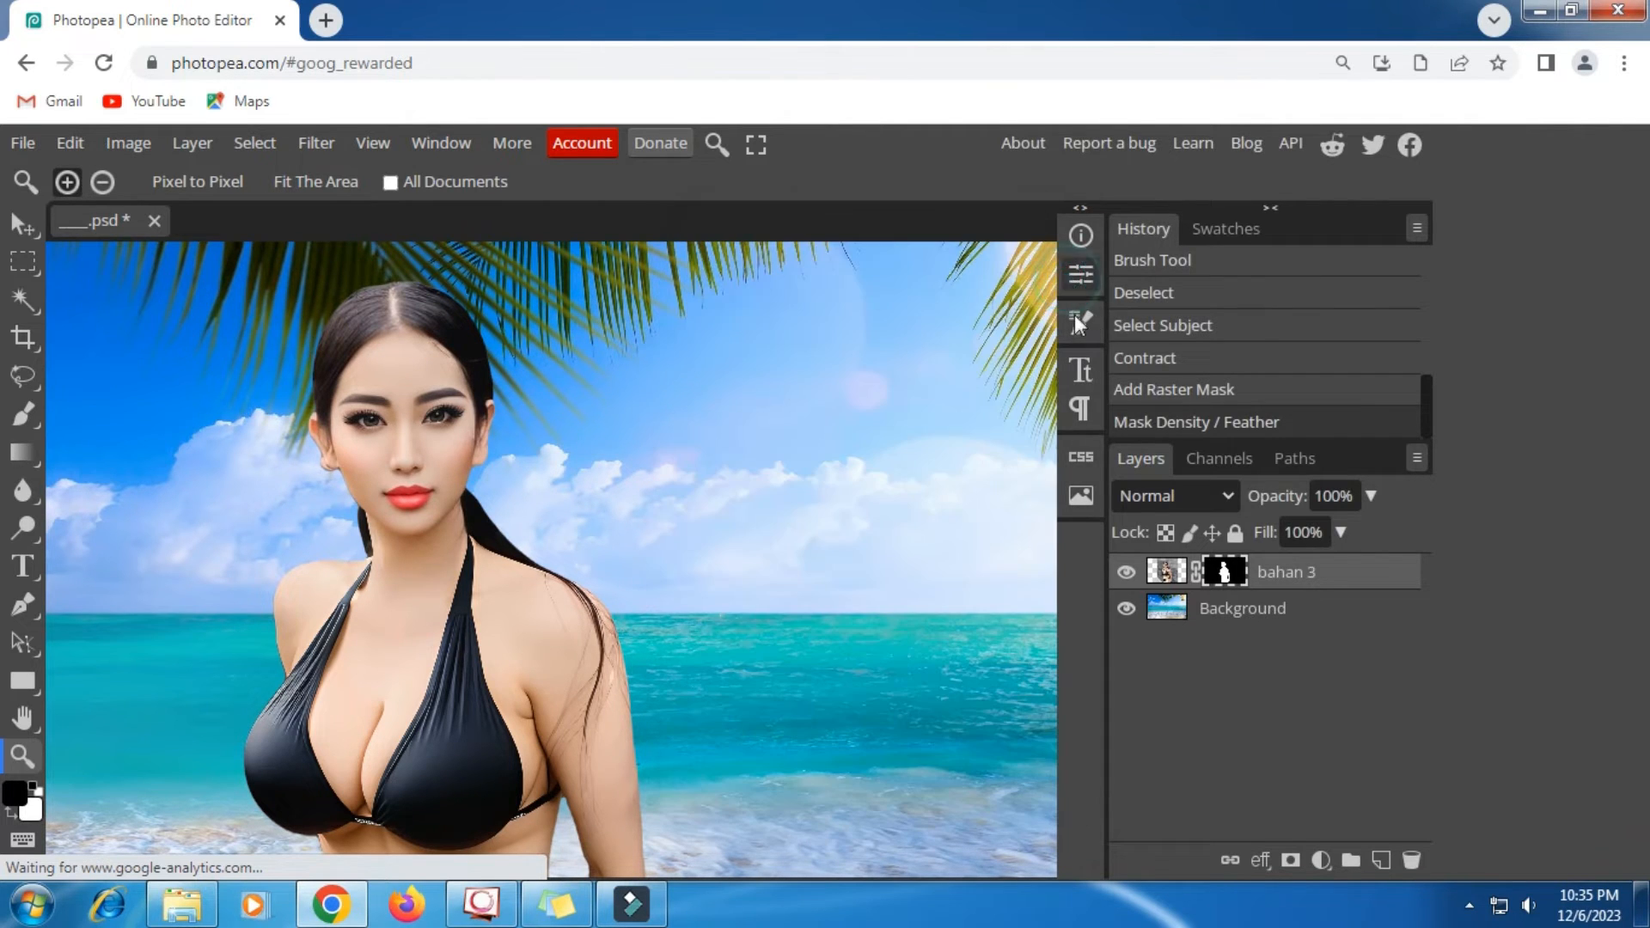
- Open the Match Color adjustment for the image of the bahan 3 layer, keeping the dialog clear of the figure
click(1167, 574)
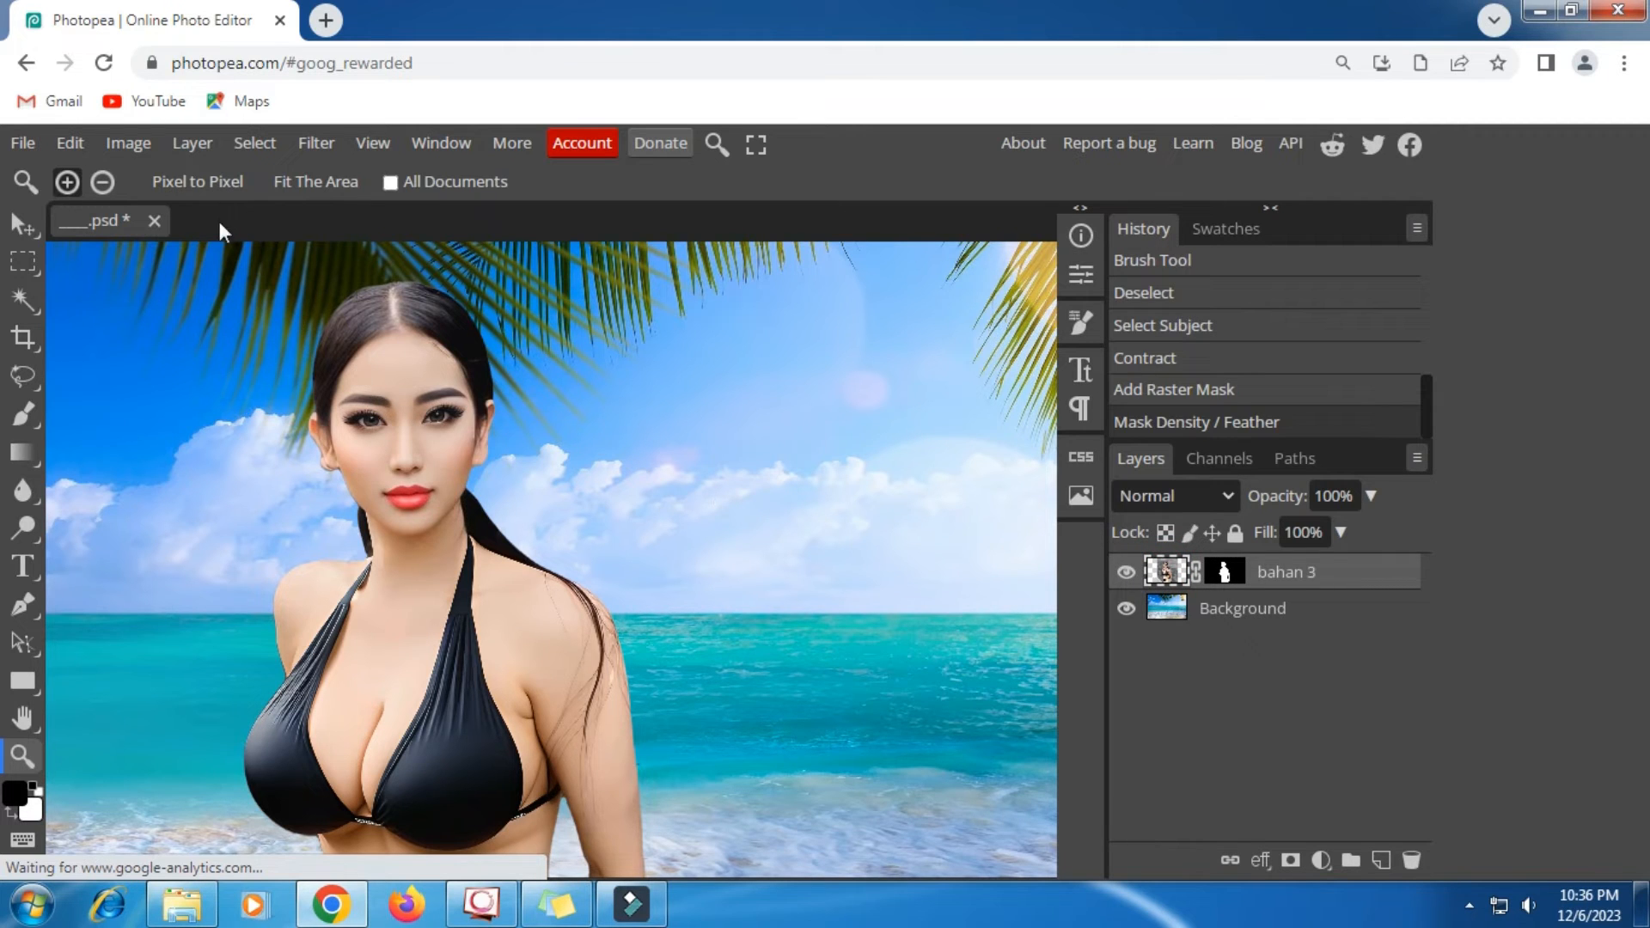
click(142, 141)
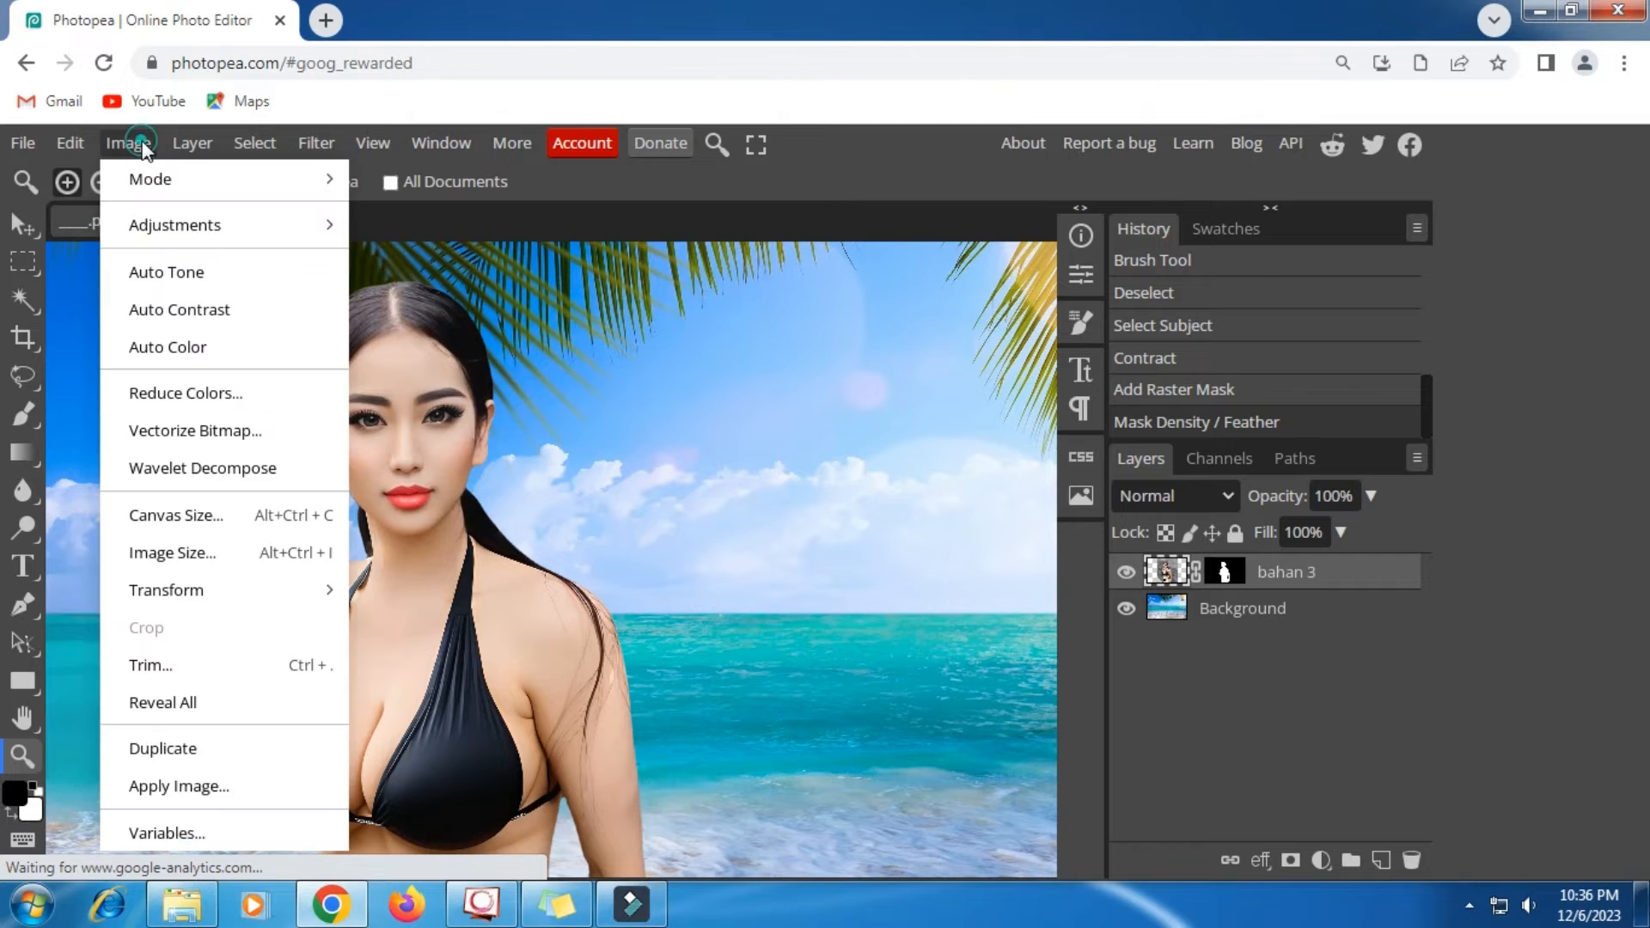
mouse_move(175, 230)
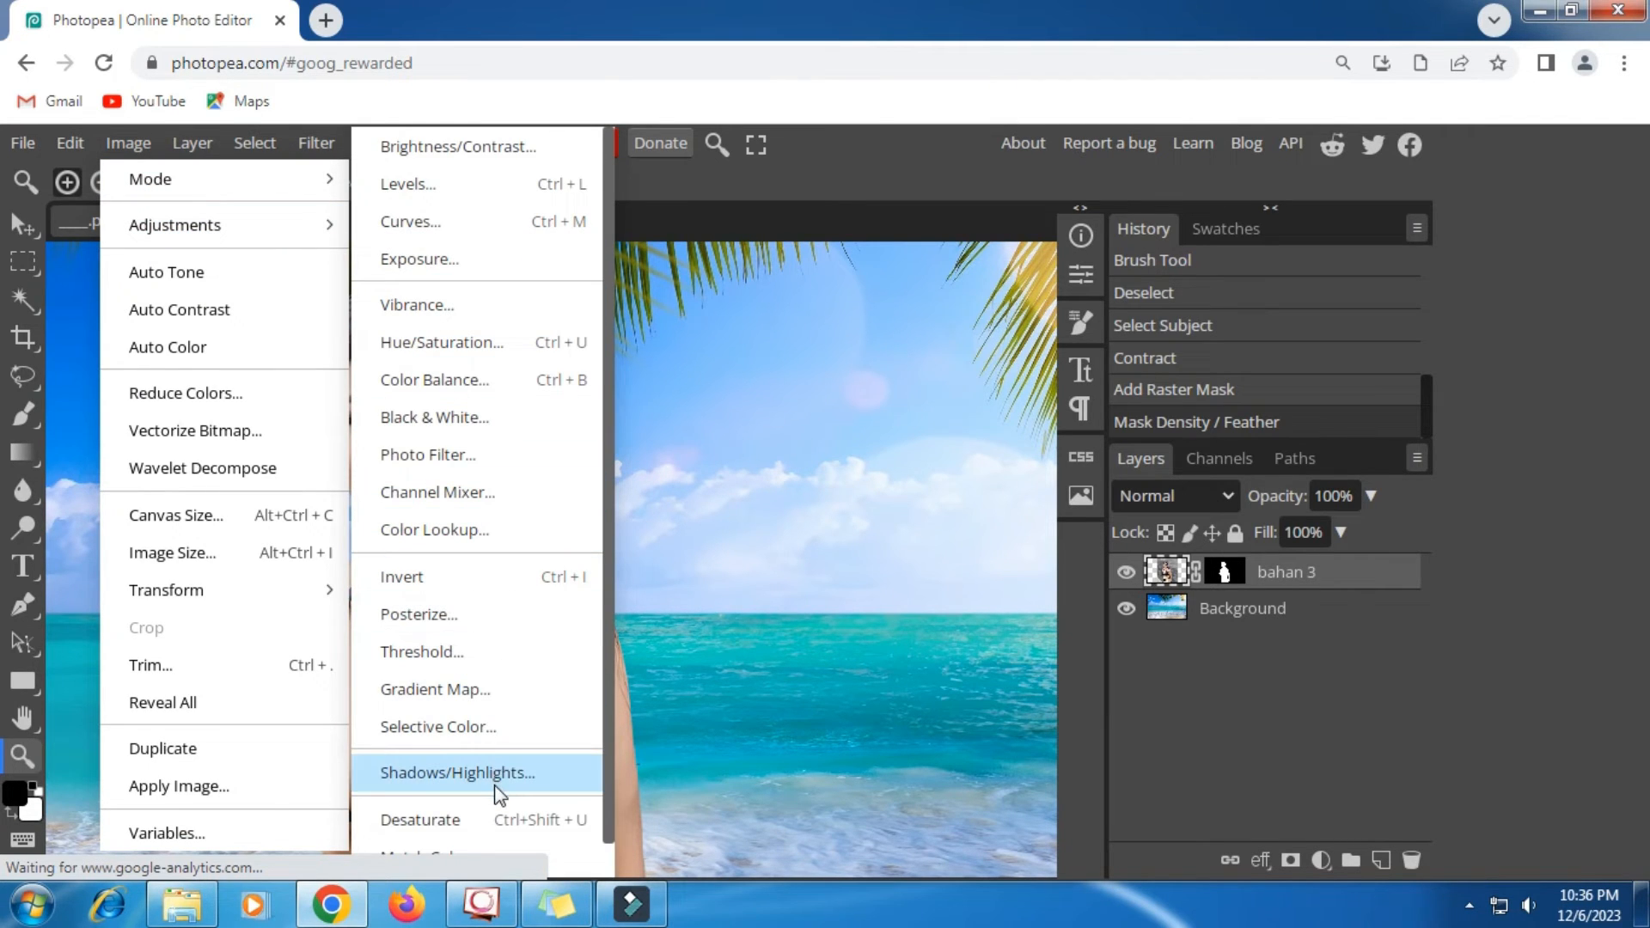
scroll(497, 784, down, 1)
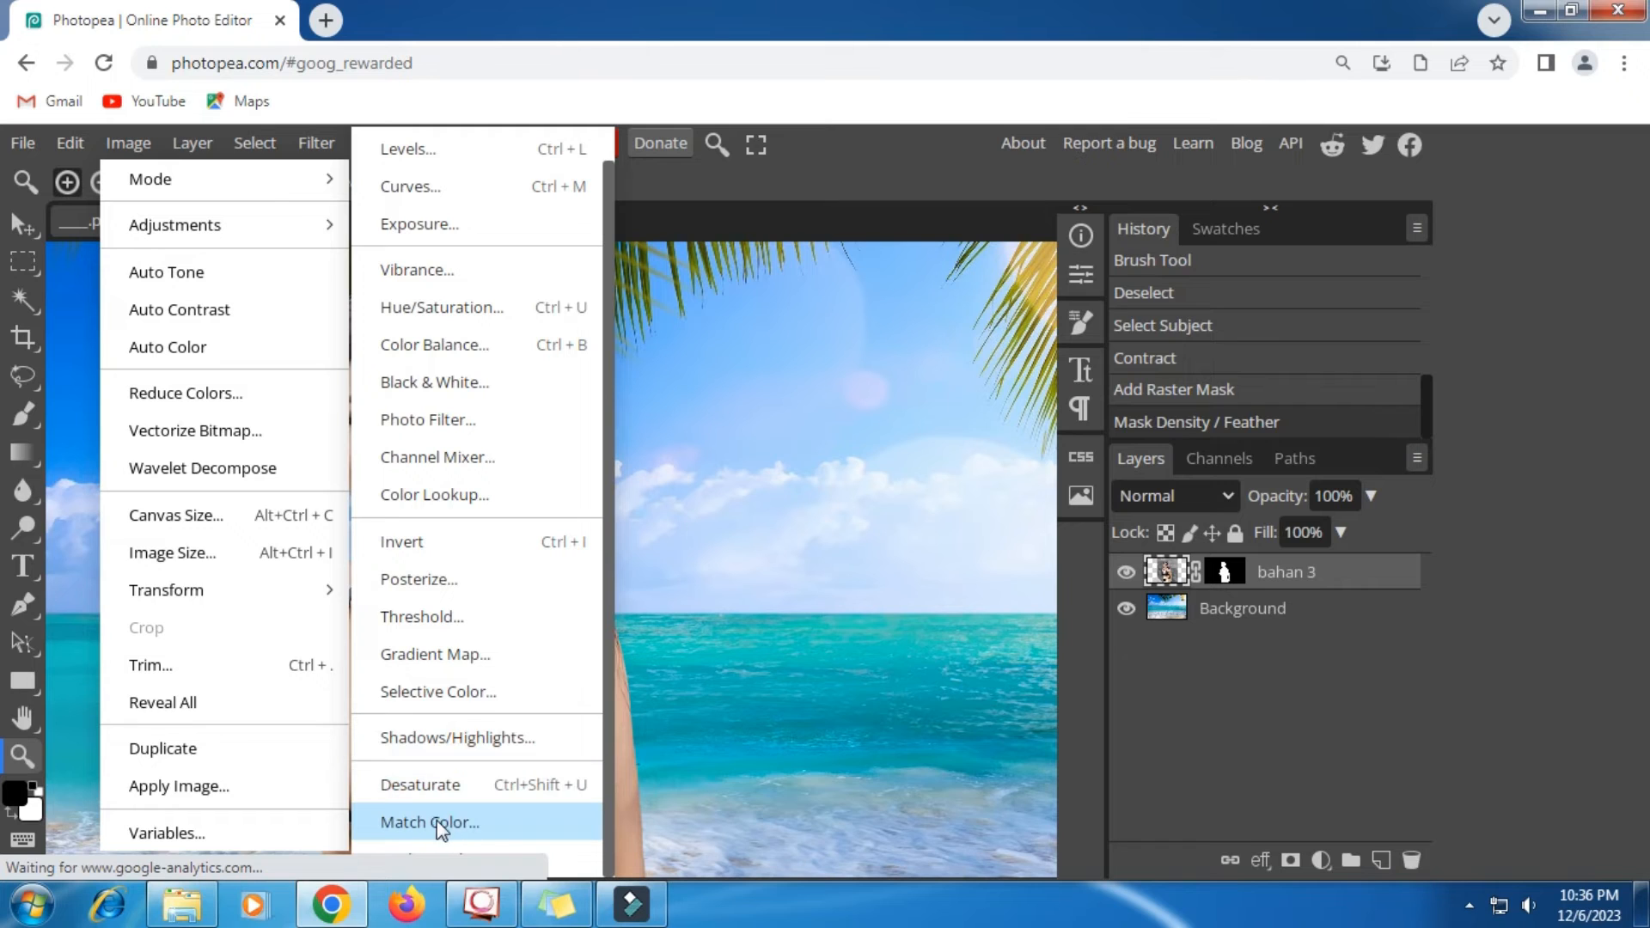
click(486, 821)
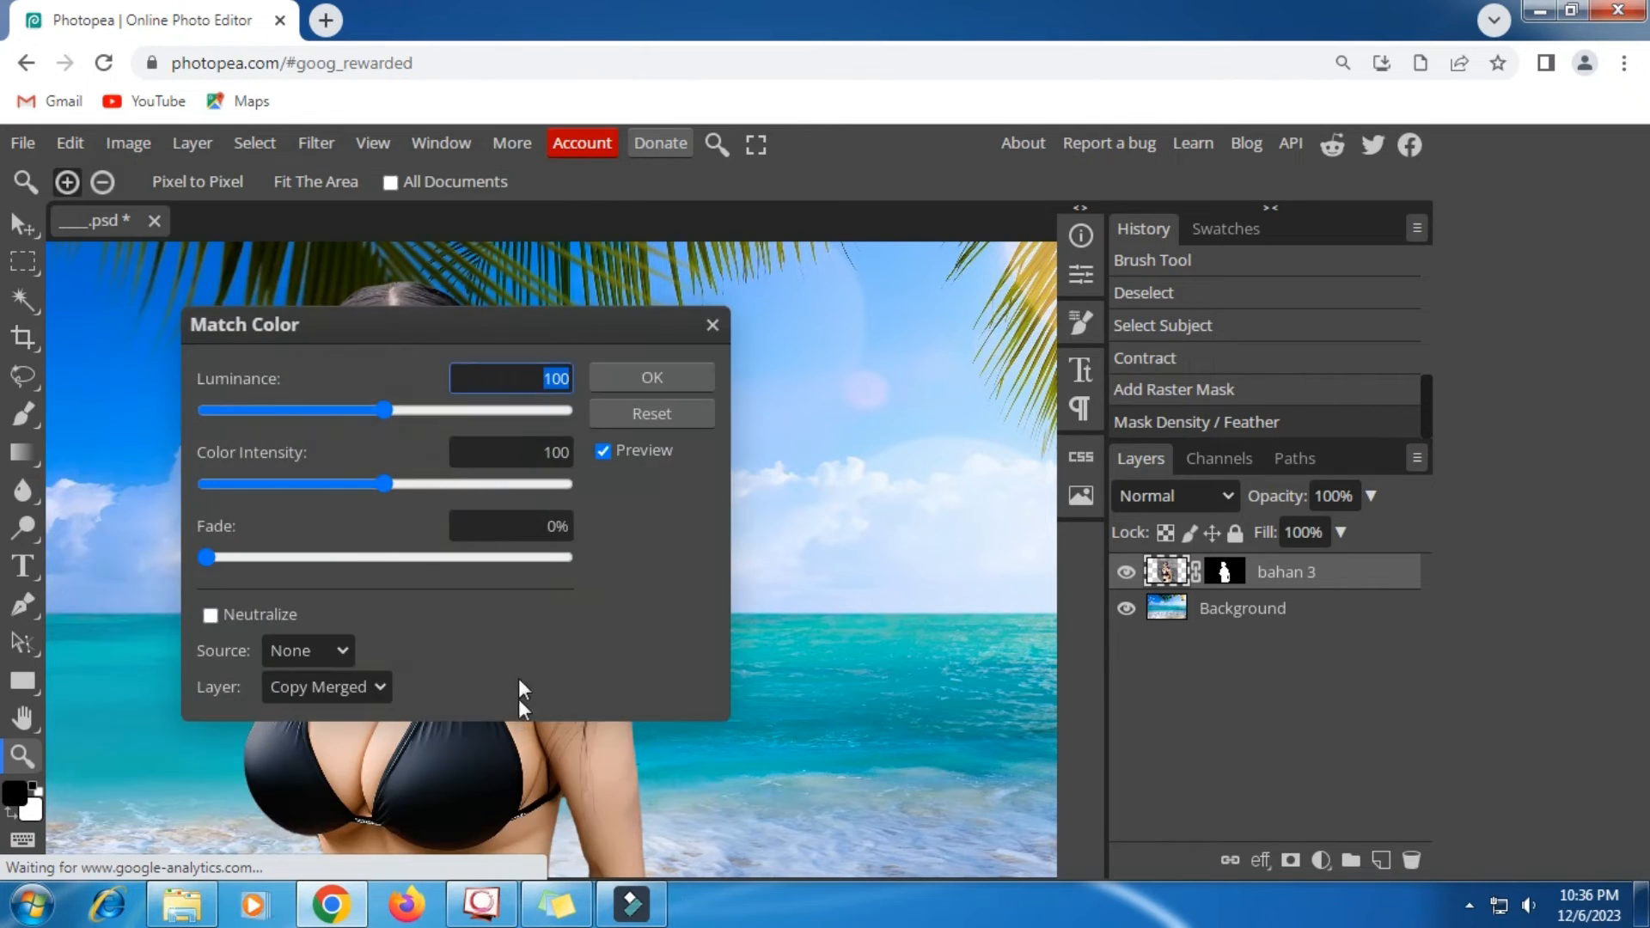
drag(452, 316, 926, 273)
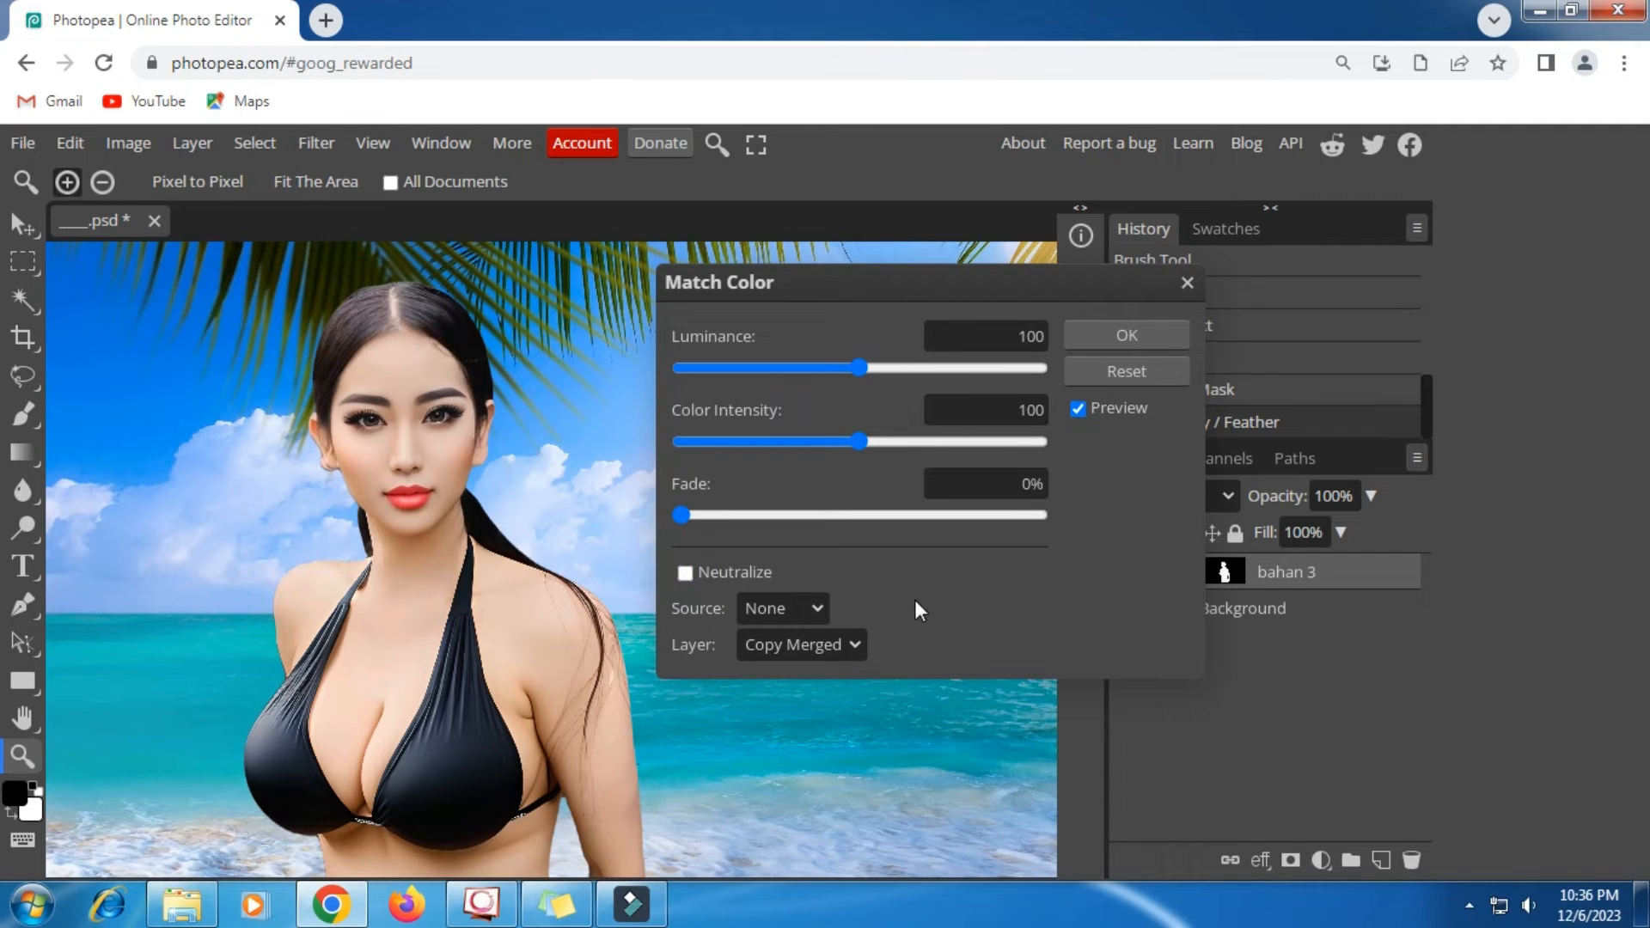
- Turn on Neutralize and match the colours to the bahan 3 layer of ____.psd as the source
click(813, 608)
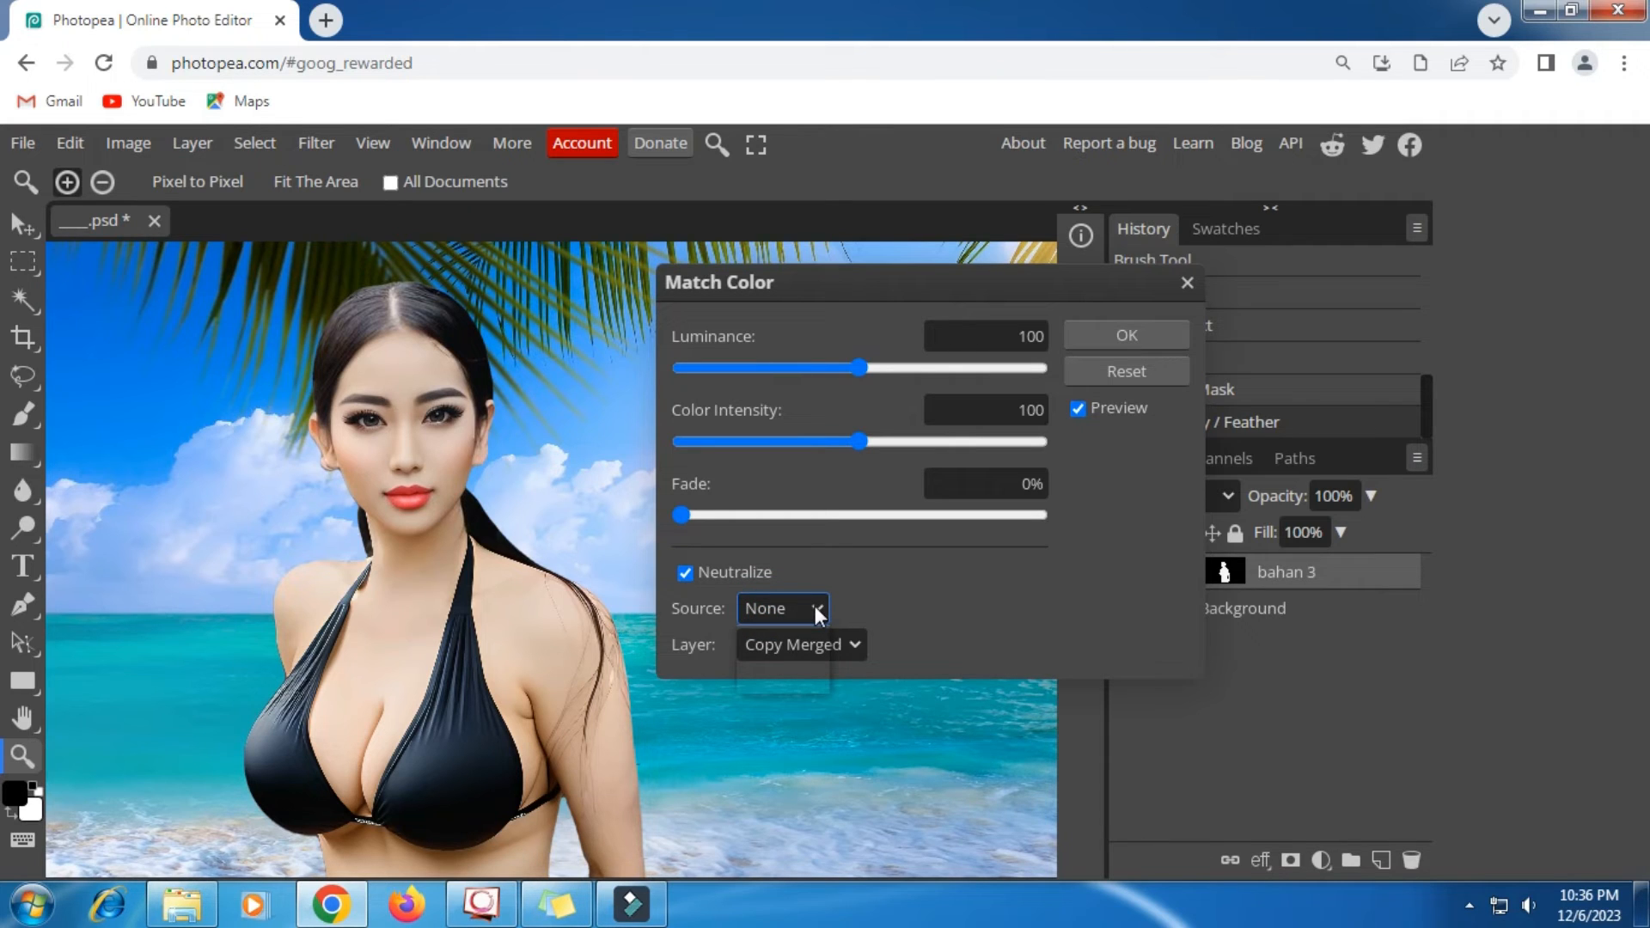
click(815, 606)
click(782, 610)
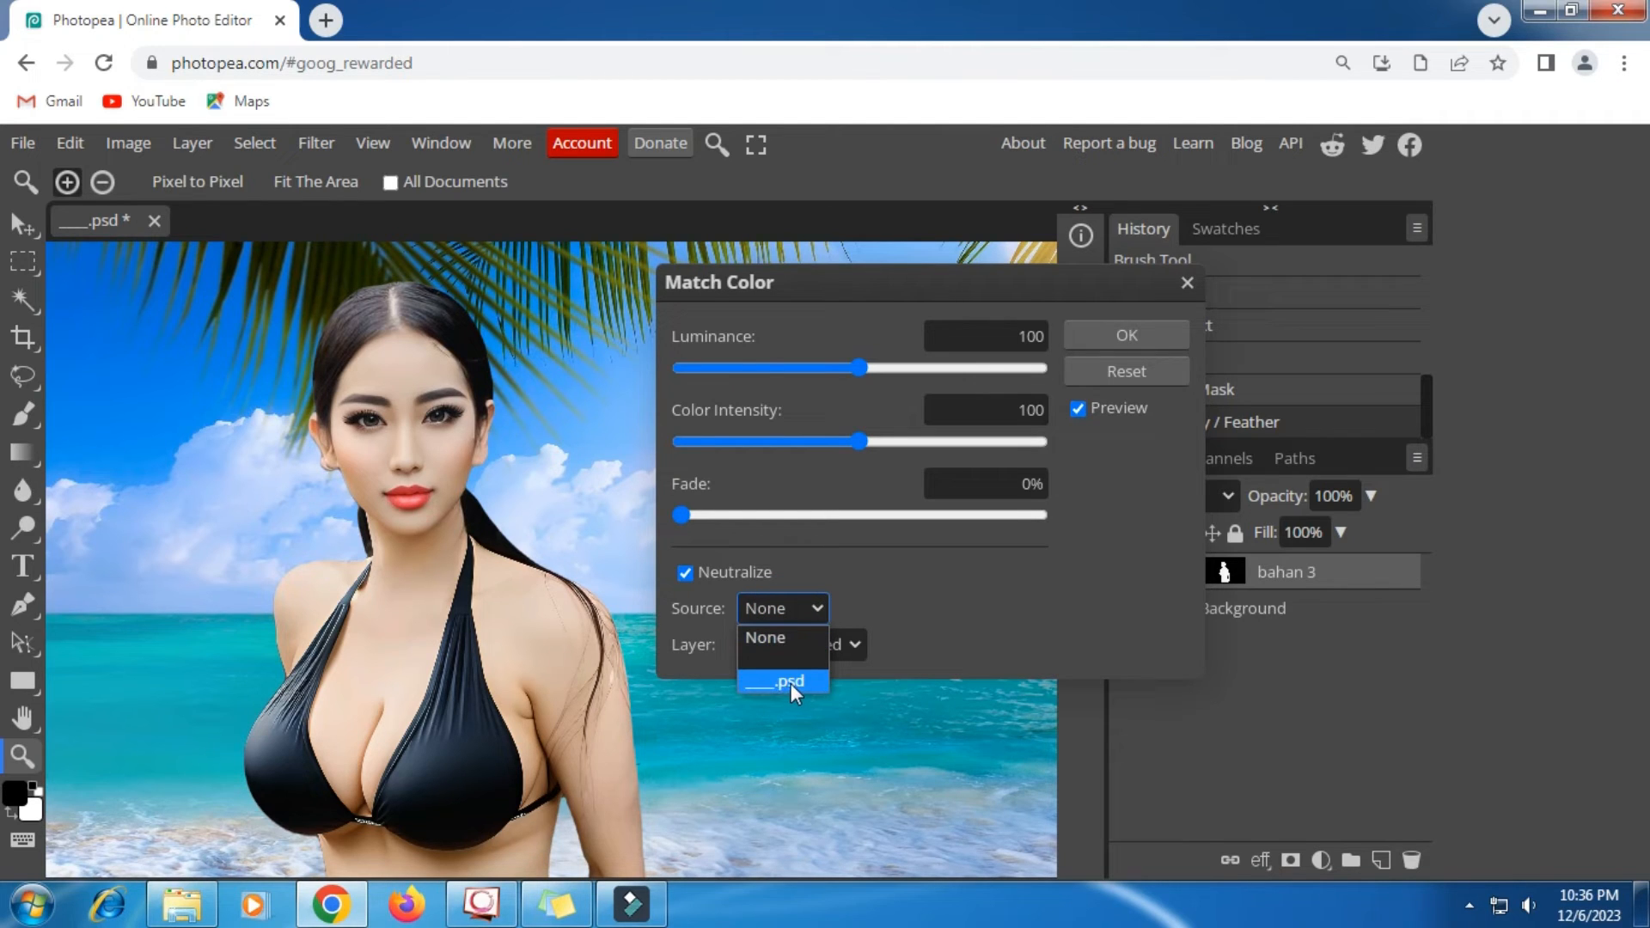
click(790, 683)
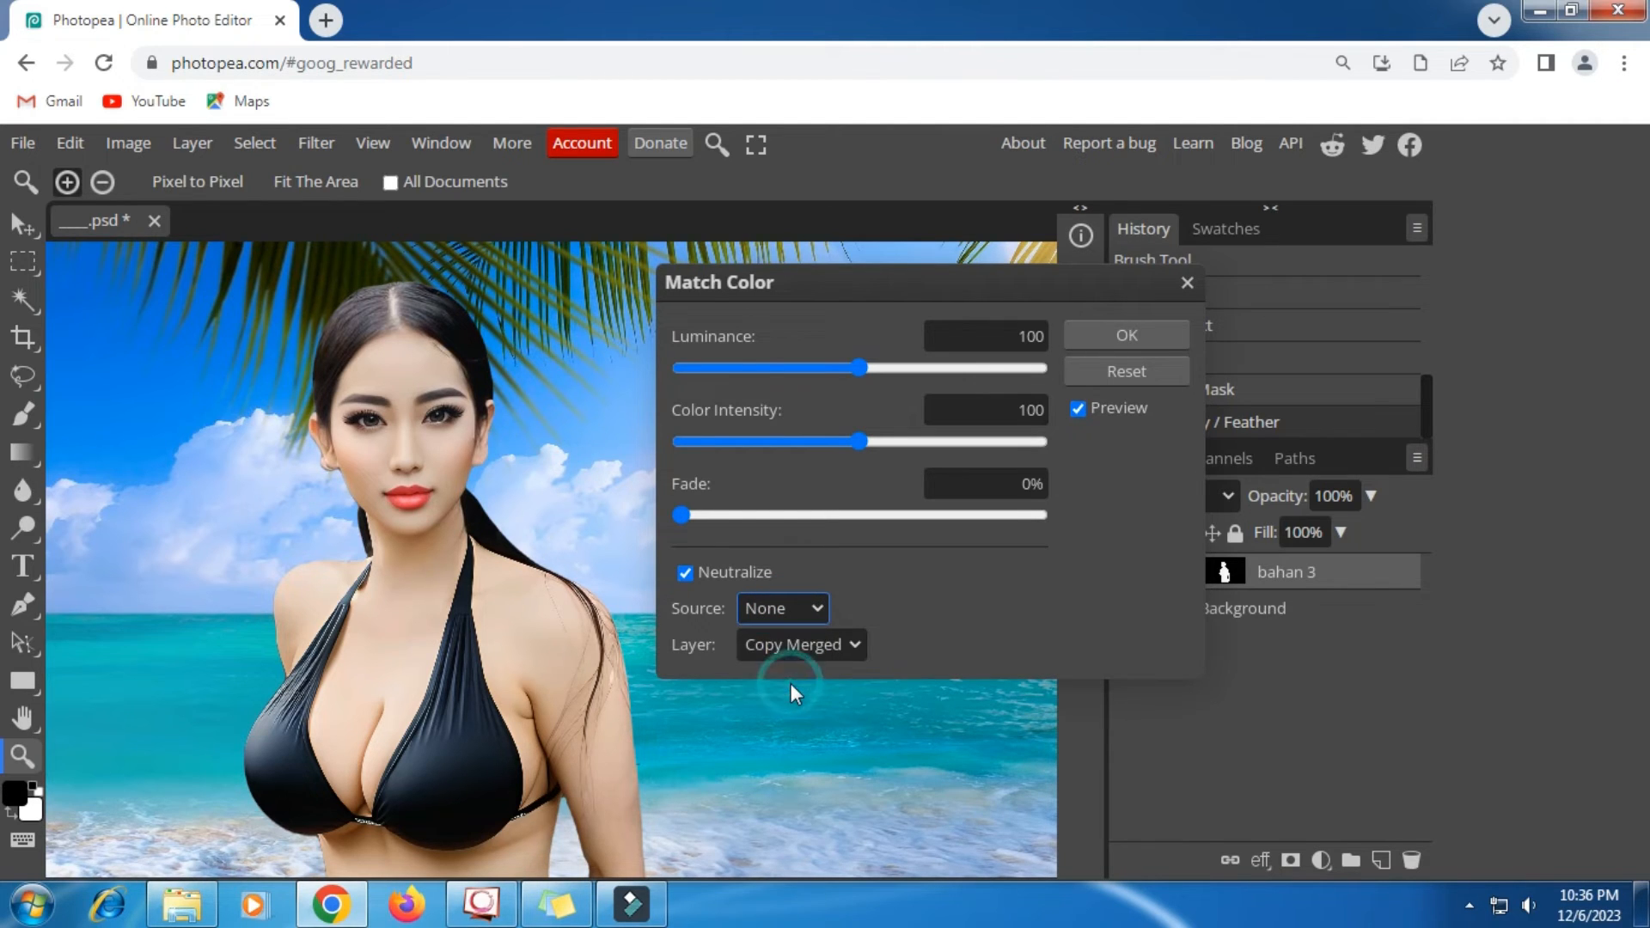
click(812, 642)
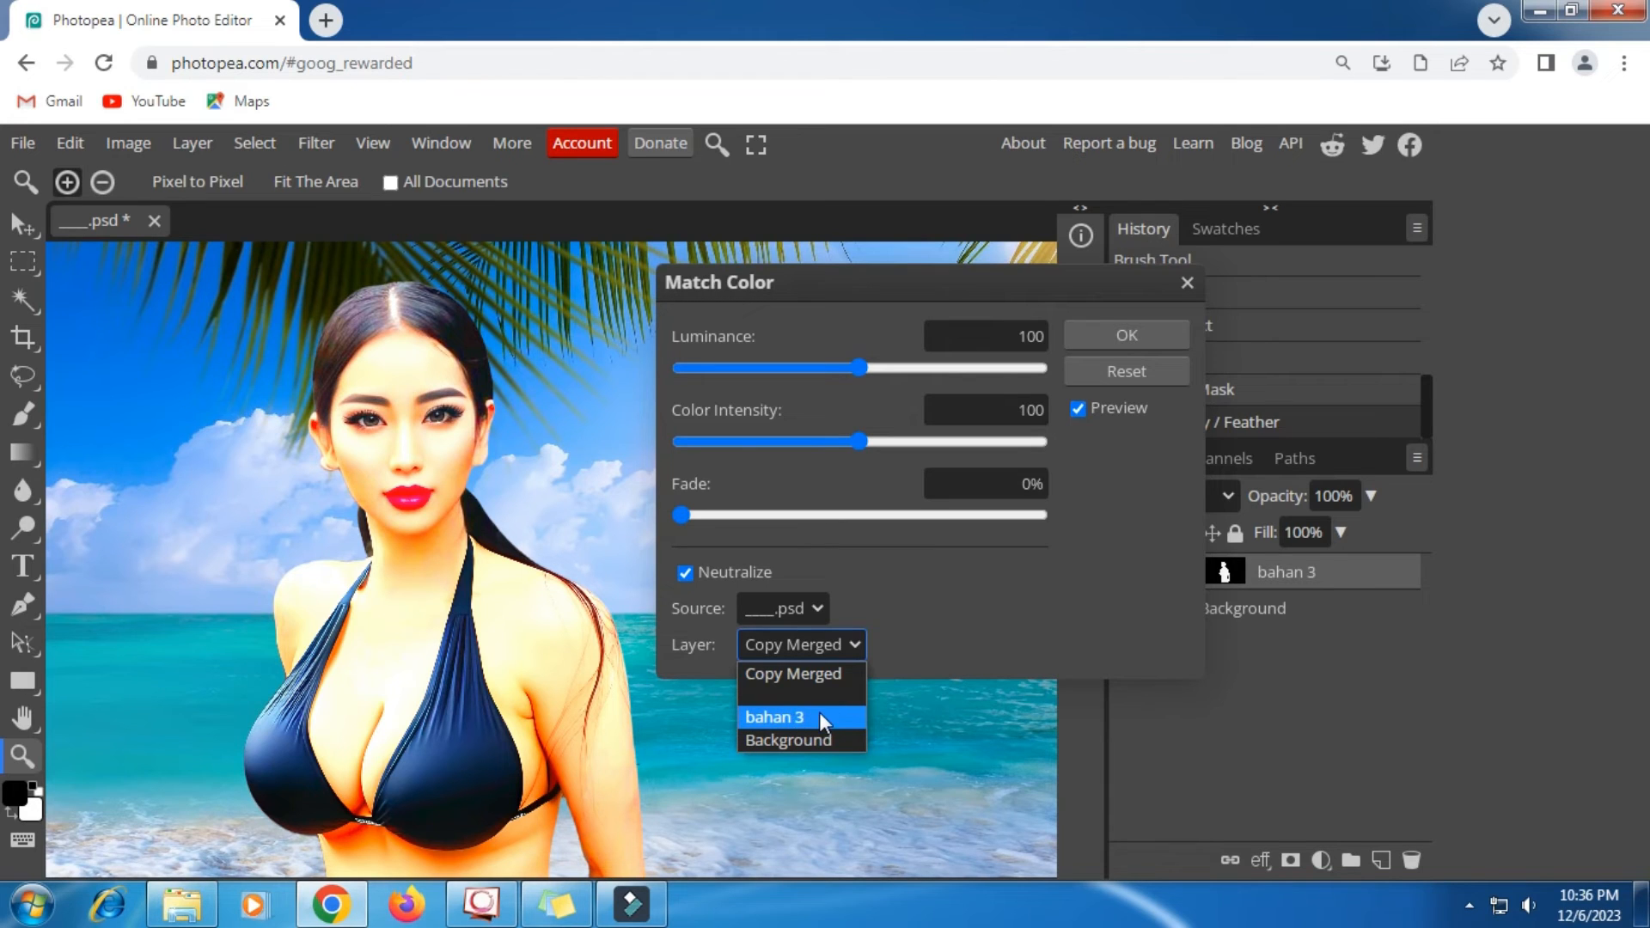
click(774, 609)
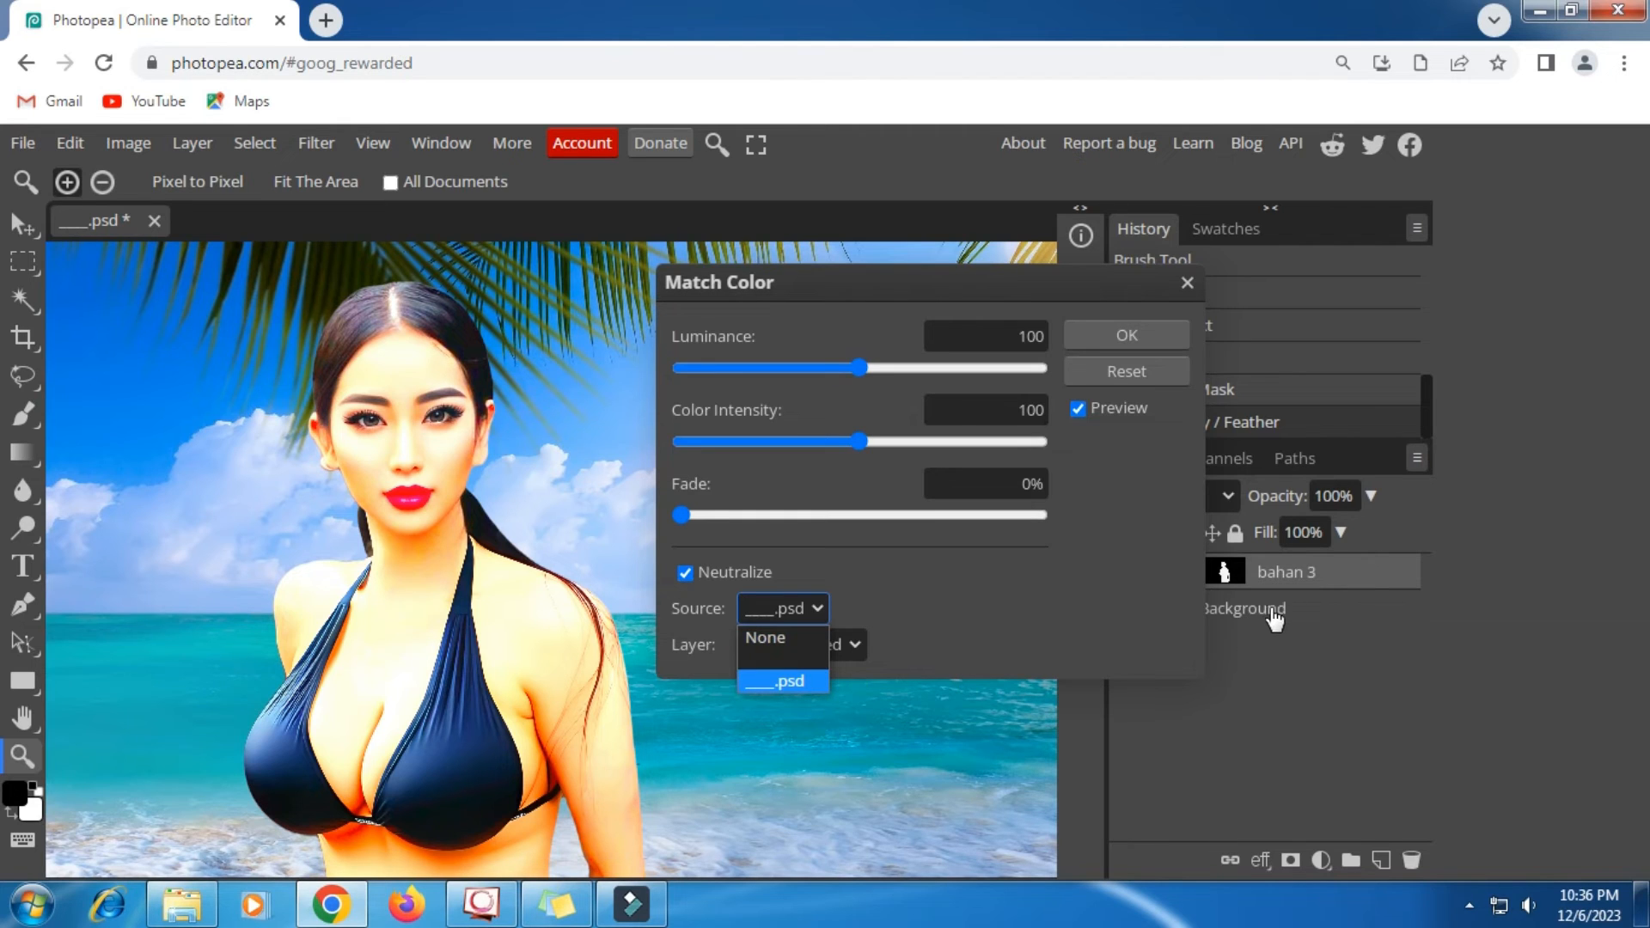
click(920, 643)
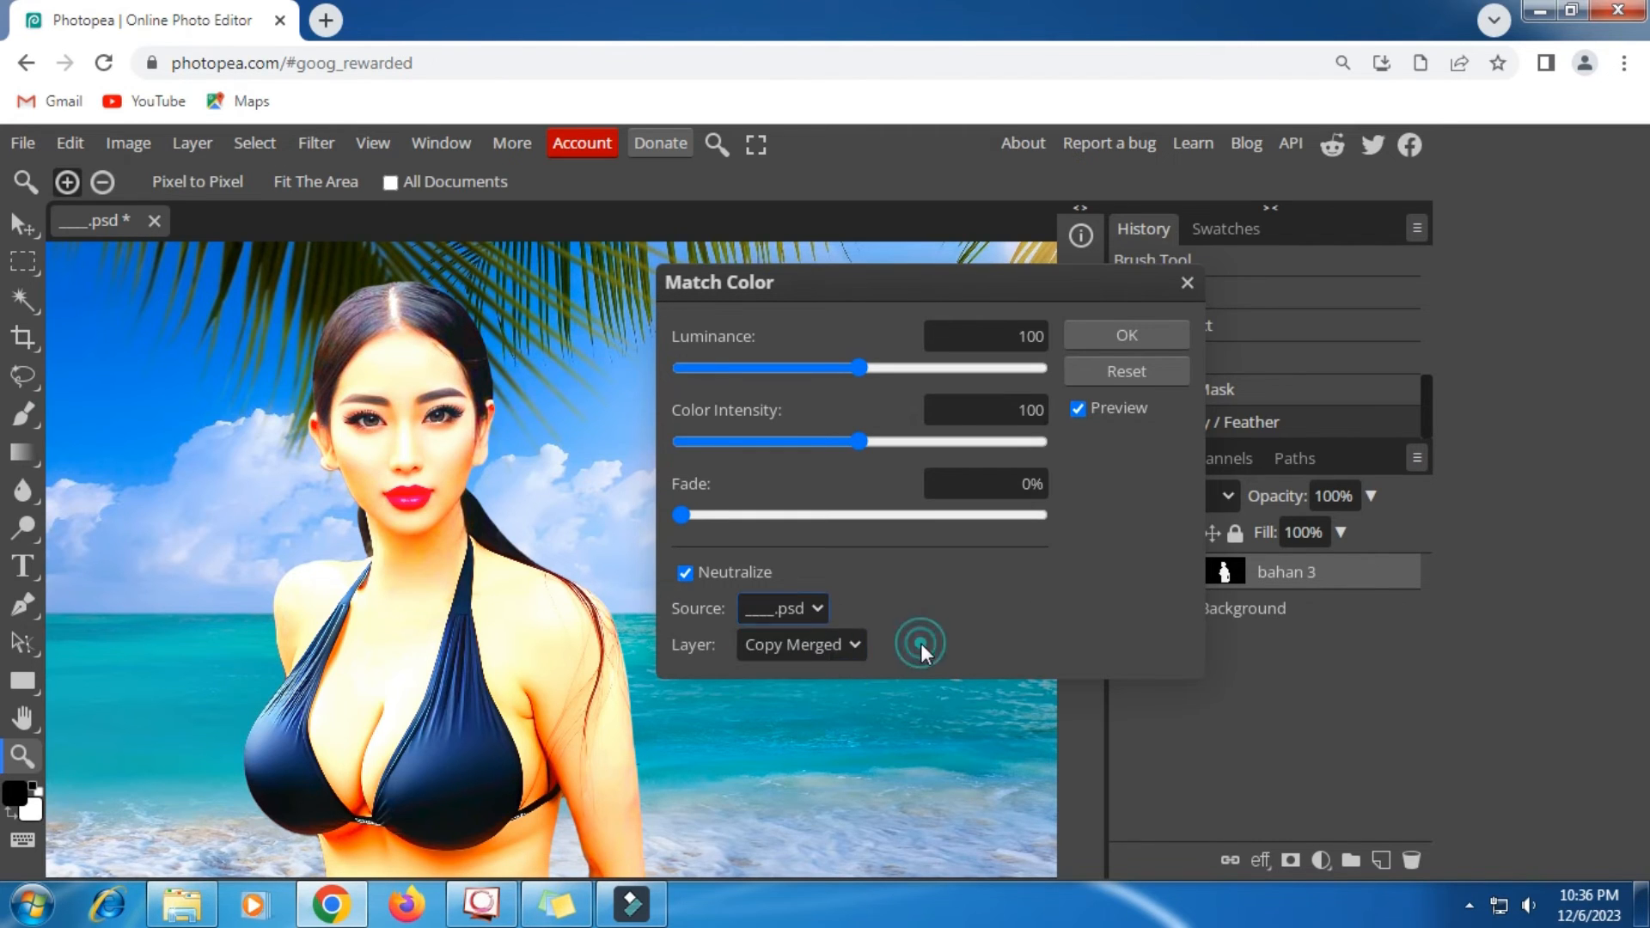
click(811, 644)
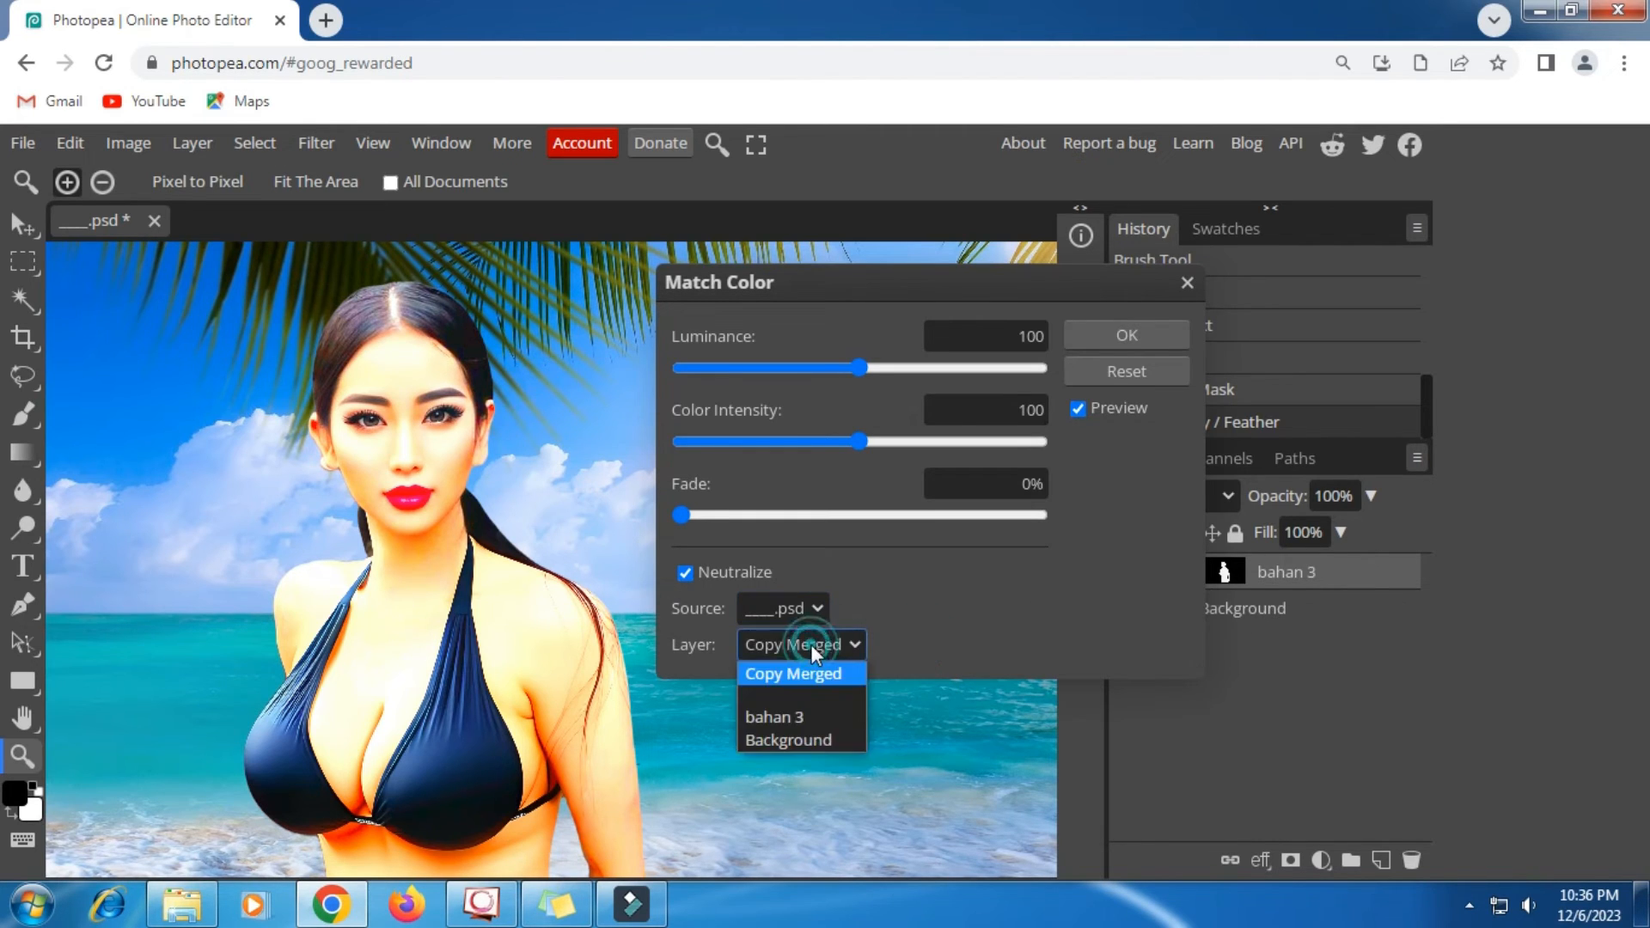
click(785, 715)
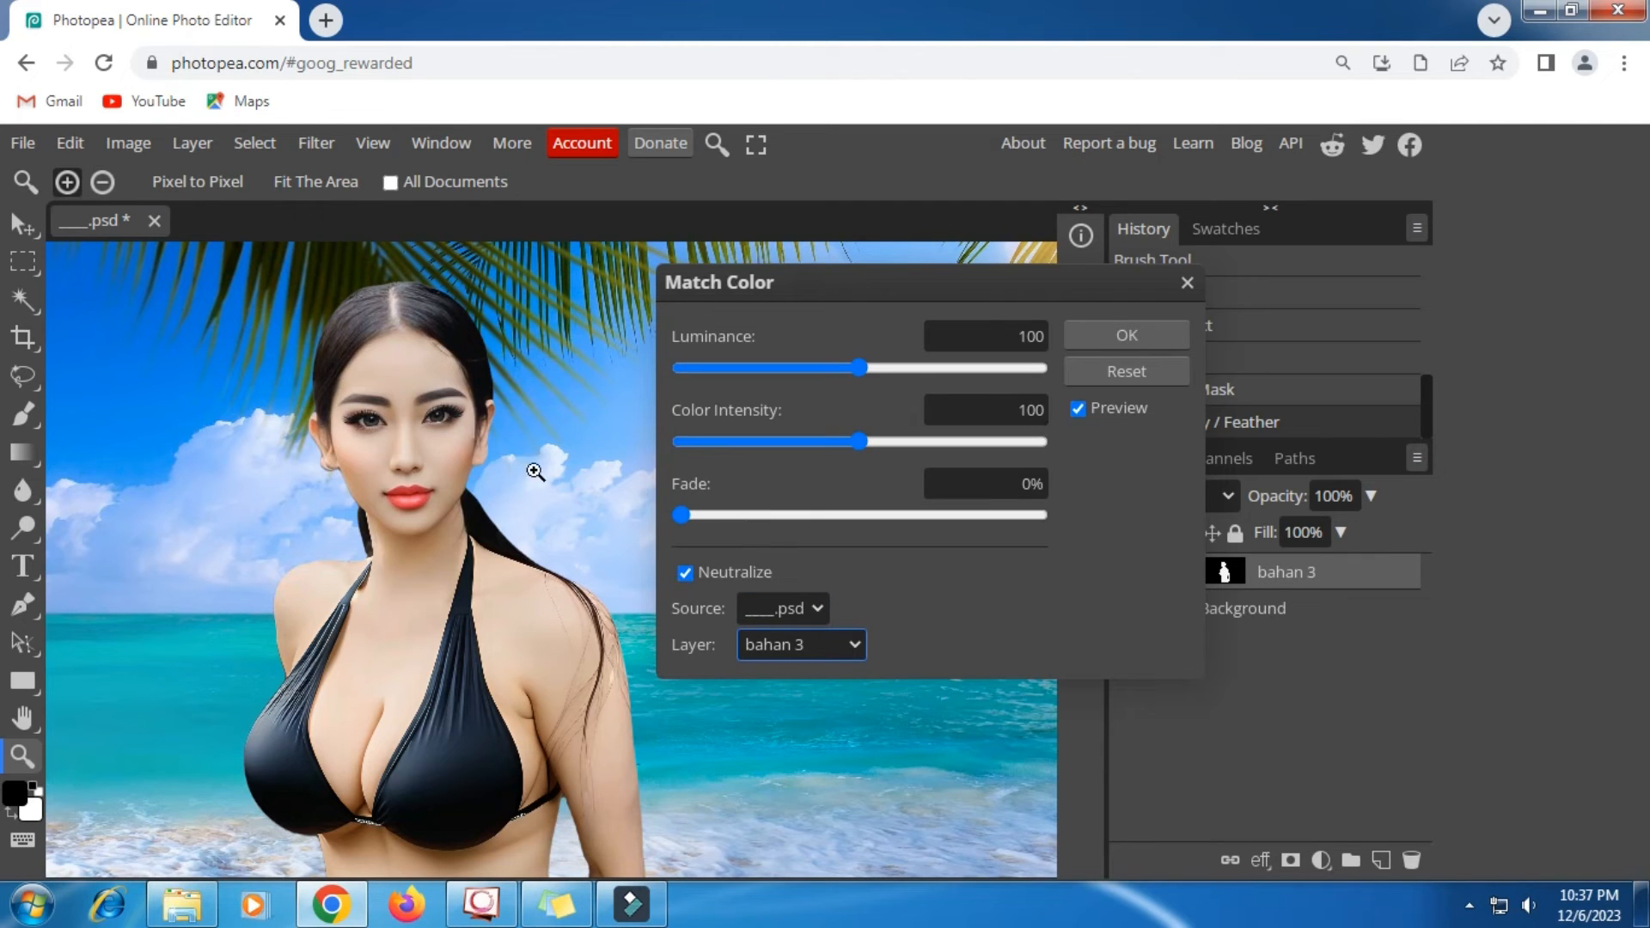
- Set the Match Color intensity to 106 after trying stronger values on the figure
scroll(488, 463, down, 1)
scroll(488, 464, up, 1)
click(887, 442)
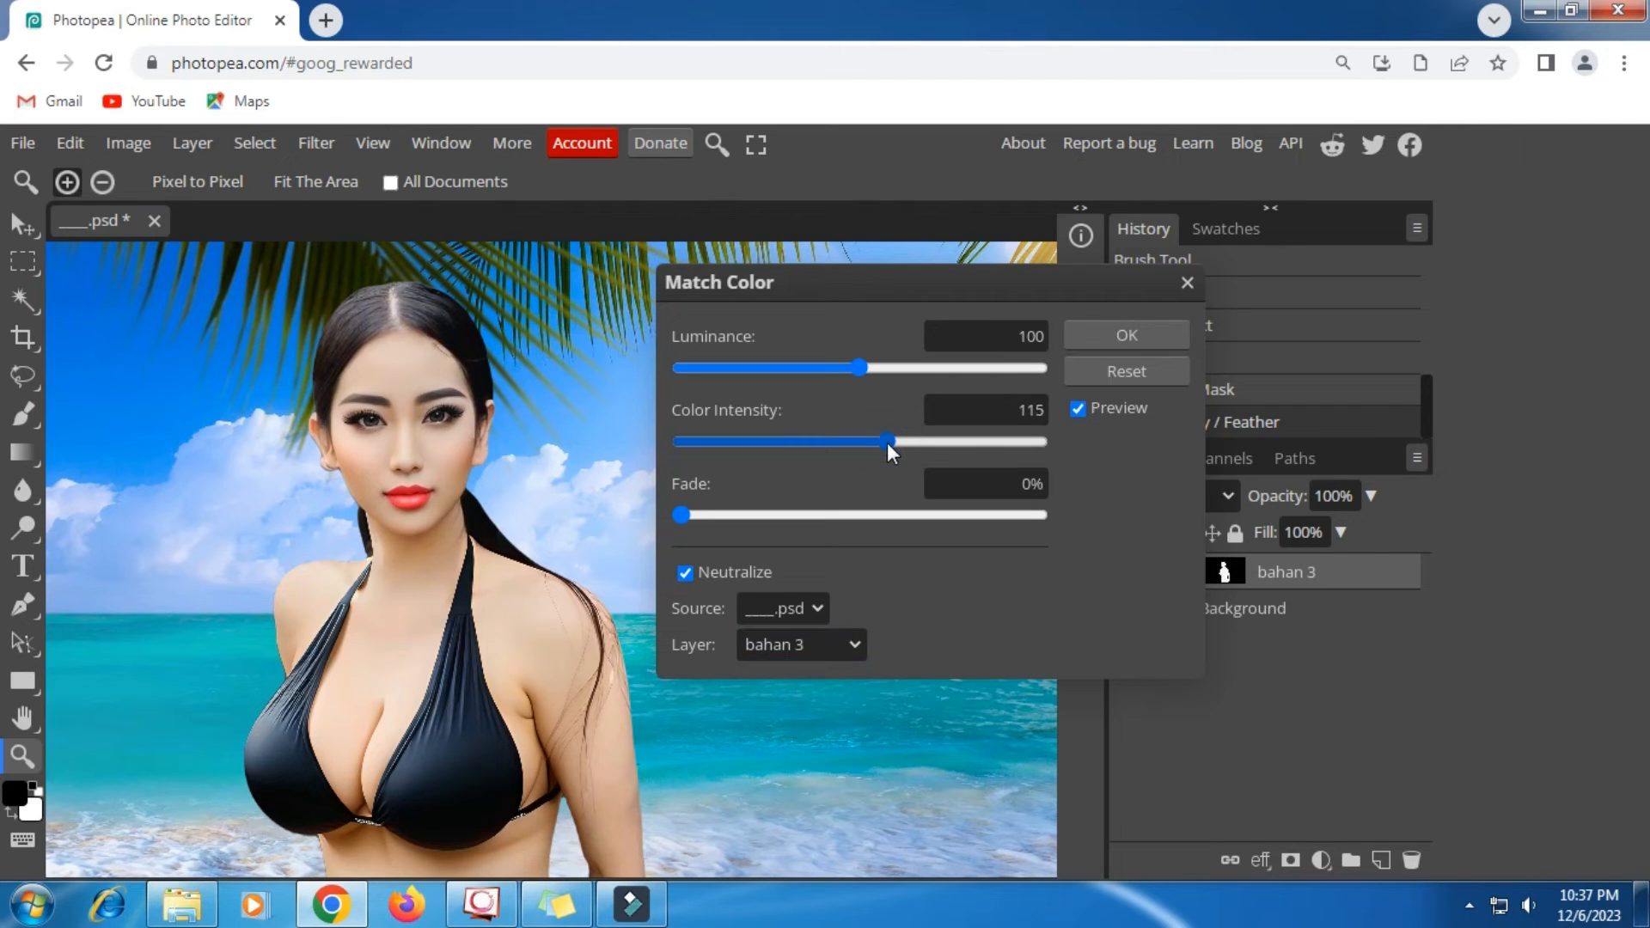
click(972, 441)
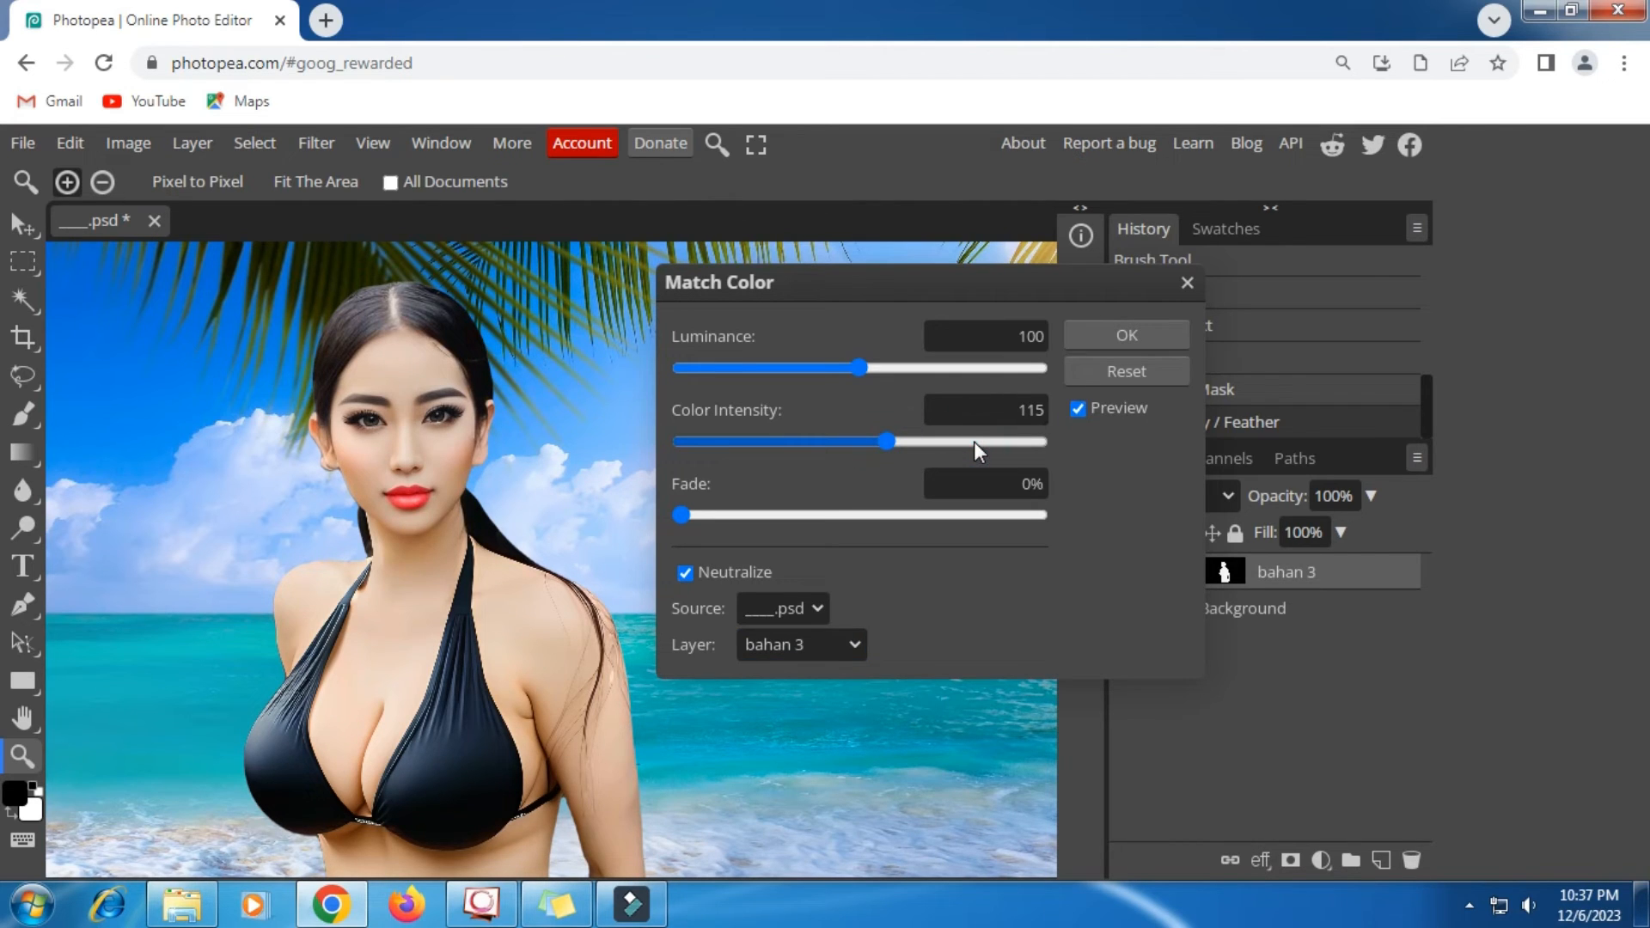
click(870, 442)
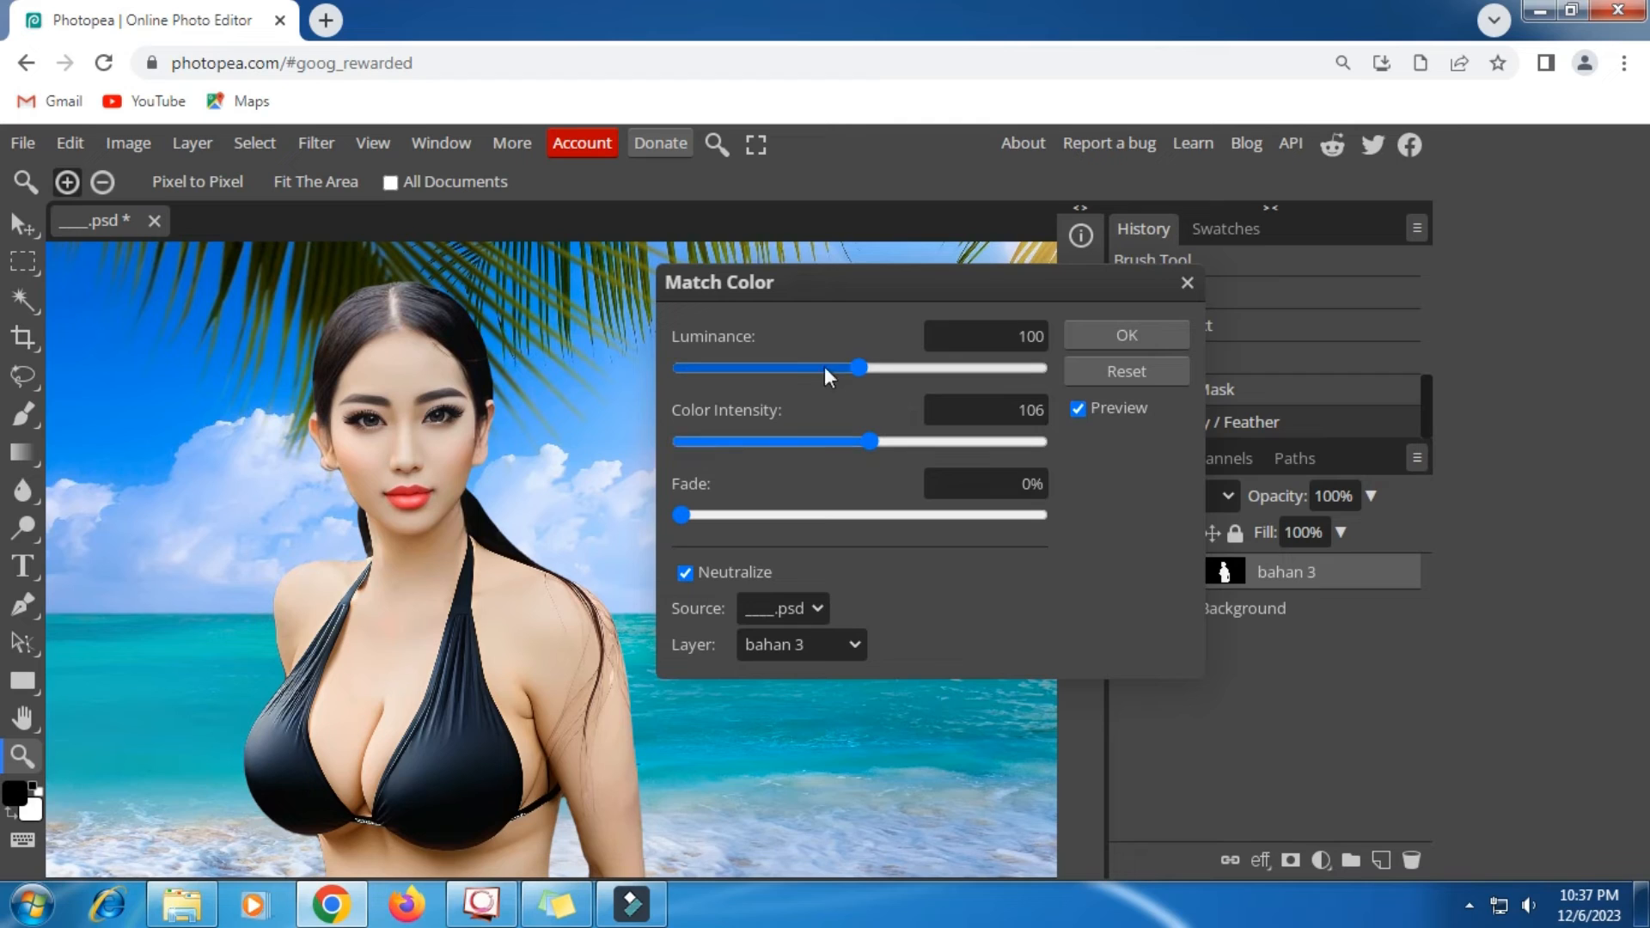
- Set the luminance to 103 and apply the Match Color adjustment to the figure
click(946, 369)
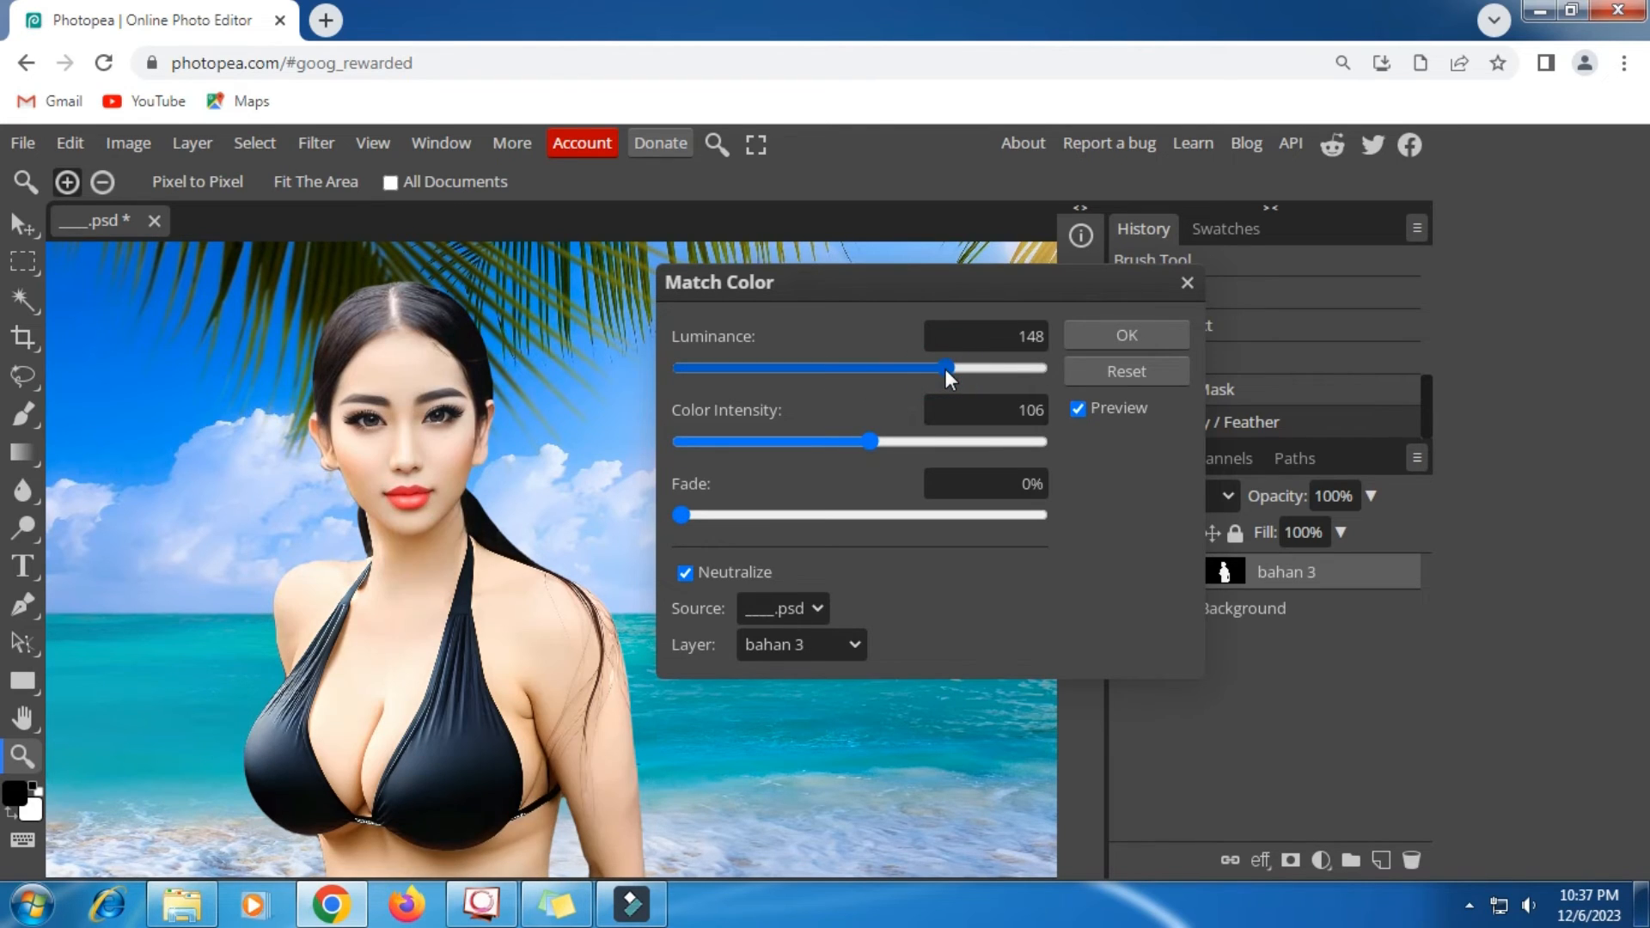
click(855, 367)
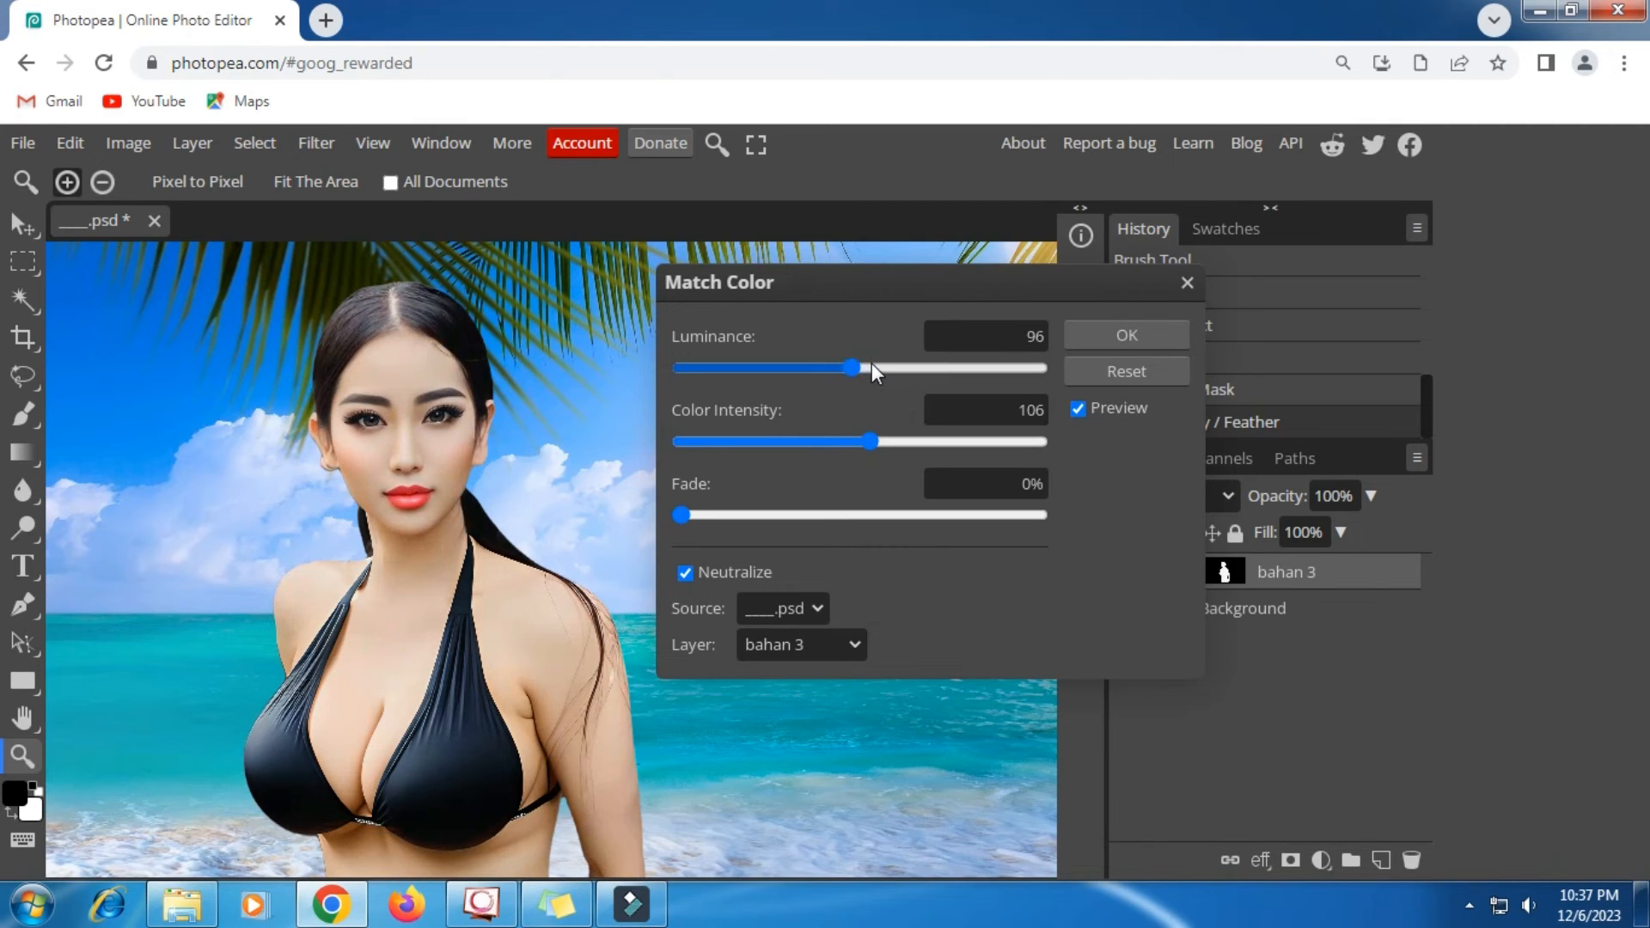
click(863, 368)
scroll(506, 461, down, 3)
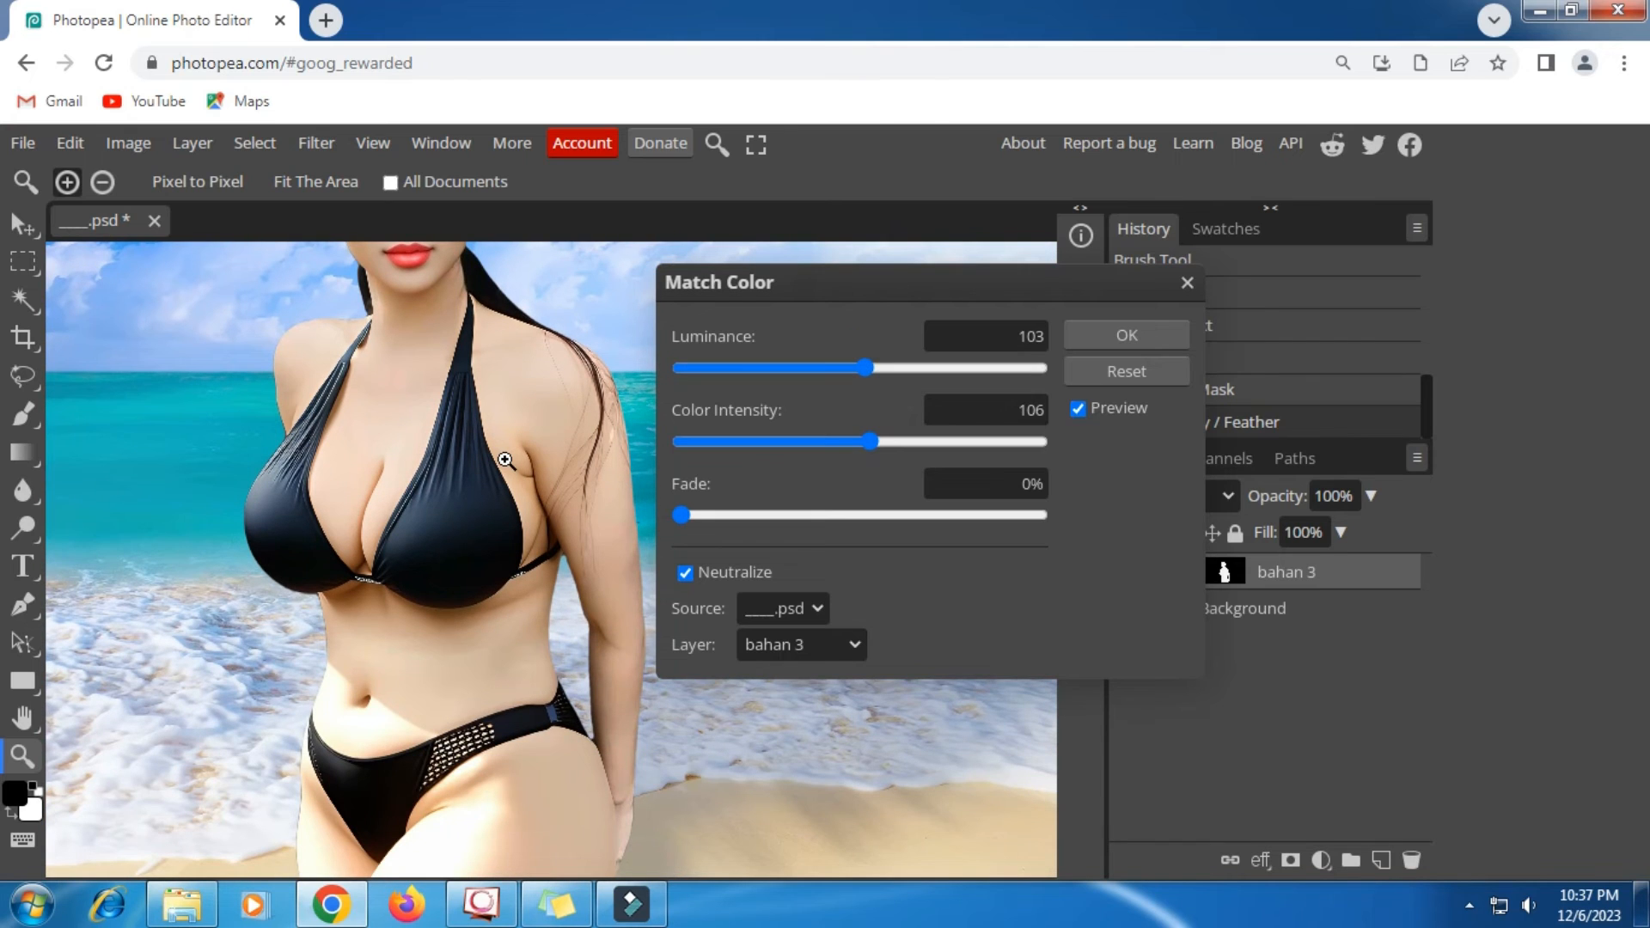
scroll(505, 461, up, 4)
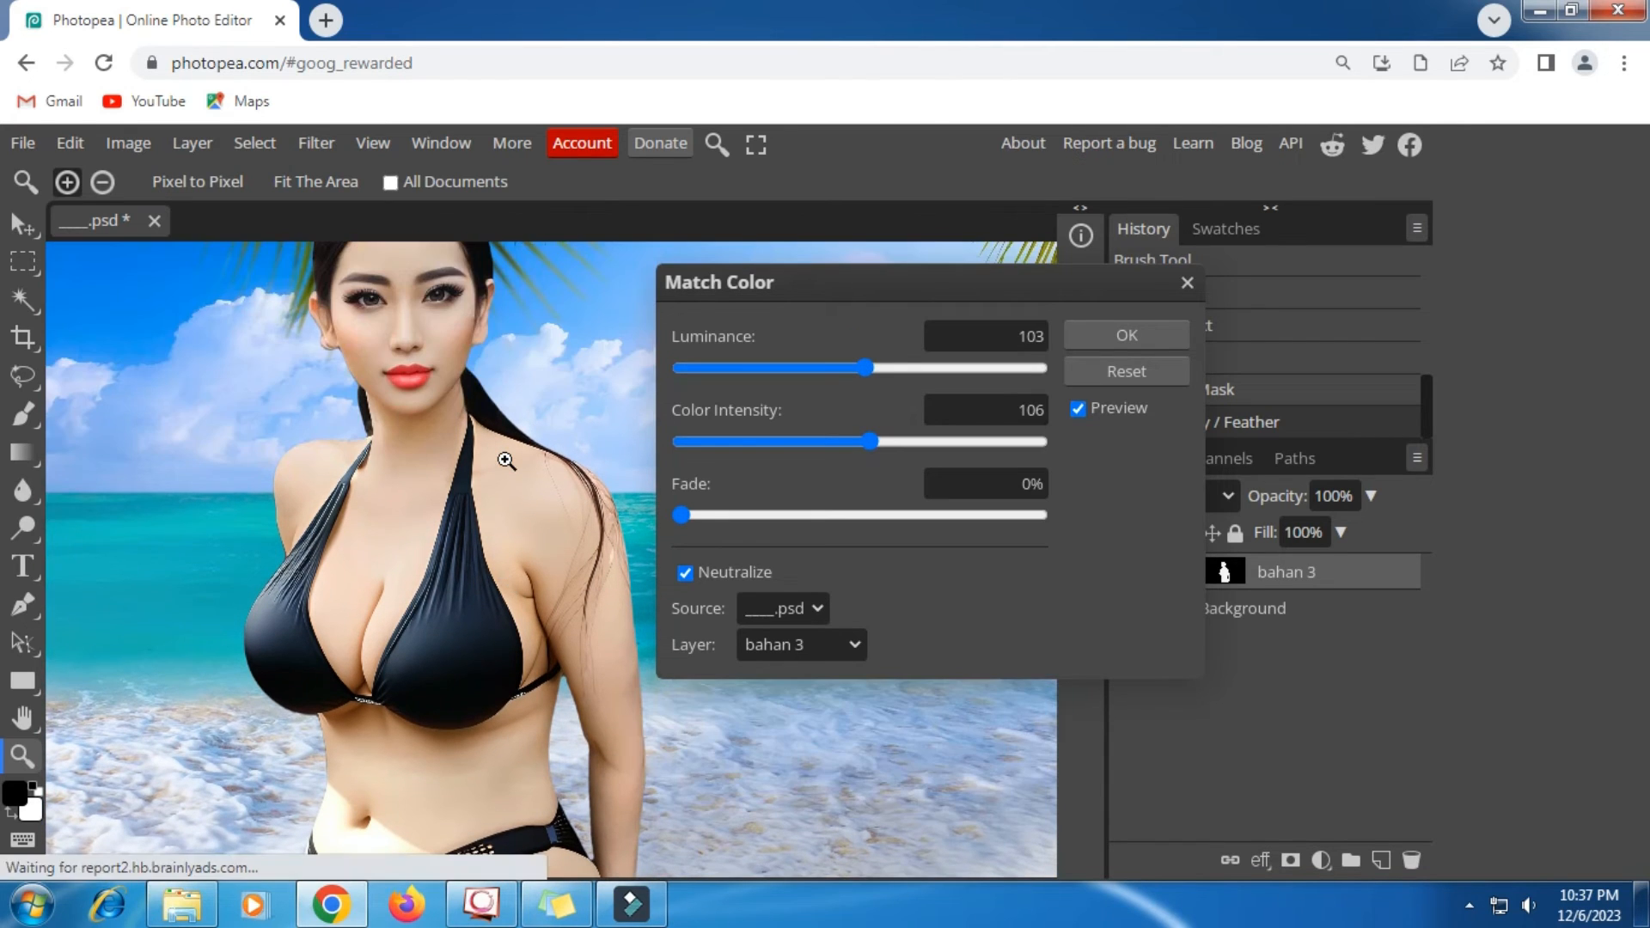
scroll(506, 460, down, 1)
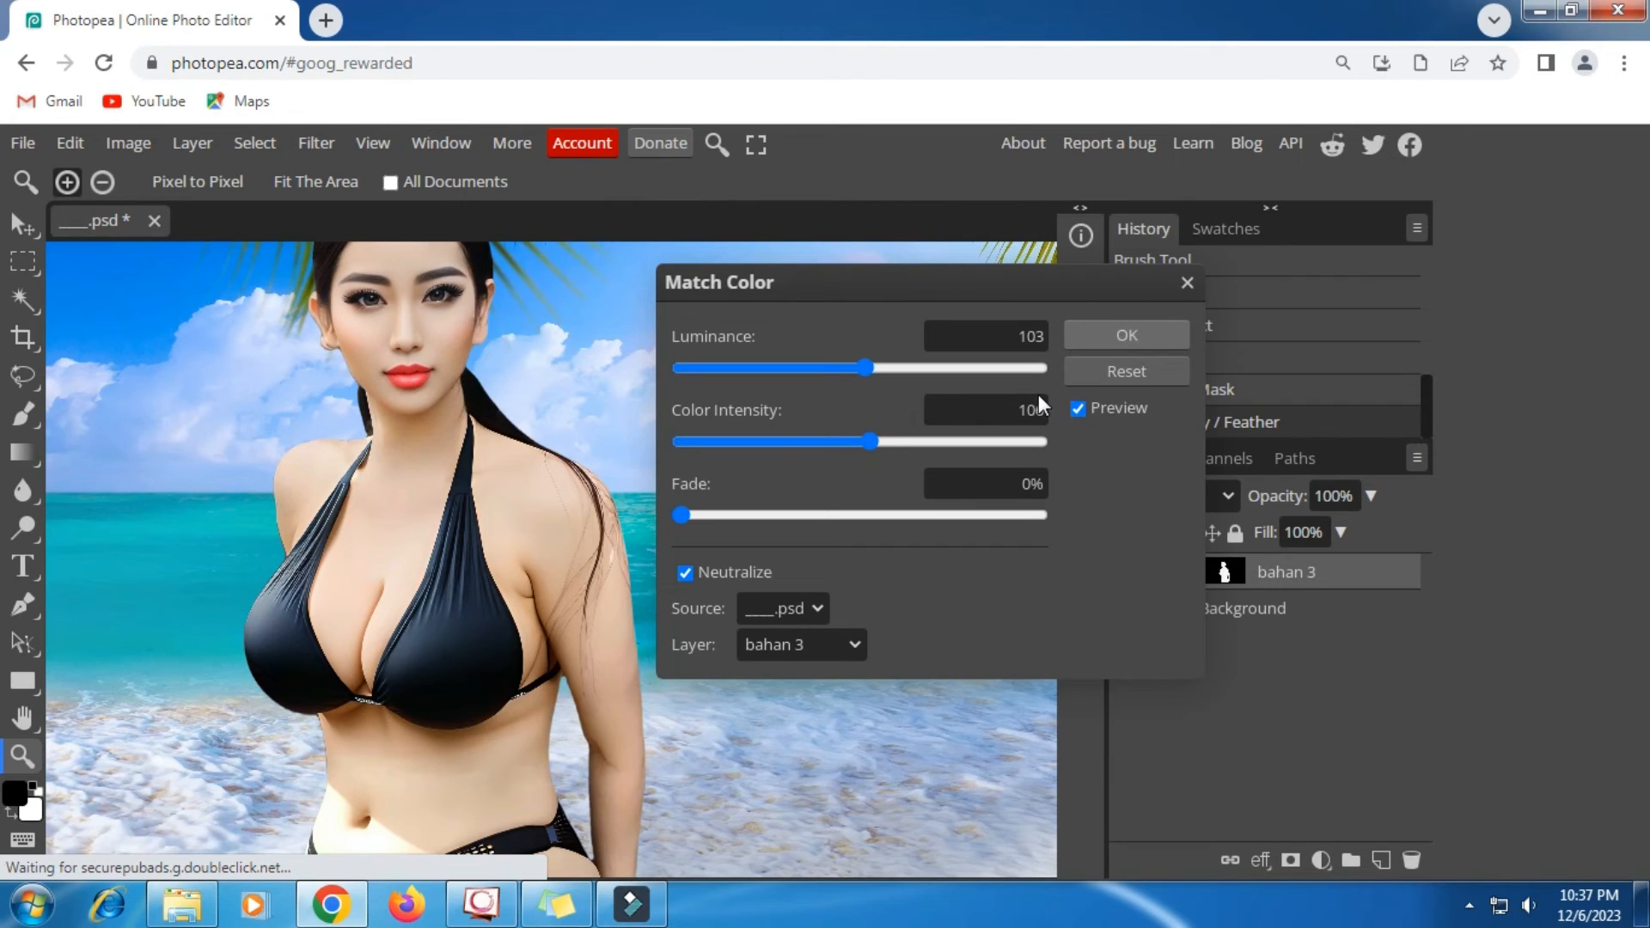
key(Return)
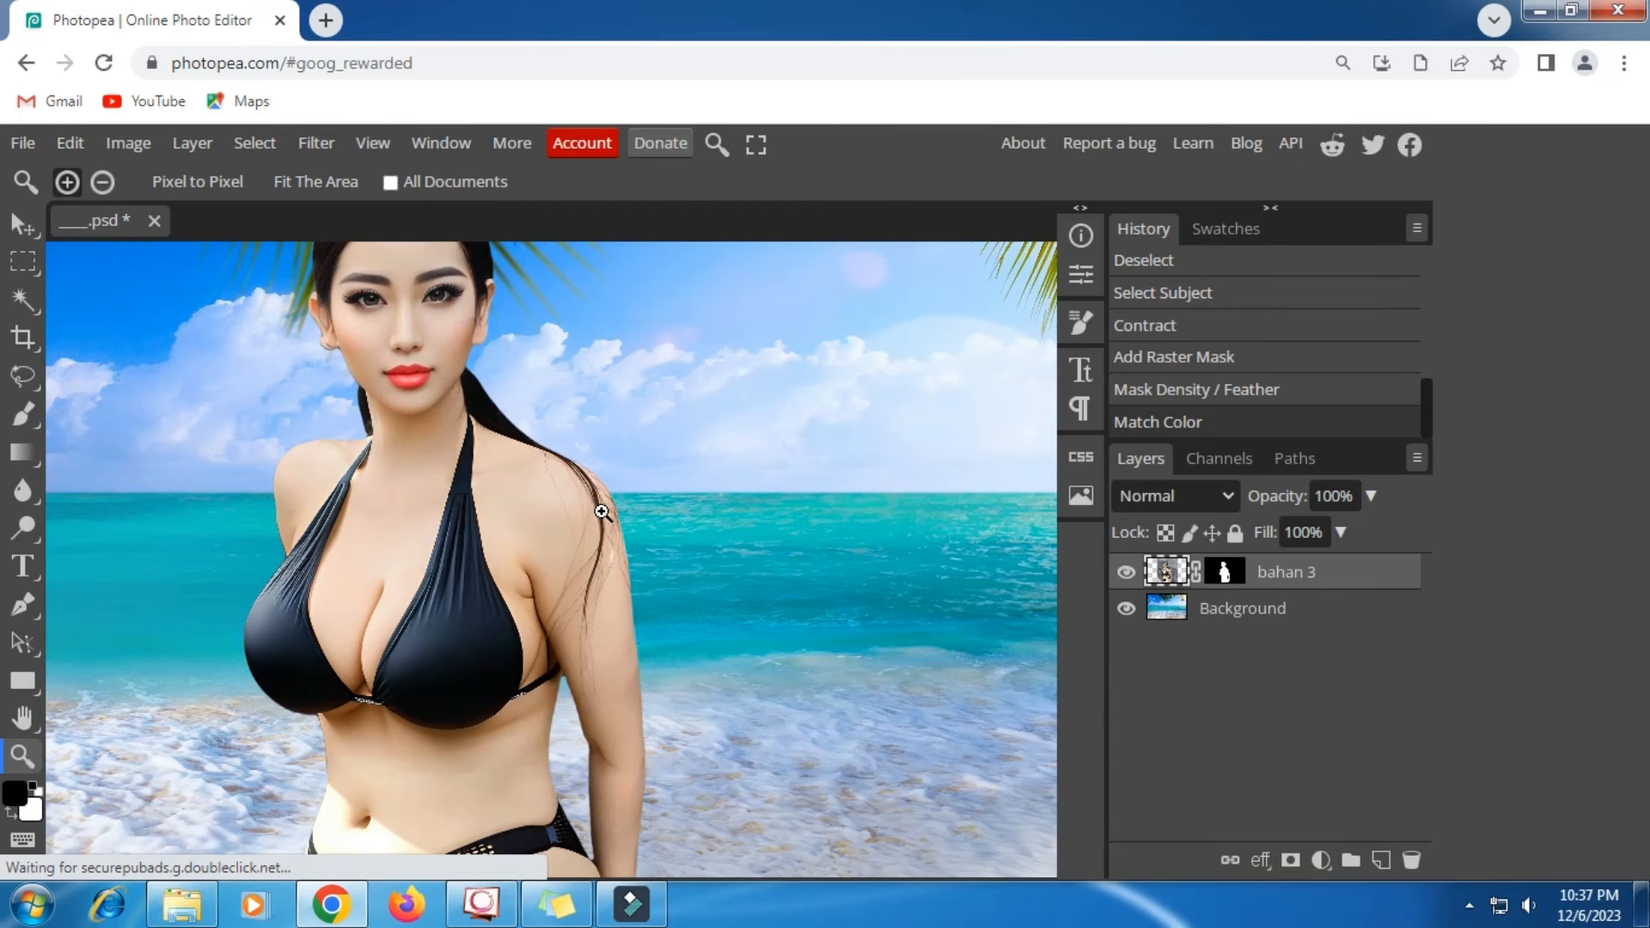
click(103, 182)
click(337, 440)
click(337, 441)
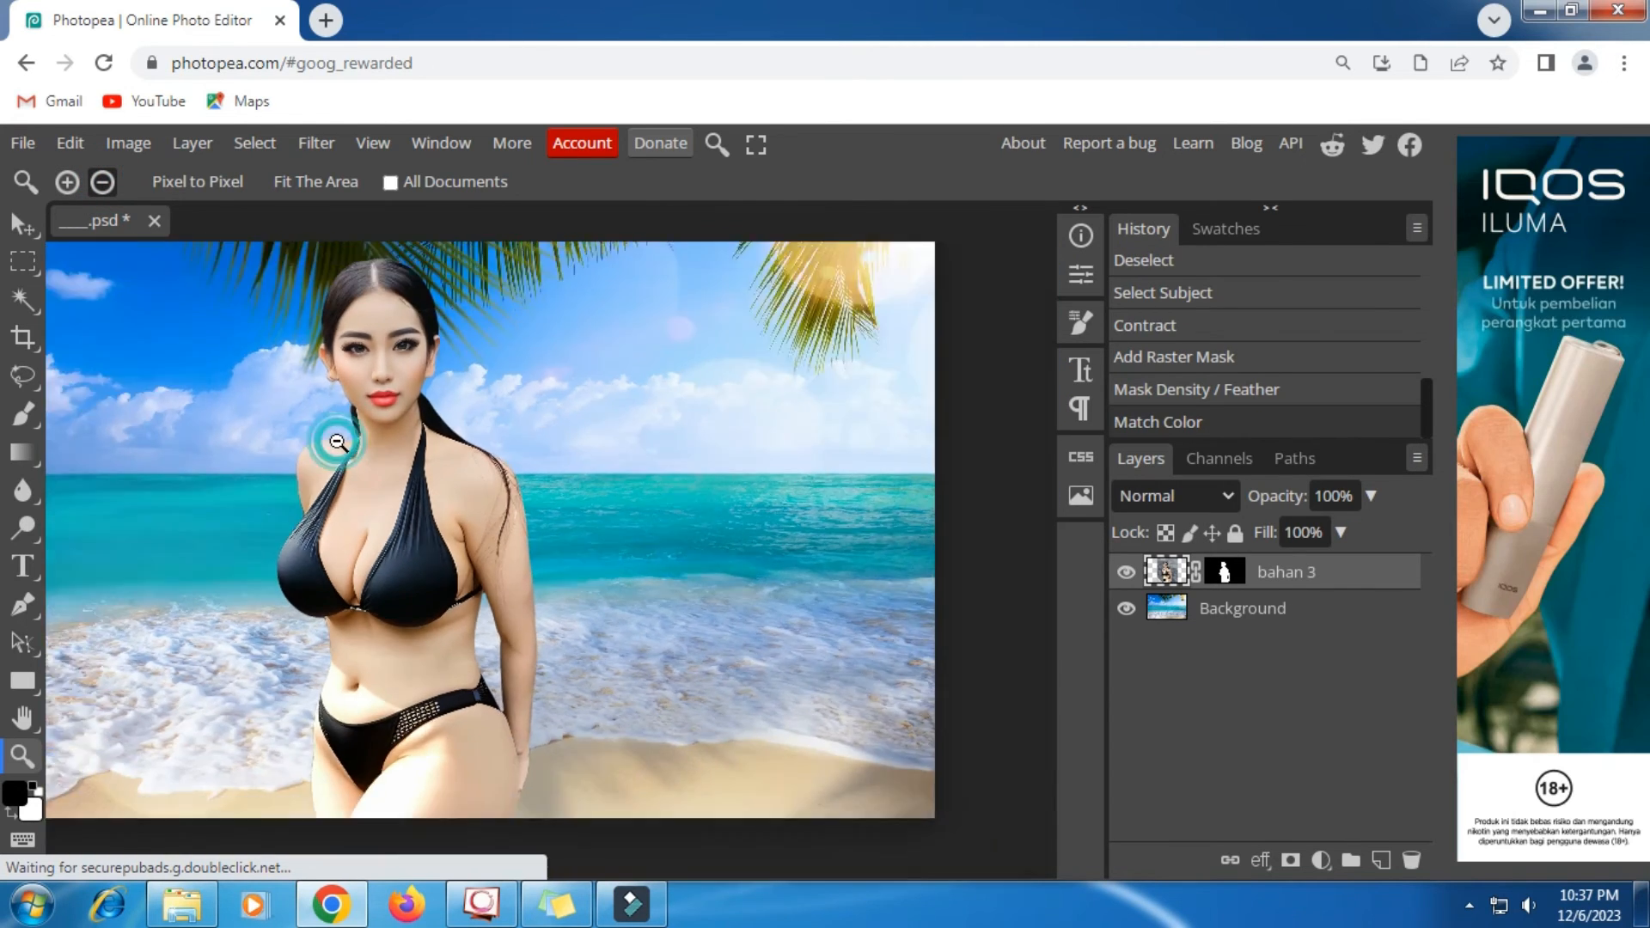
- Move the bahan 3 figure rightward on the beach background so she stands just right of the scene's centre
click(336, 441)
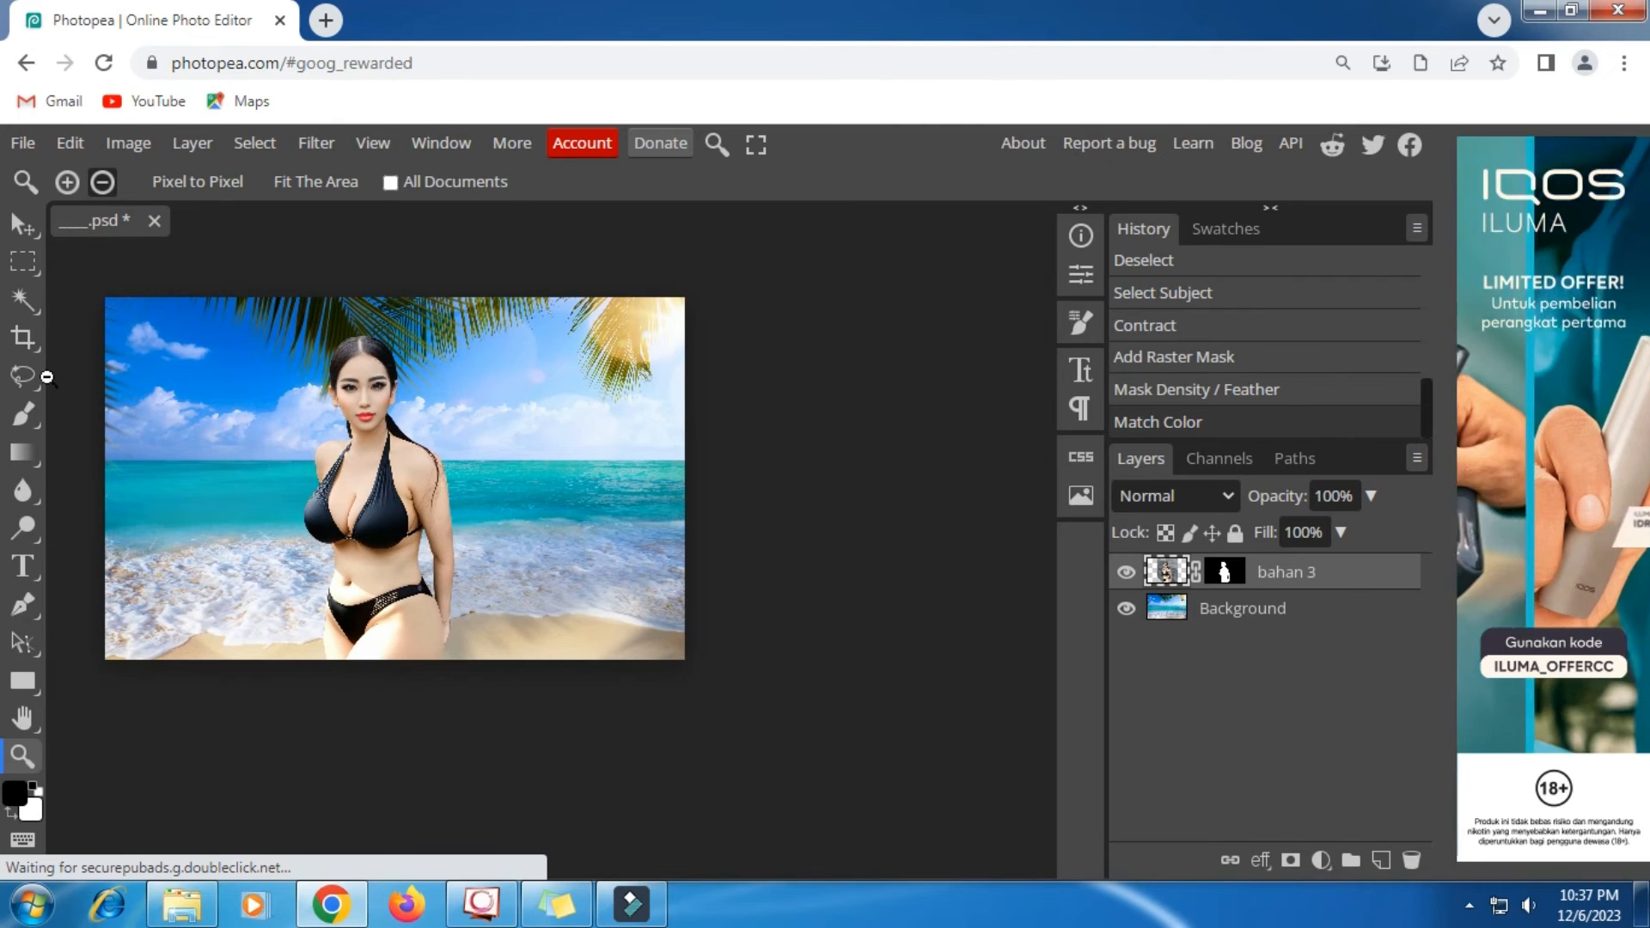
click(24, 224)
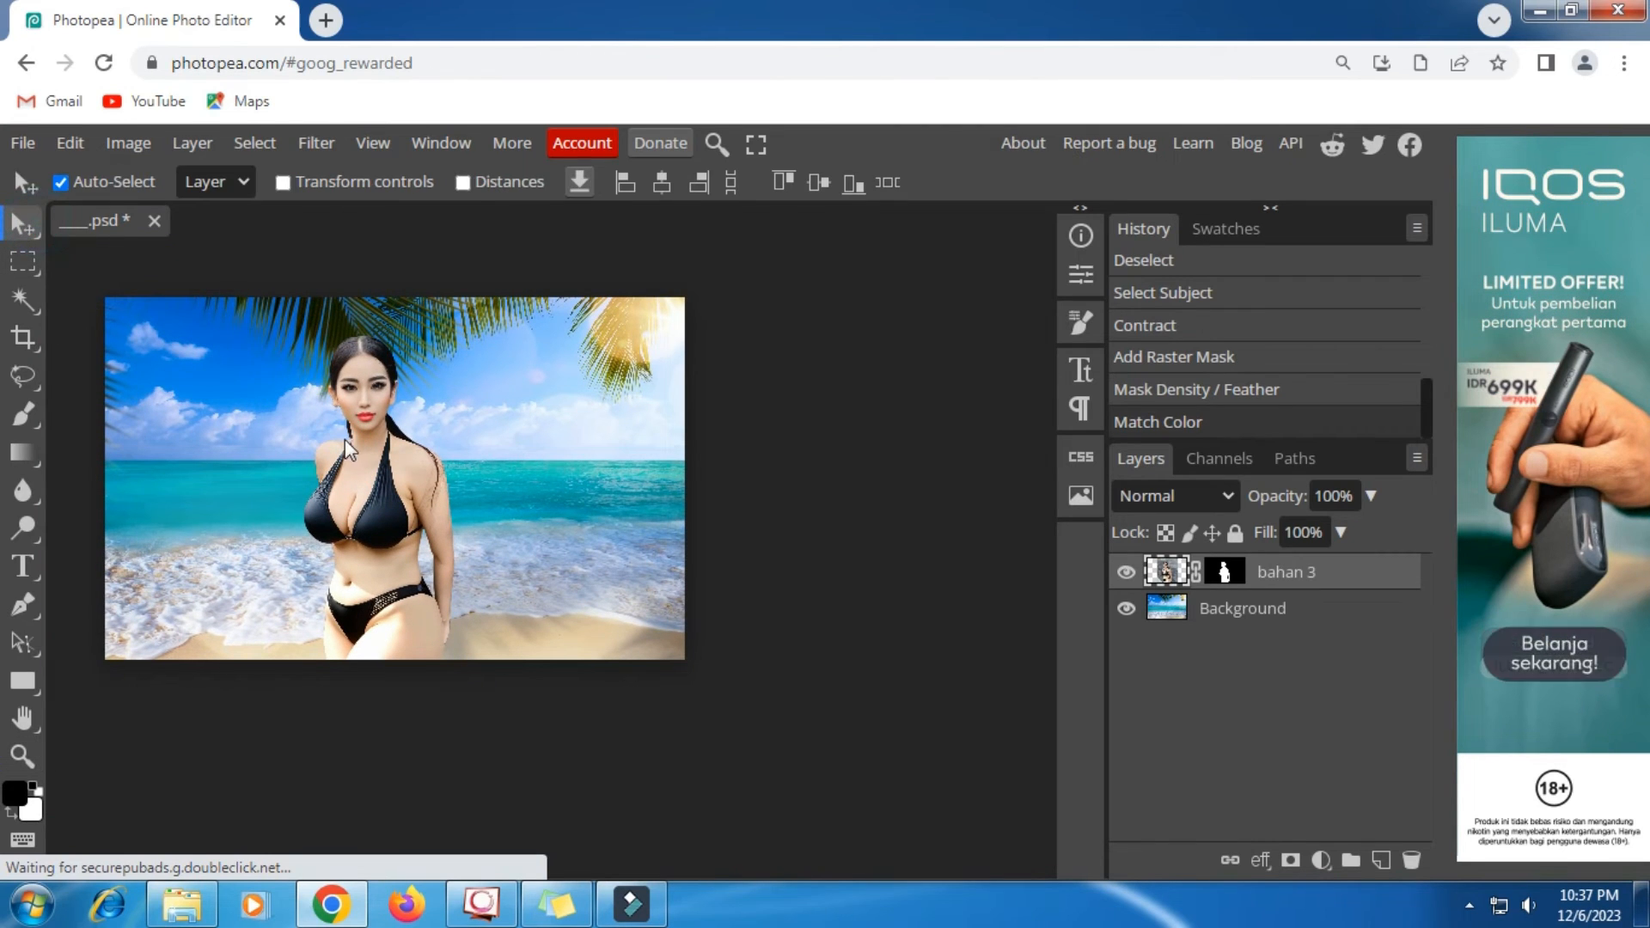
drag(387, 505, 409, 509)
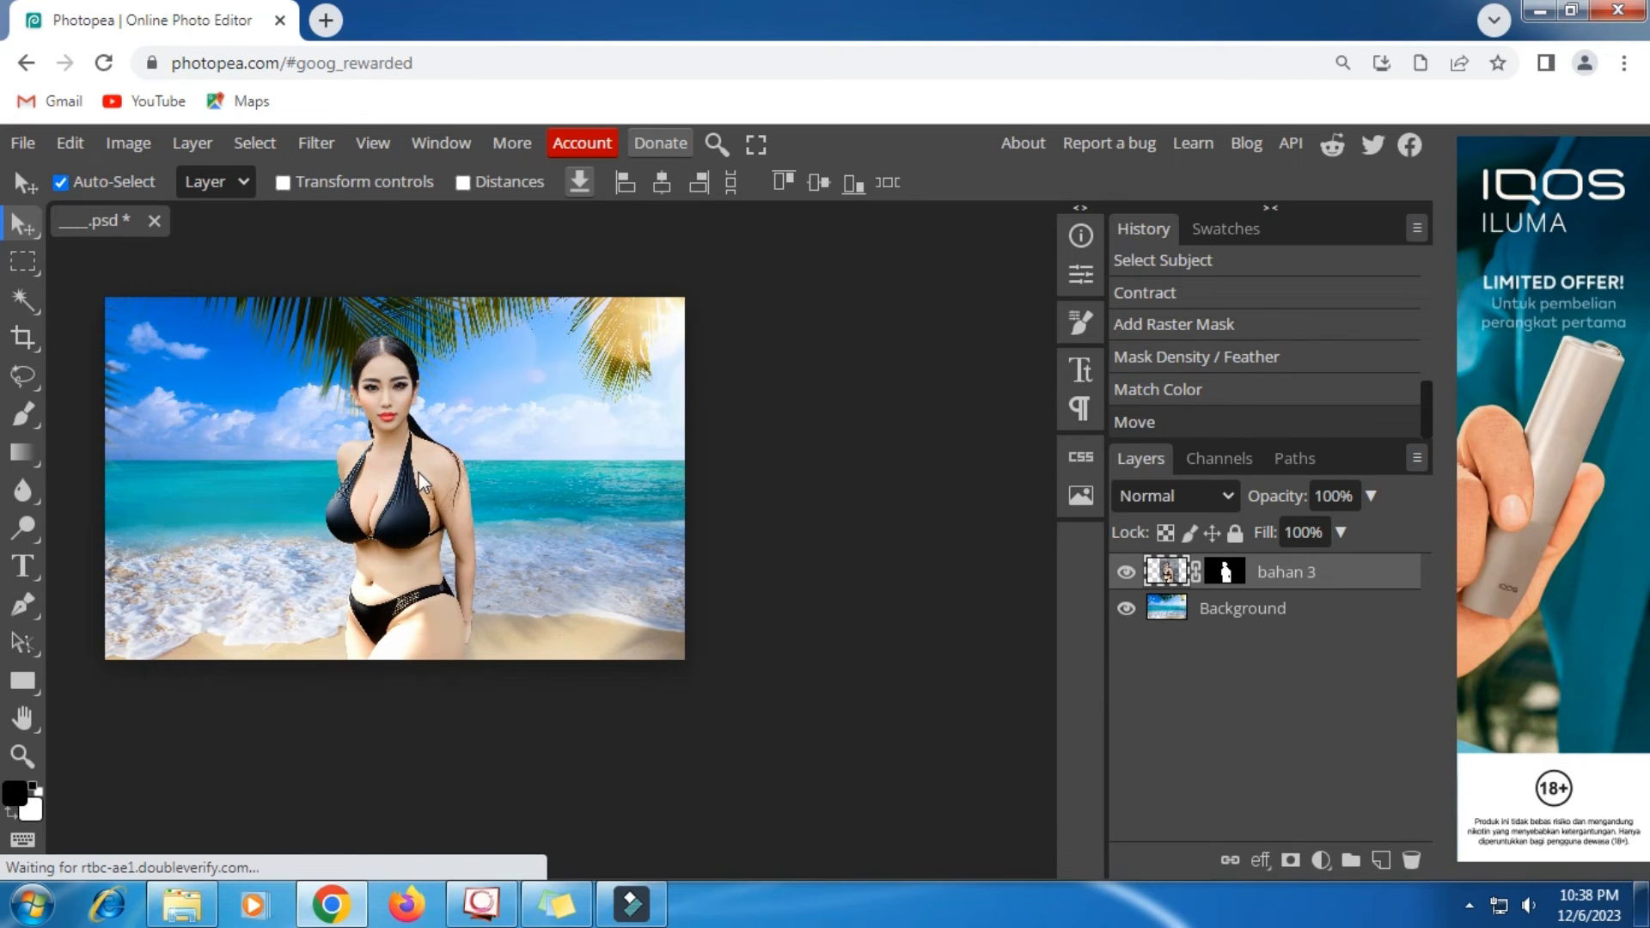
drag(399, 483, 405, 483)
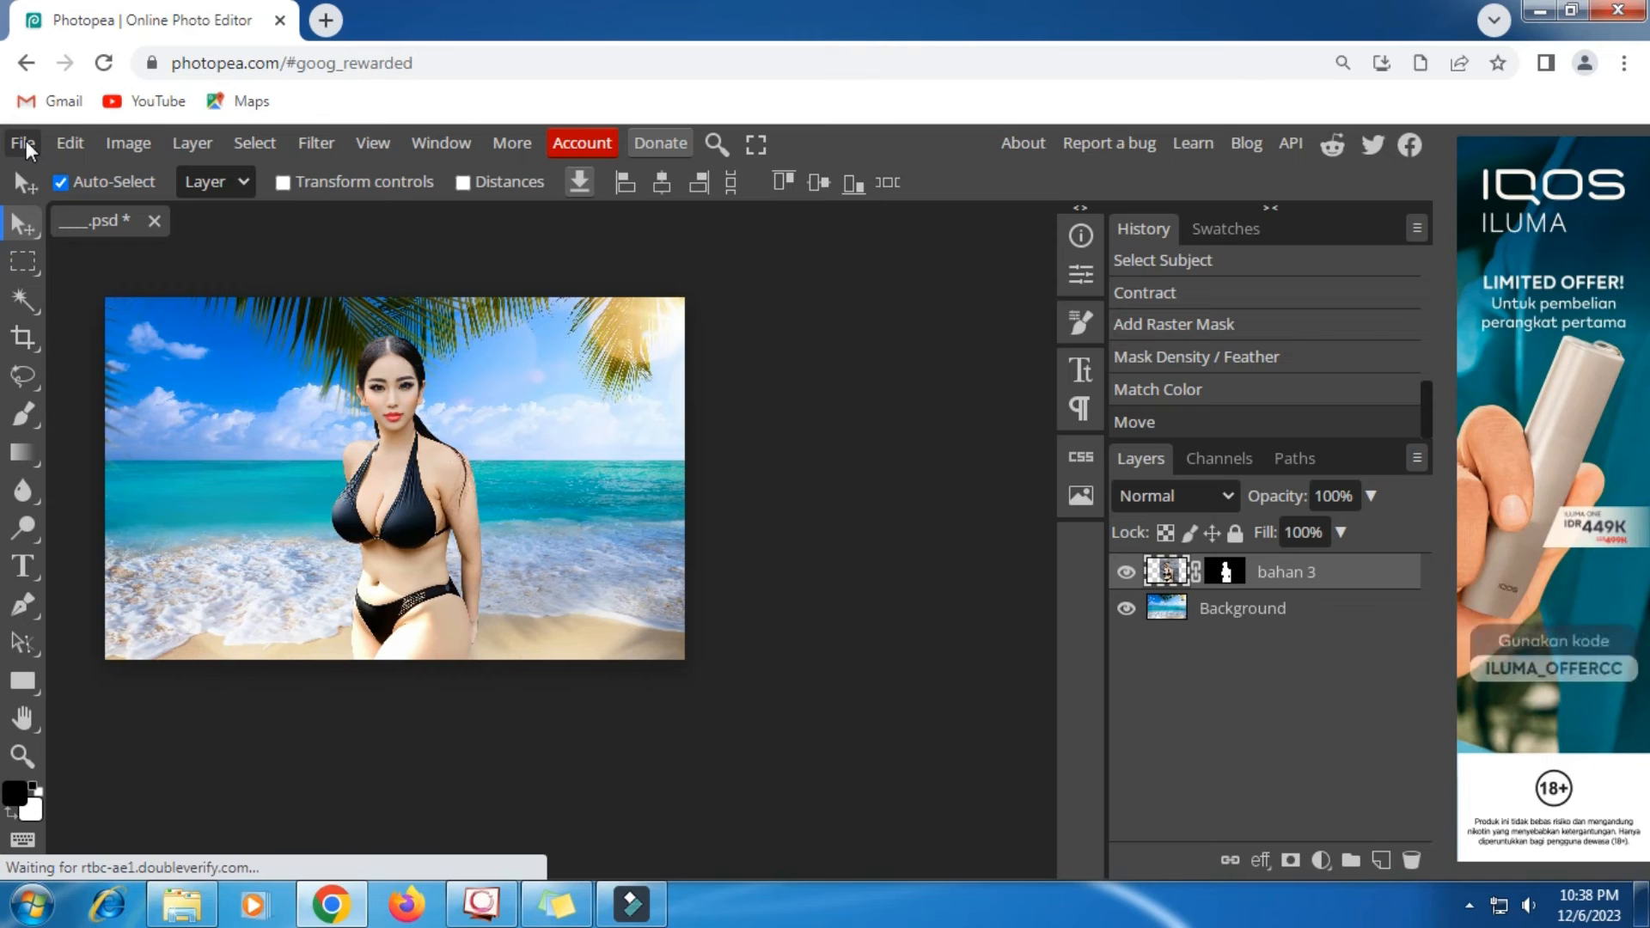
drag(430, 503, 496, 508)
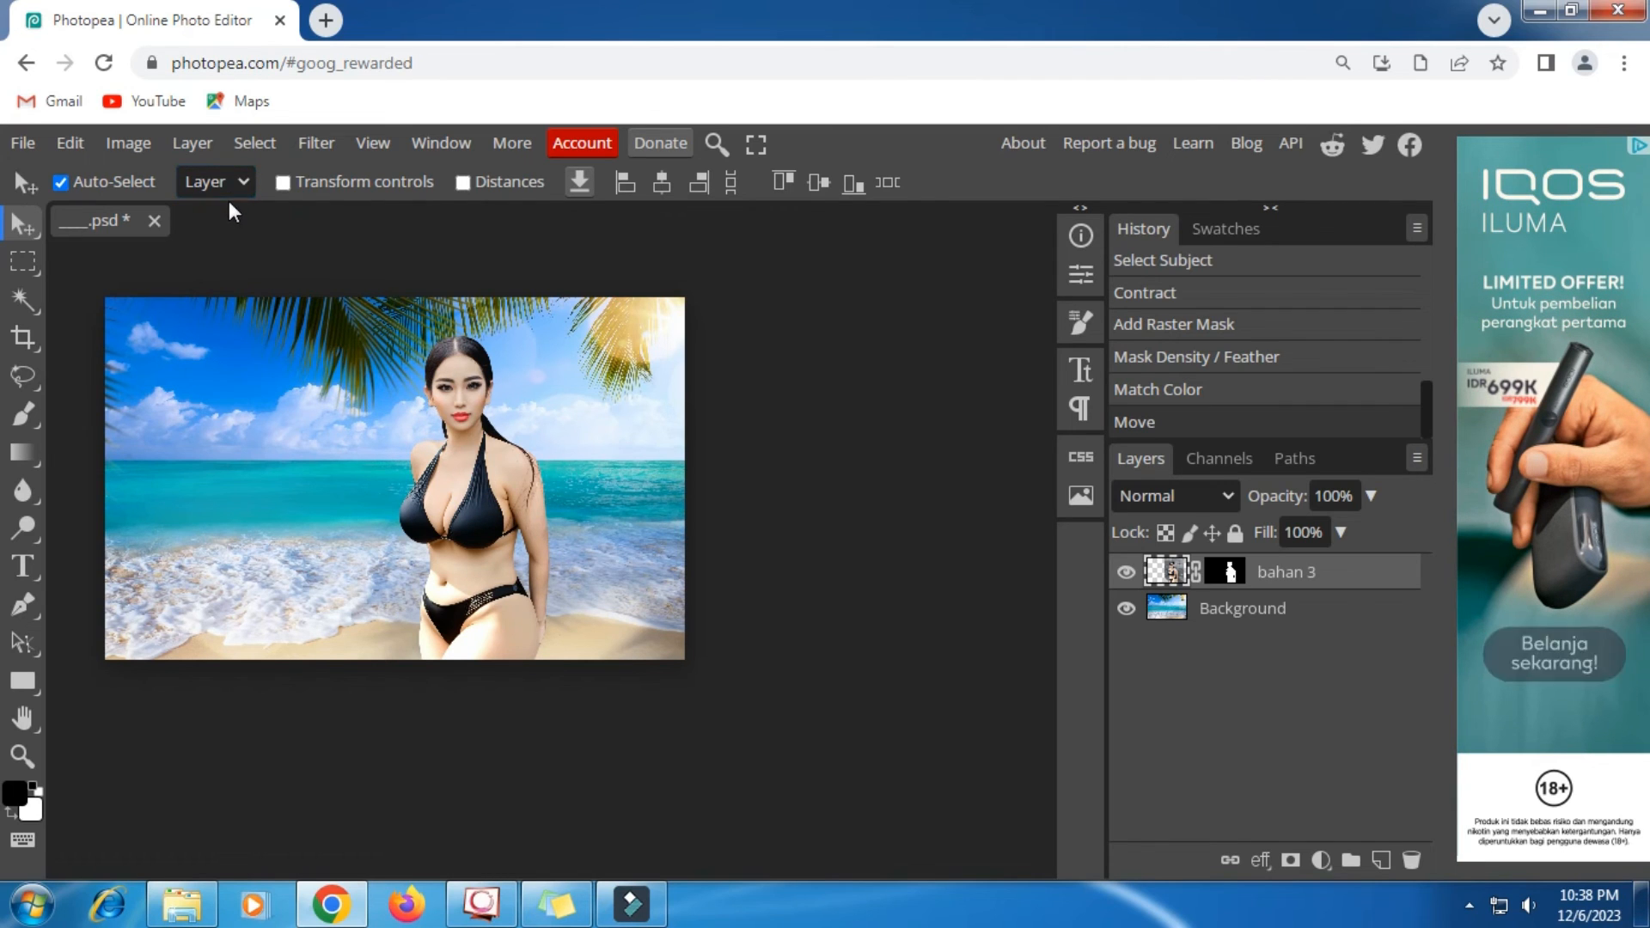
- Start exporting the composite as a JPG and set the quality to 100%
click(30, 143)
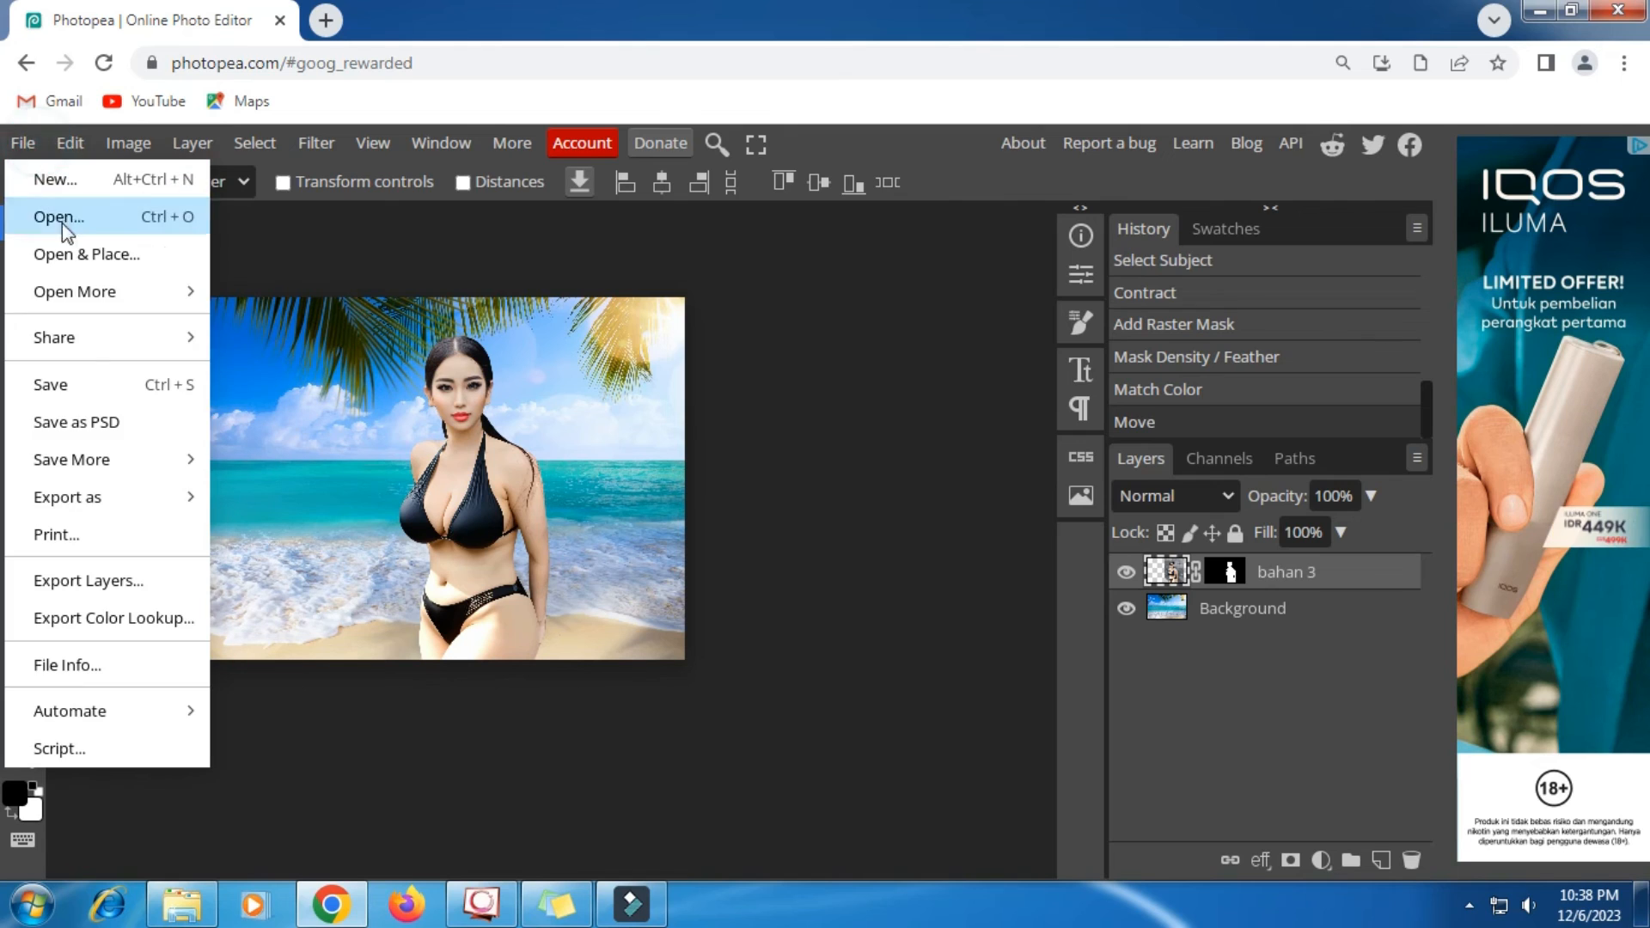
mouse_move(100, 502)
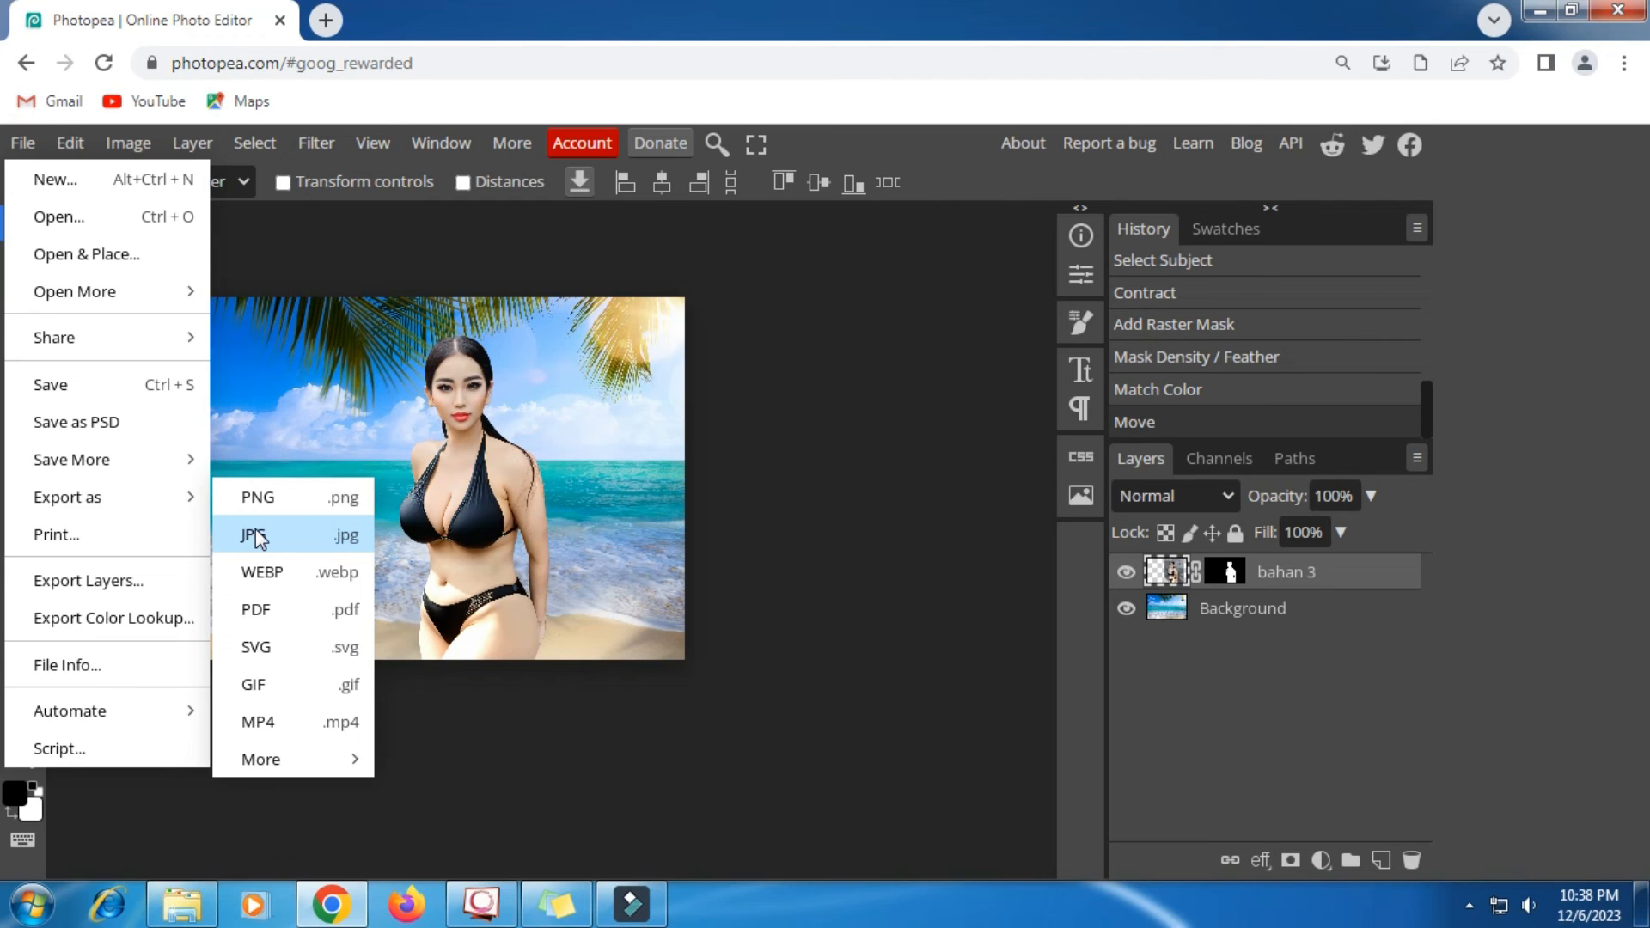
click(359, 531)
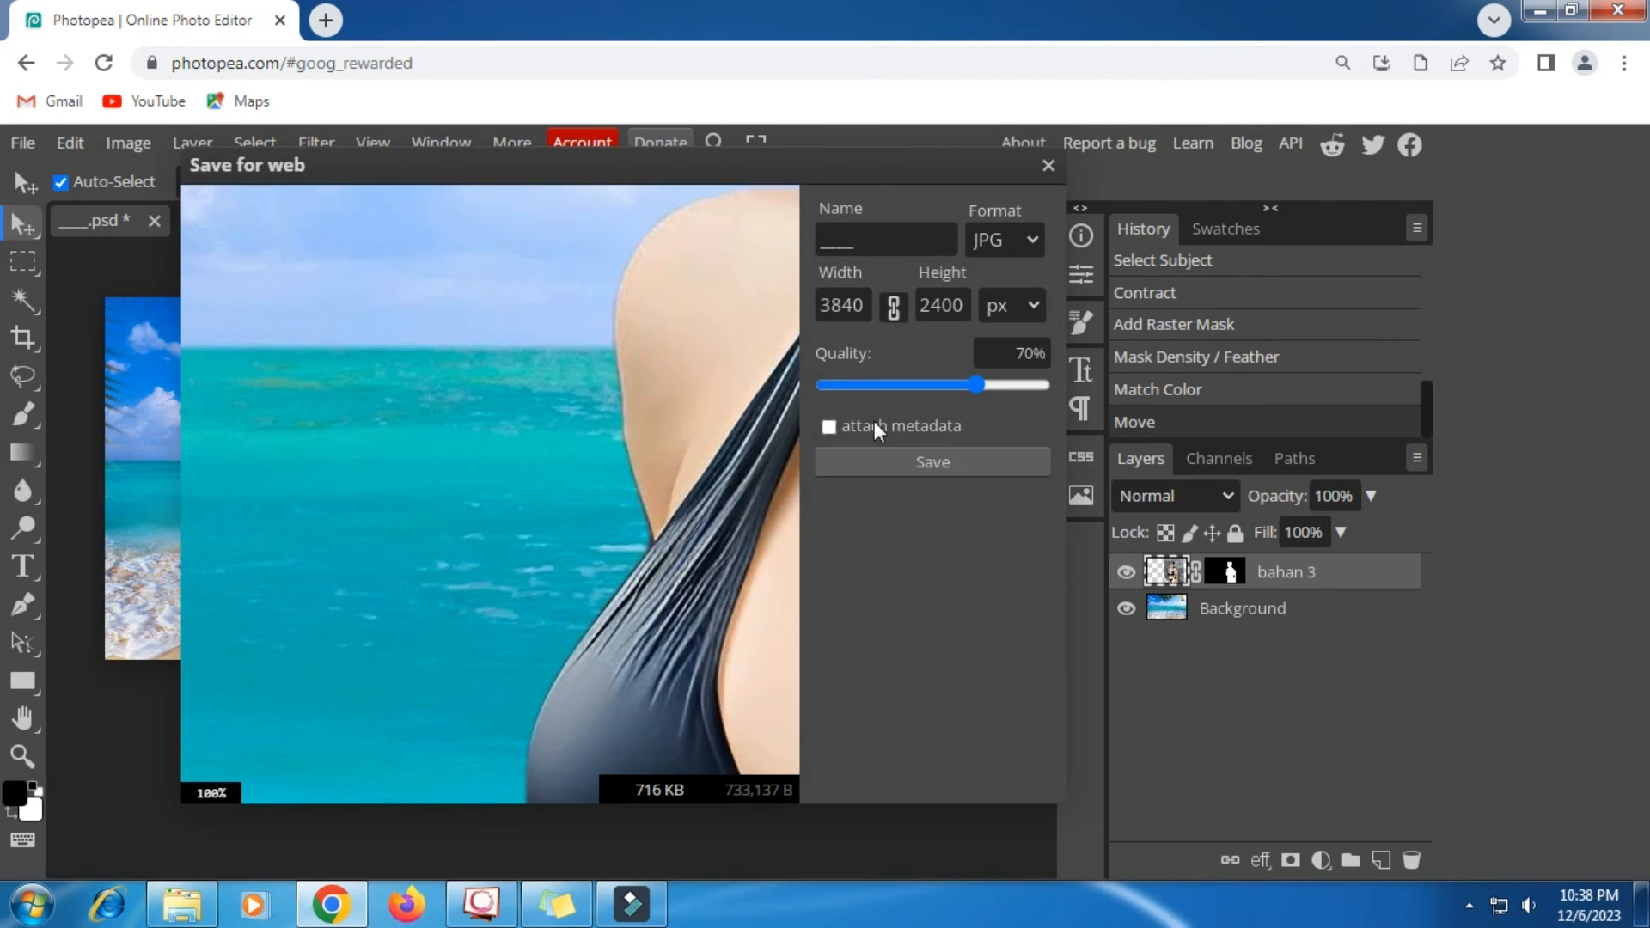
drag(977, 384, 1099, 399)
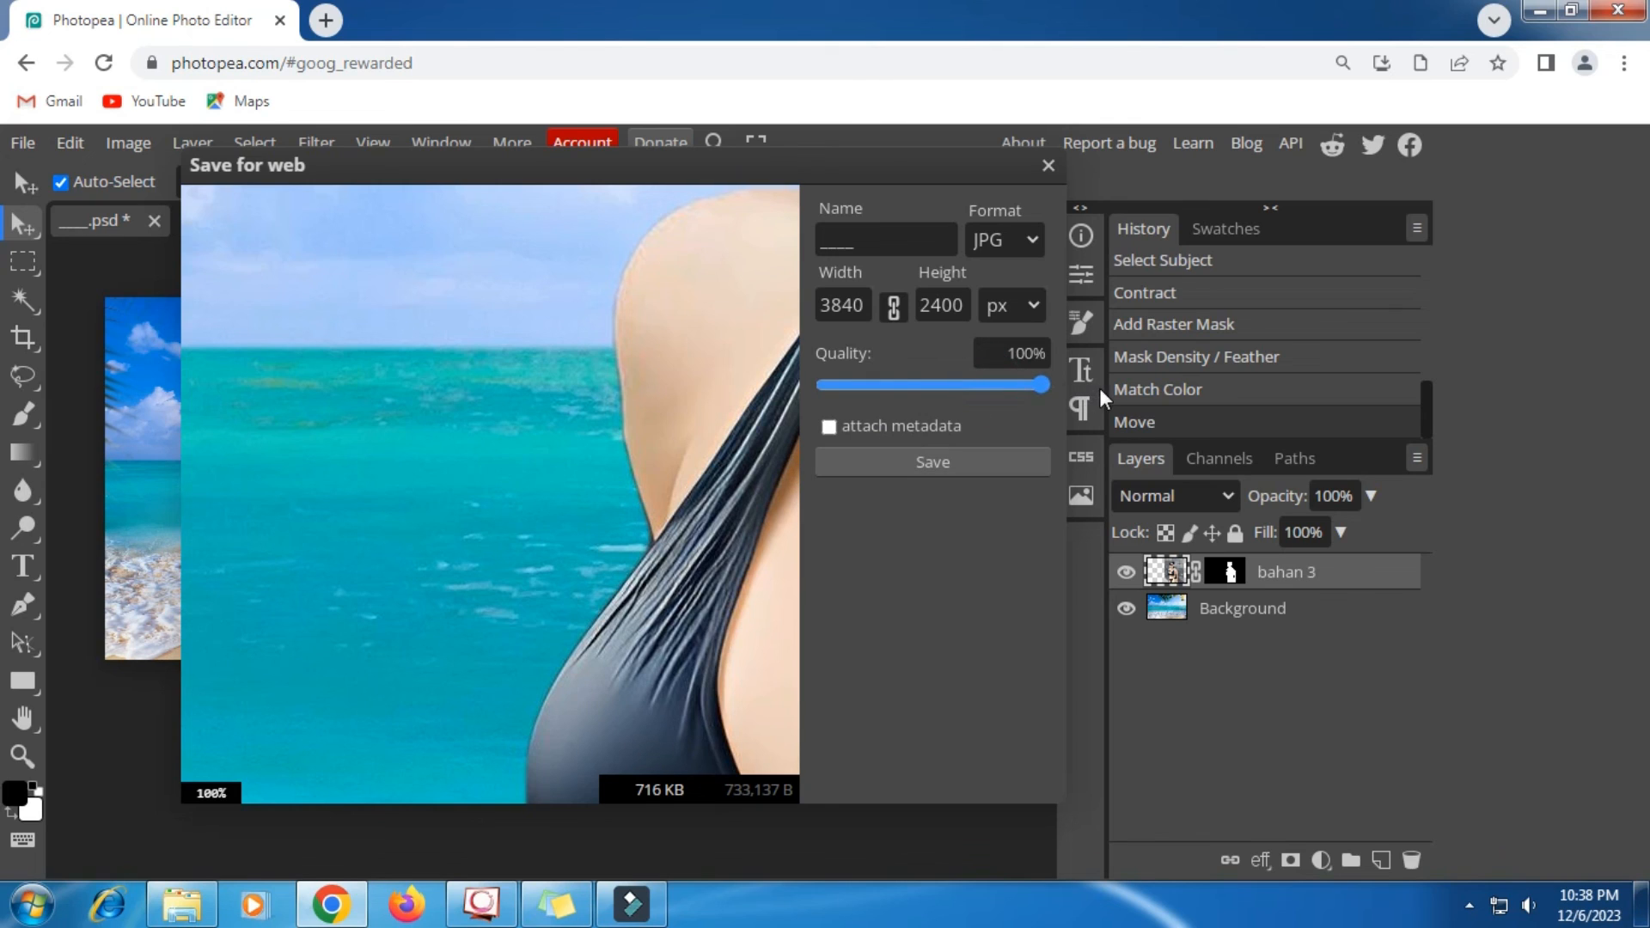
- Name the exported image OK and save it
click(869, 244)
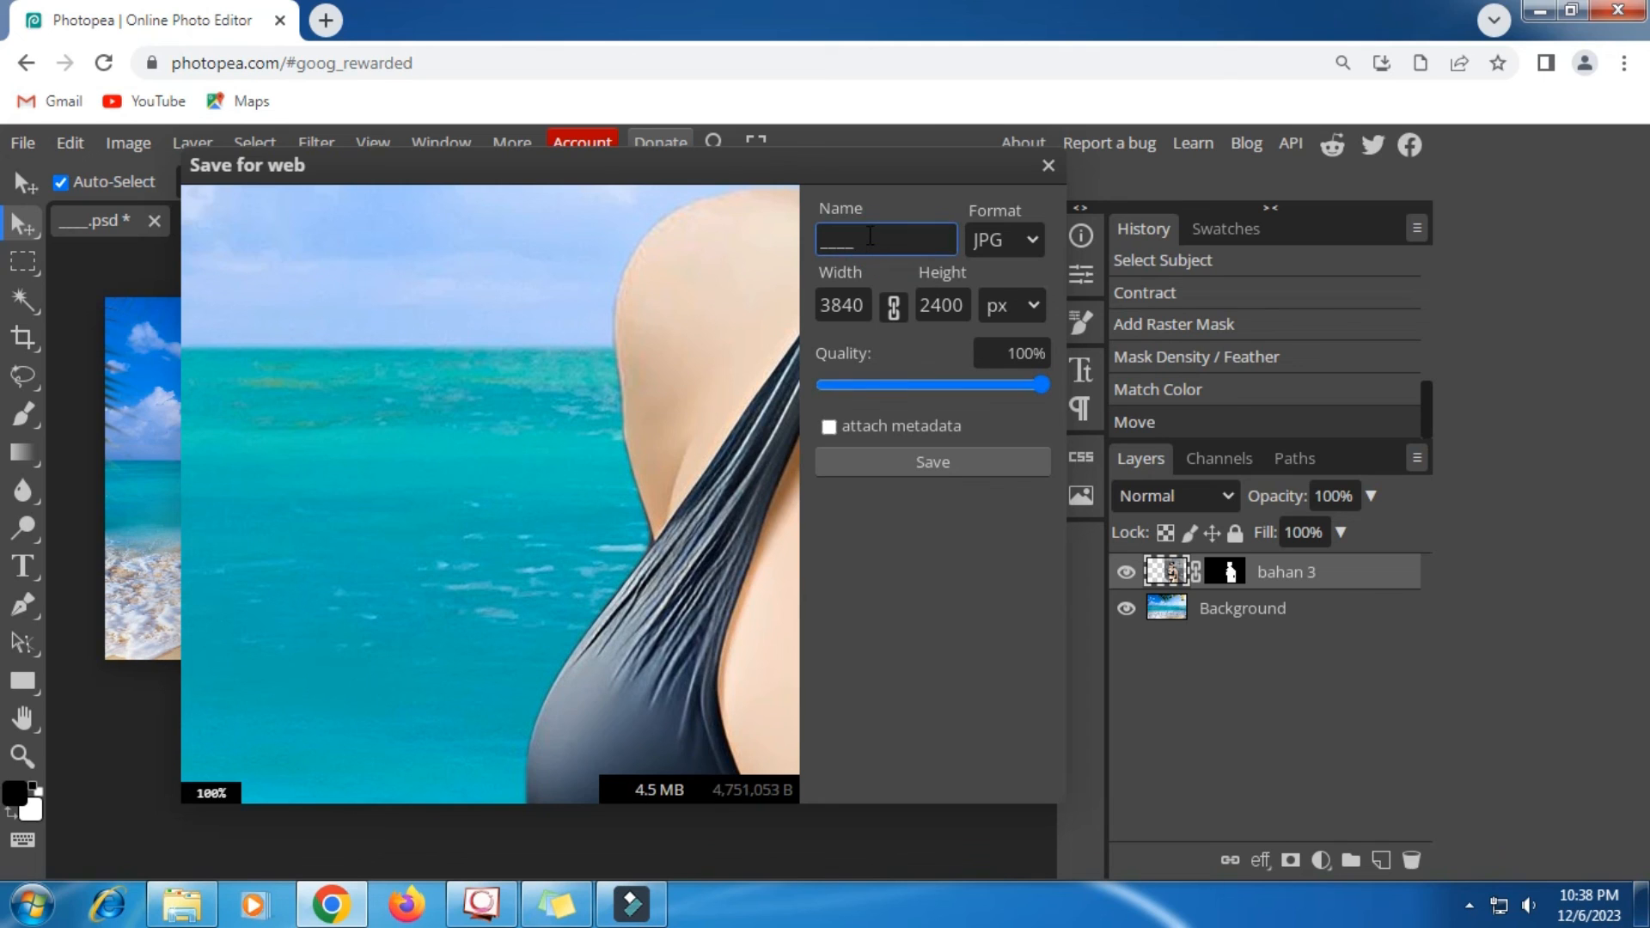
key(BackSpace)
key(BackSpace)
key(BackSpace)
click(922, 472)
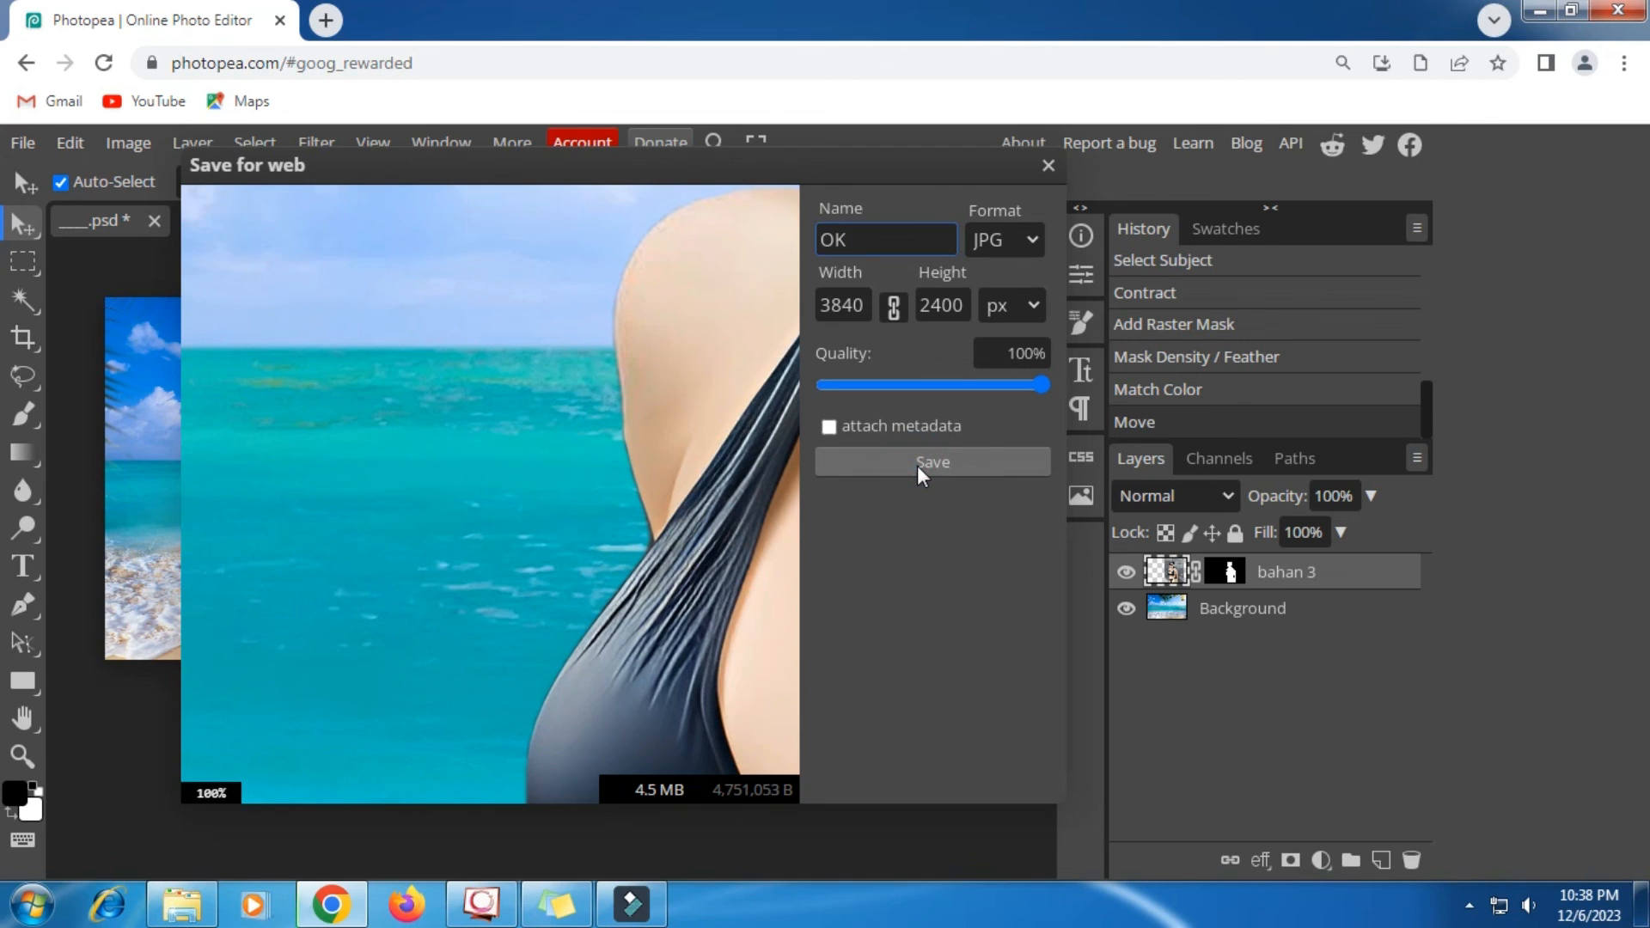